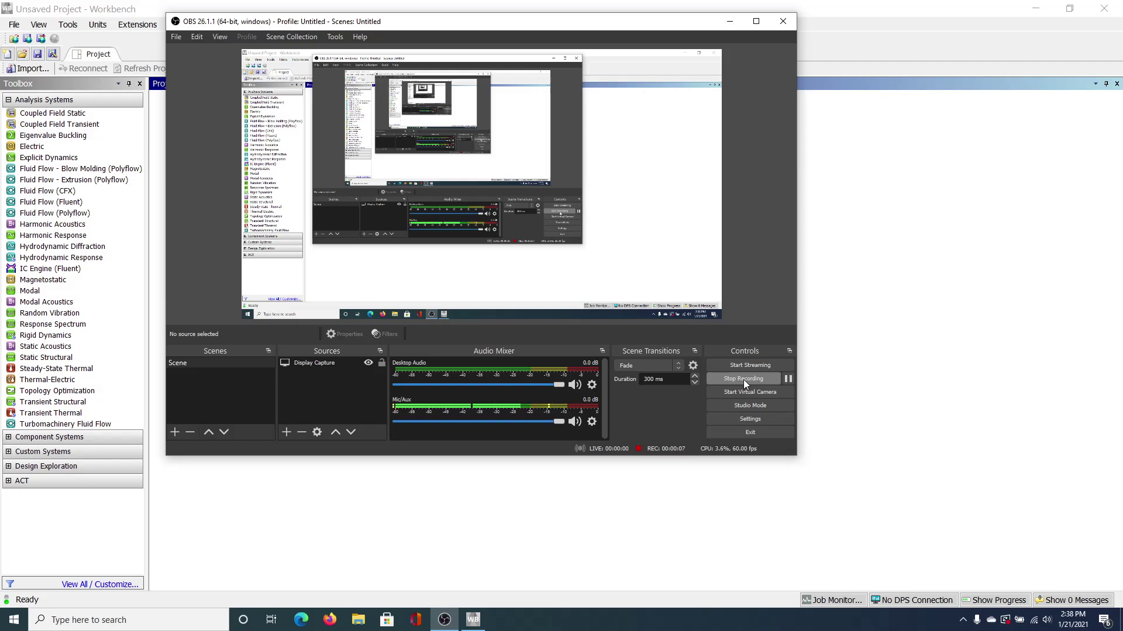
Minimize OBS and add a Fluid Flow (Fluent) system to the Project Schematic
left_click(734, 24)
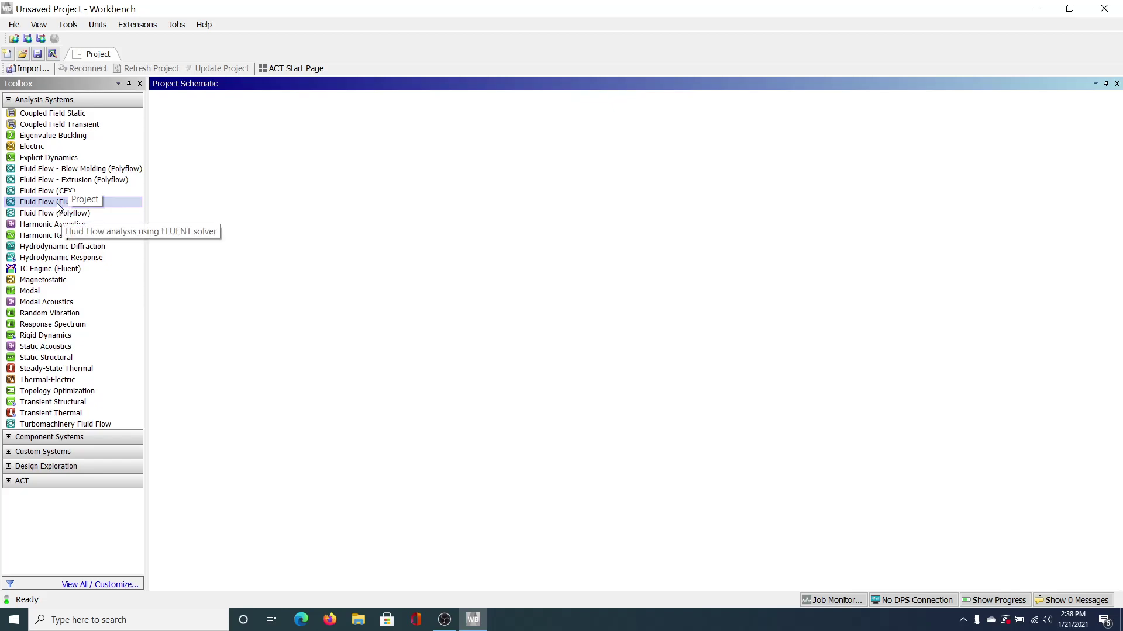
left_click_drag(59, 206, 213, 146)
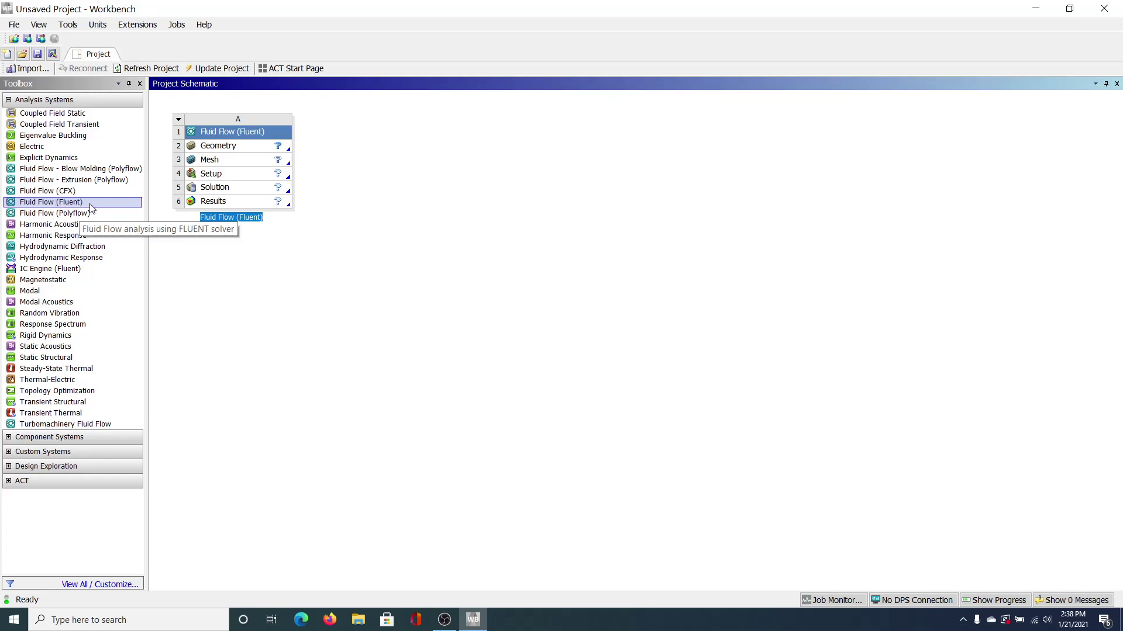
Start a New DesignModeler Geometry from the Fluid Flow system's Geometry cell
right_click(241, 149)
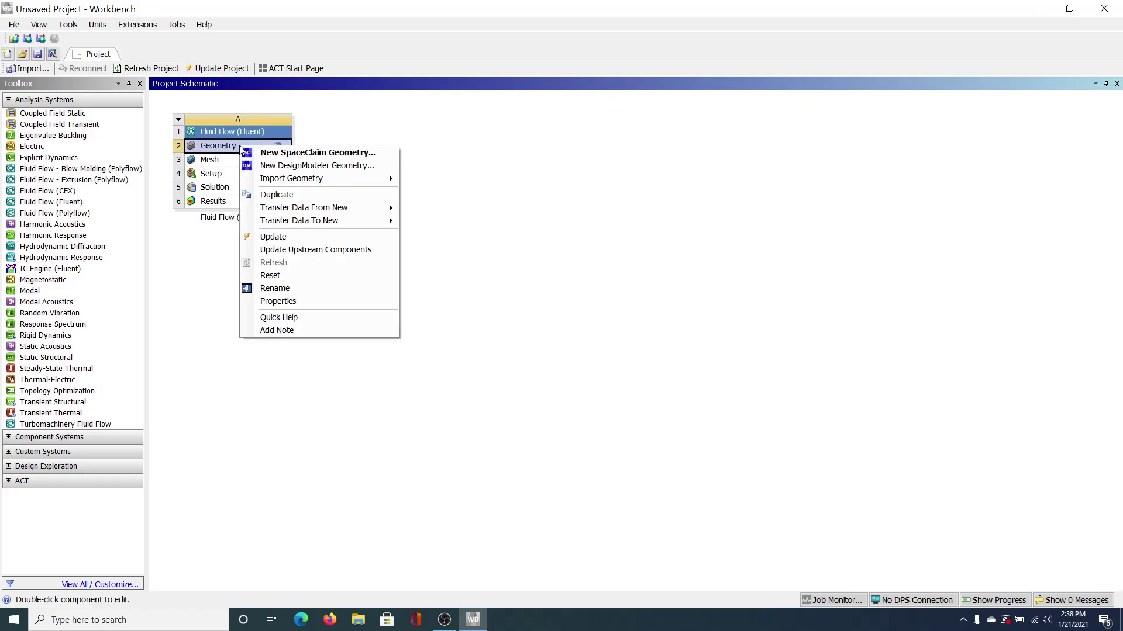
left_click(278, 167)
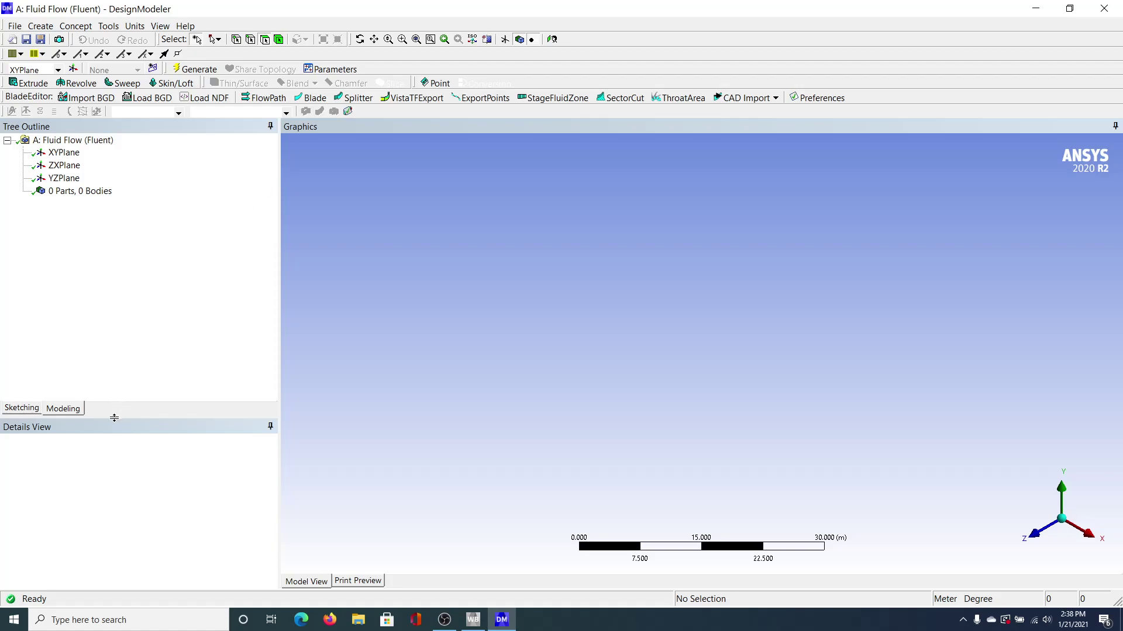
Move the Tree Outline/Details View splitter upward and restore the DesignModeler window
left_click_drag(114, 417, 128, 324)
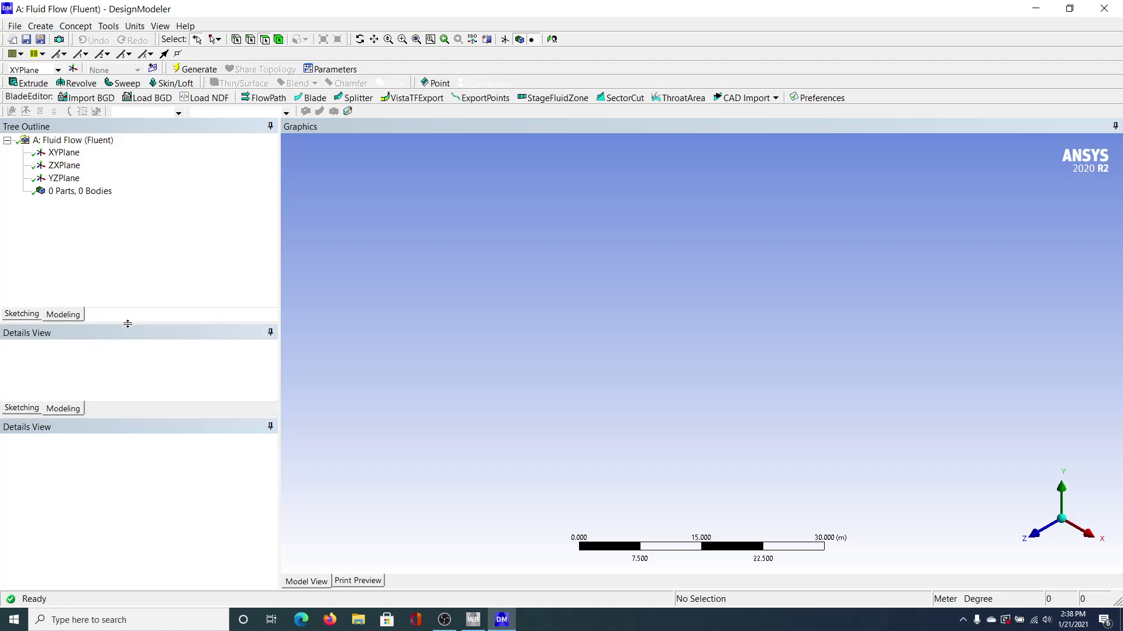
left_click(199, 288)
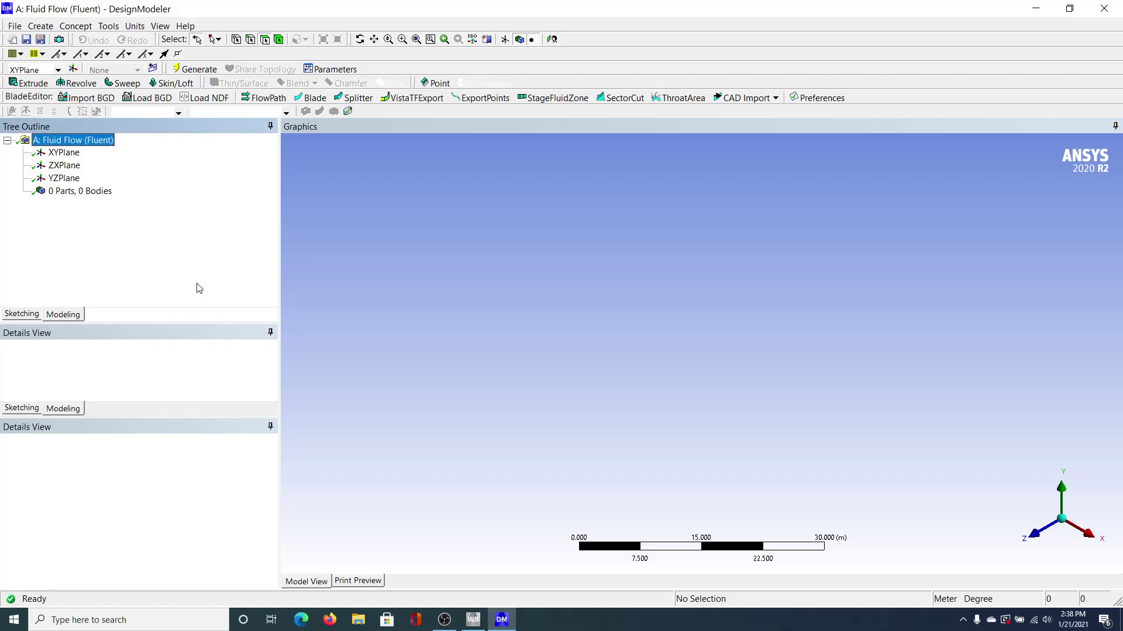
left_click(1036, 9)
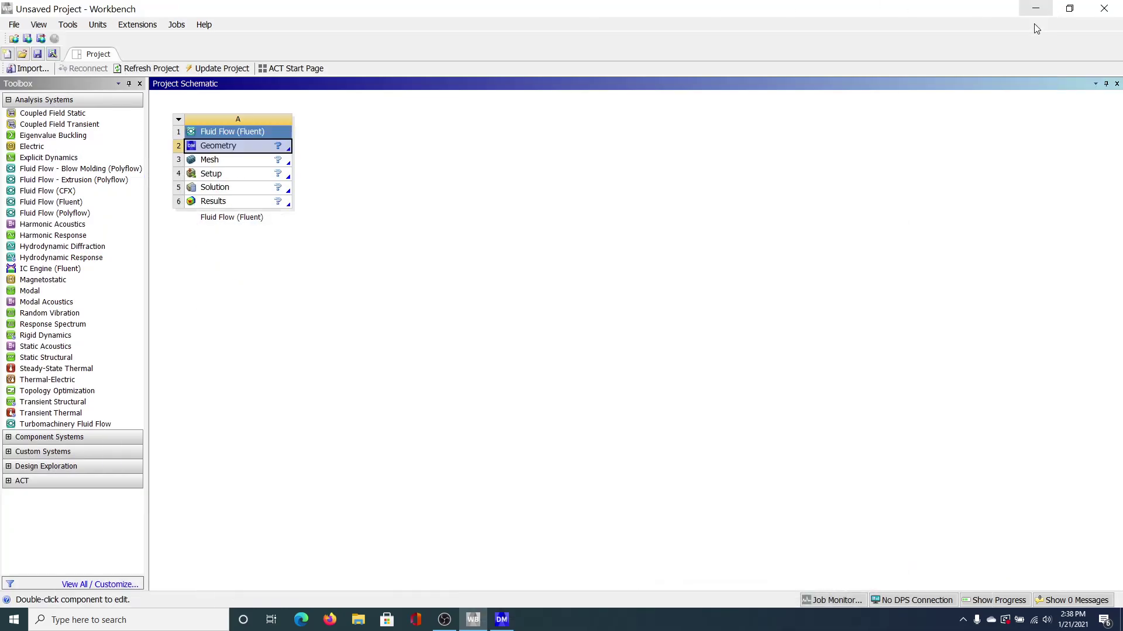
left_click(502, 619)
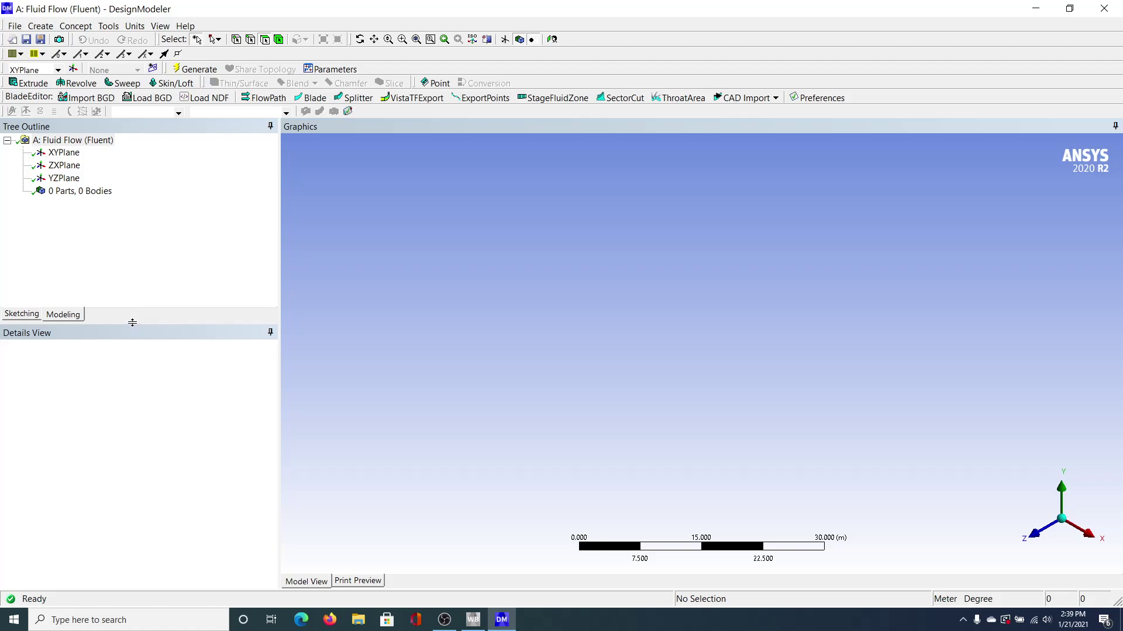
left_click_drag(132, 322, 128, 372)
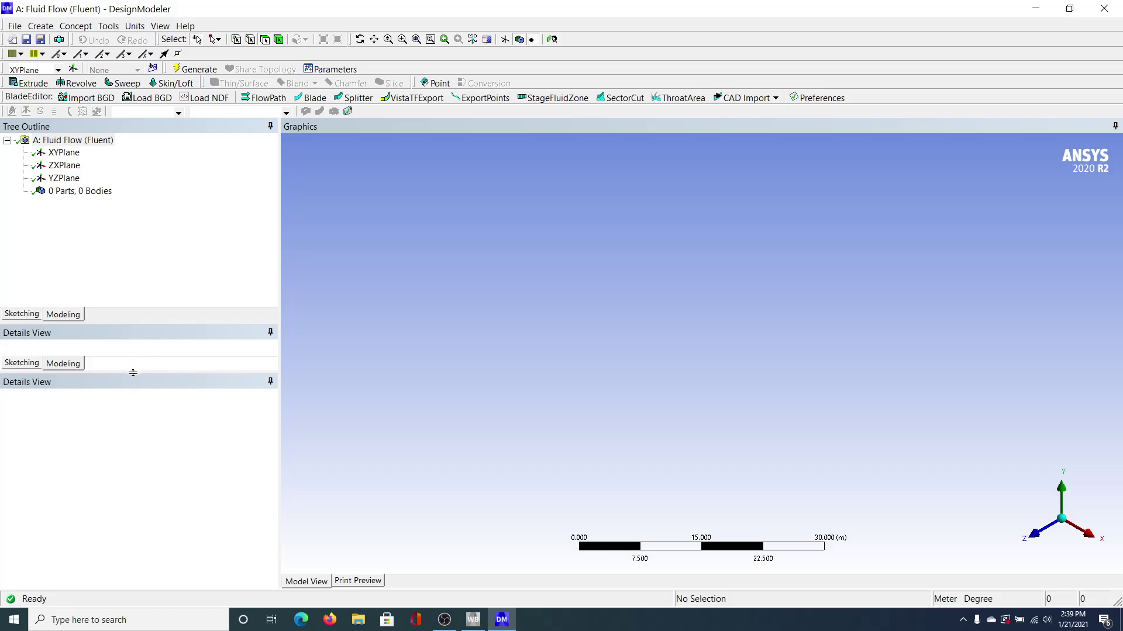
left_click_drag(133, 372, 141, 306)
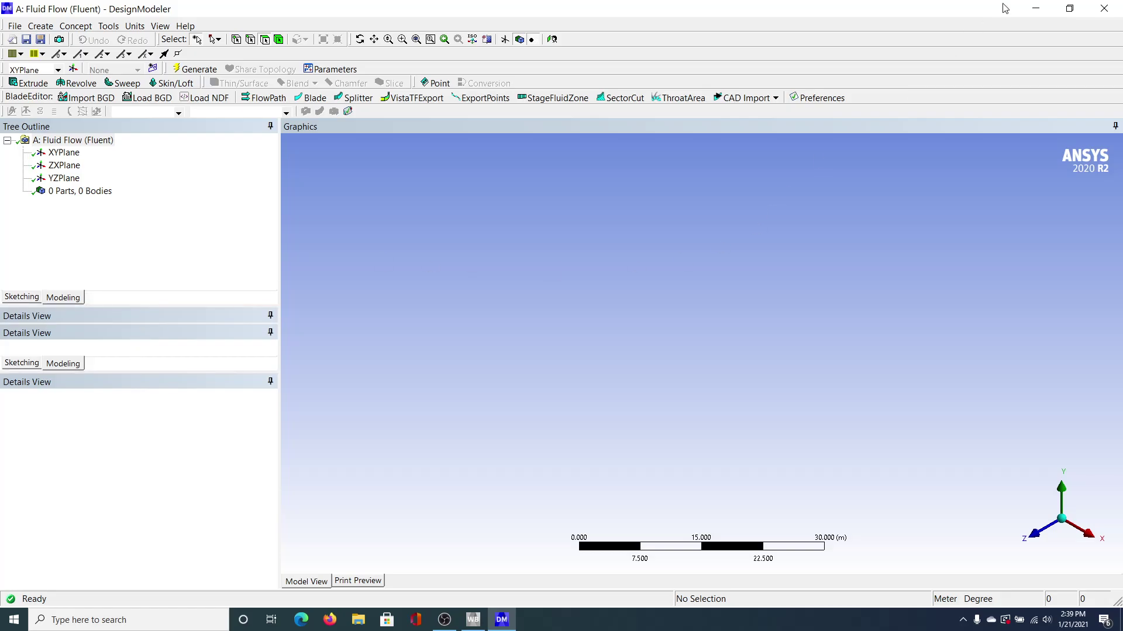
left_click(1032, 11)
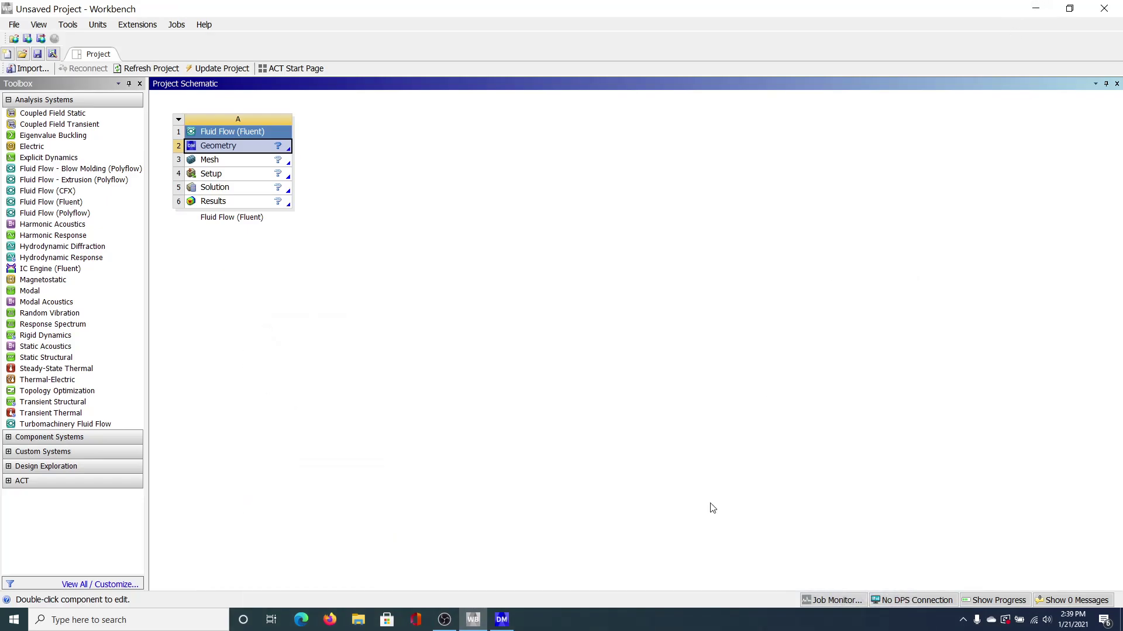
key("alt+Tab")
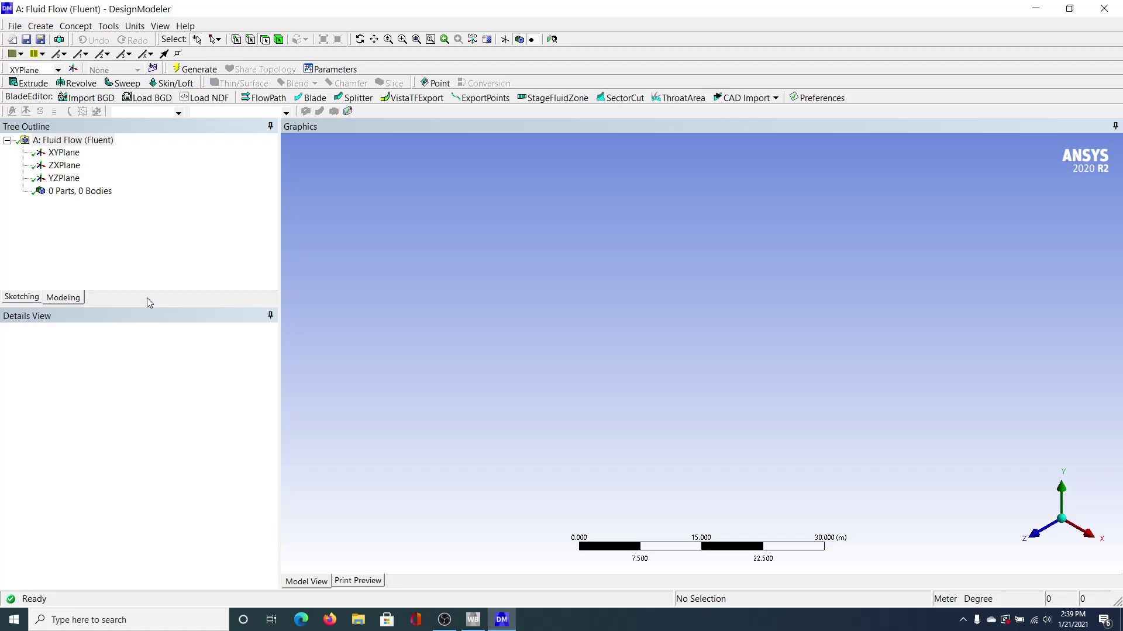
Select ZXPlane and view it face-on using the triad's Y axis
left_click(64, 170)
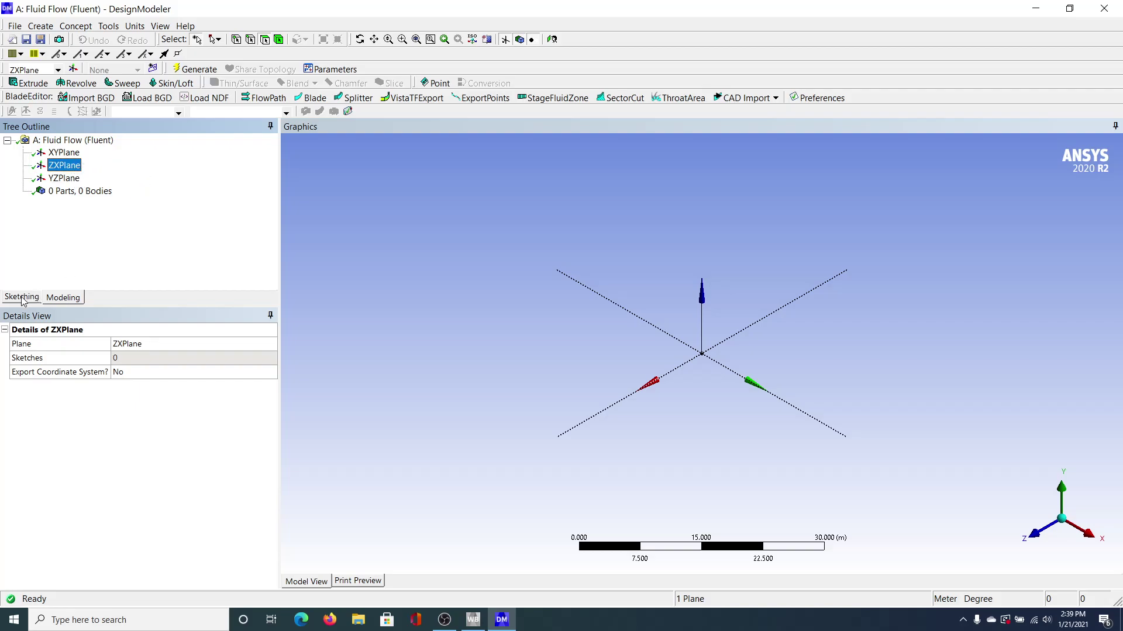
left_click(1065, 496)
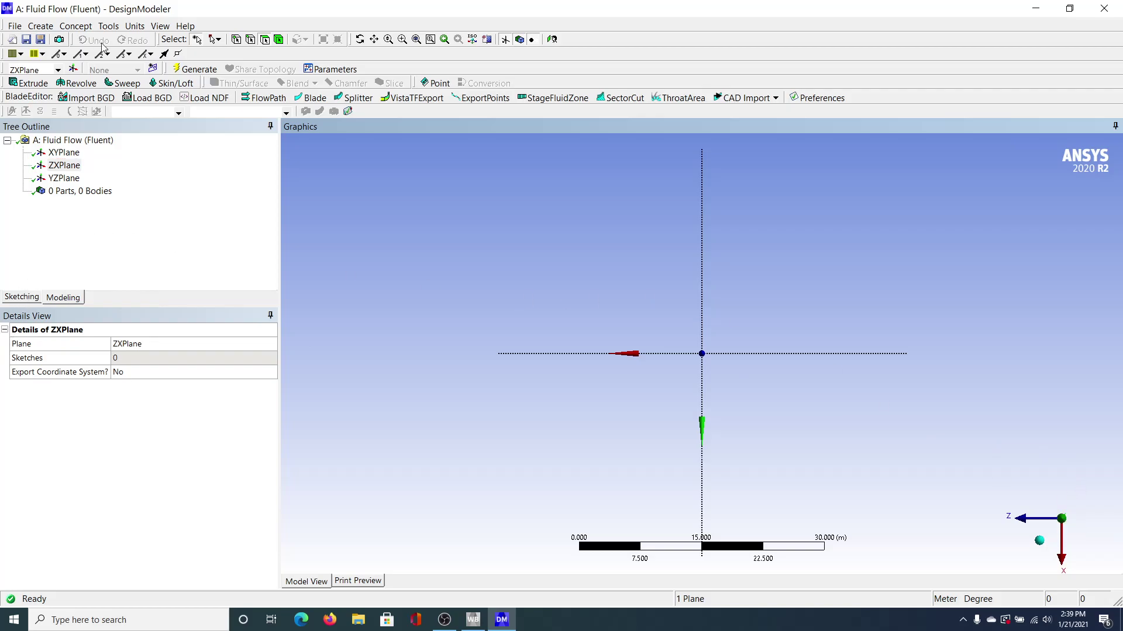
Set the length unit to Micrometer and confirm it in the Units menu
left_click(131, 28)
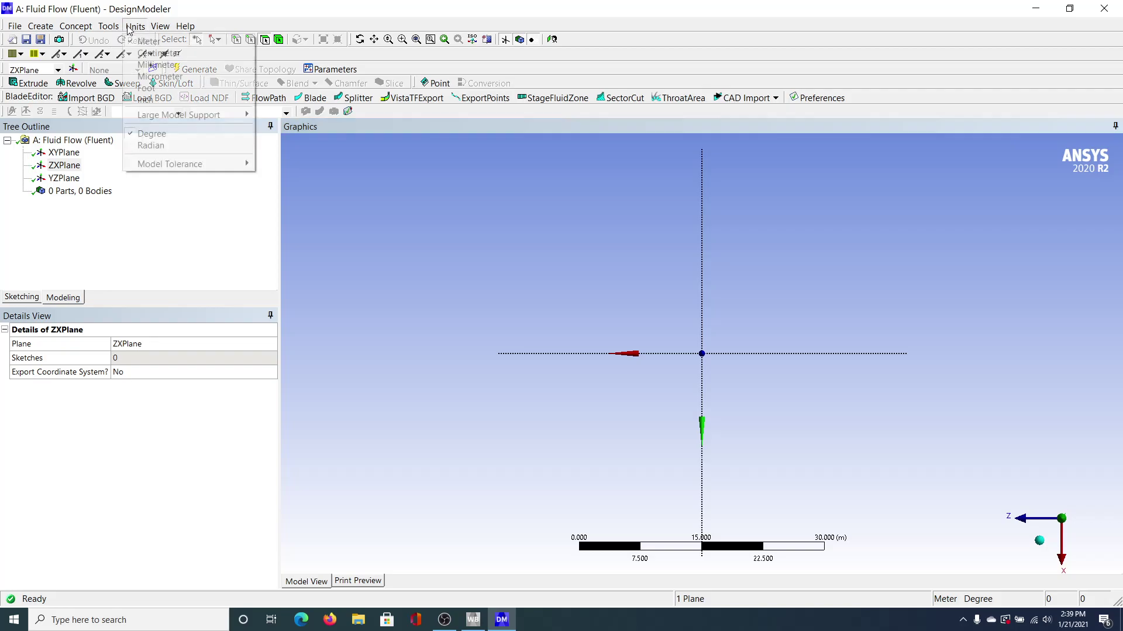
left_click(154, 80)
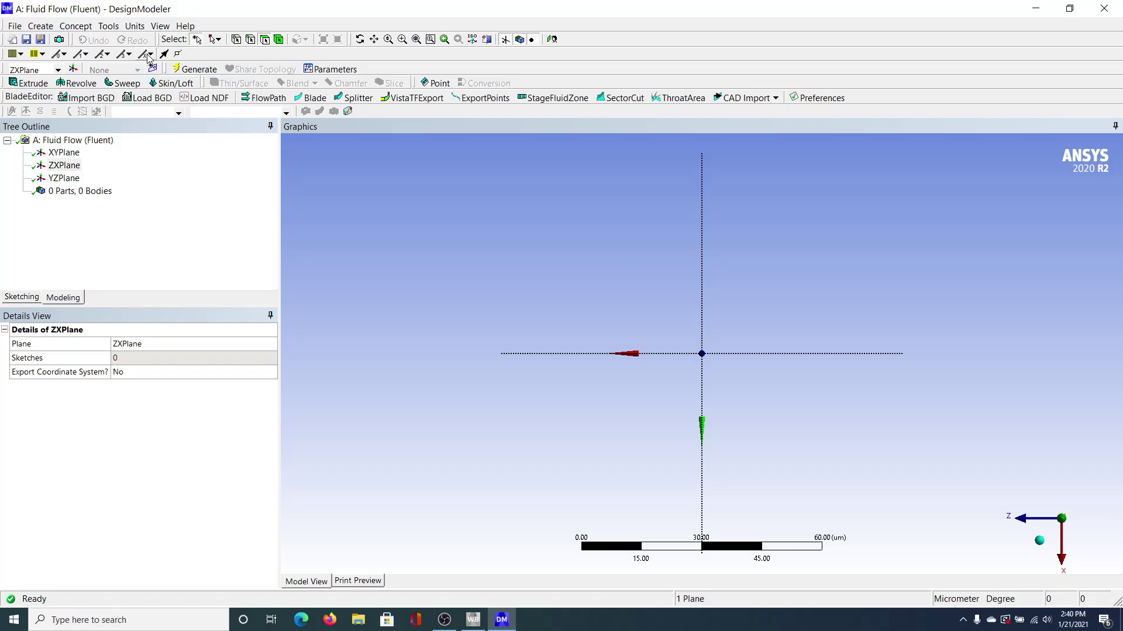
left_click(131, 28)
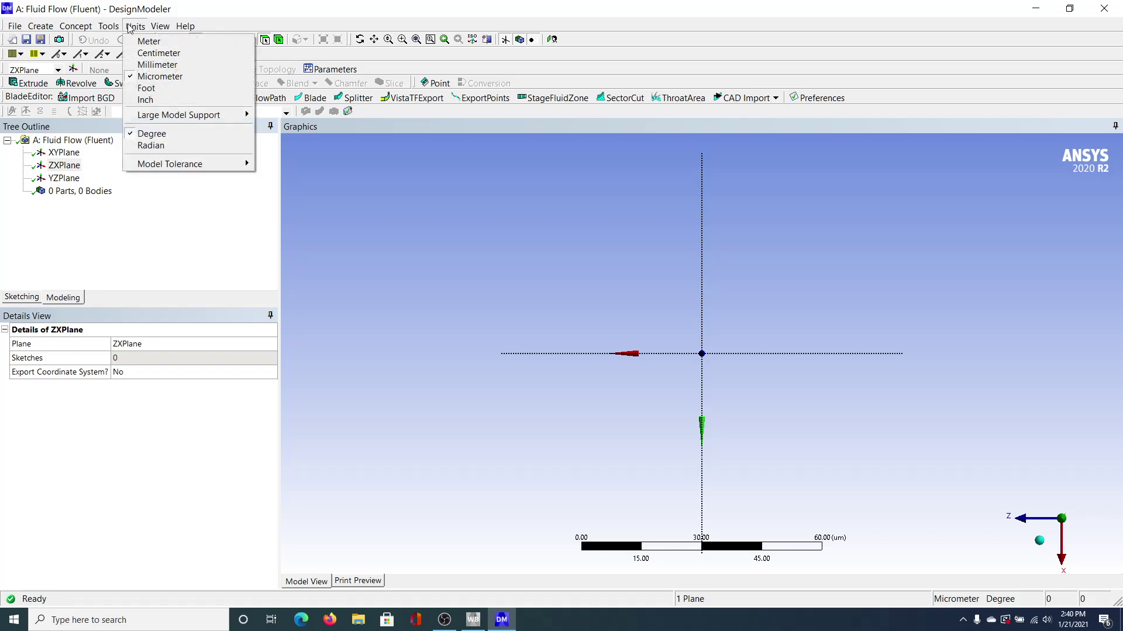
left_click(159, 79)
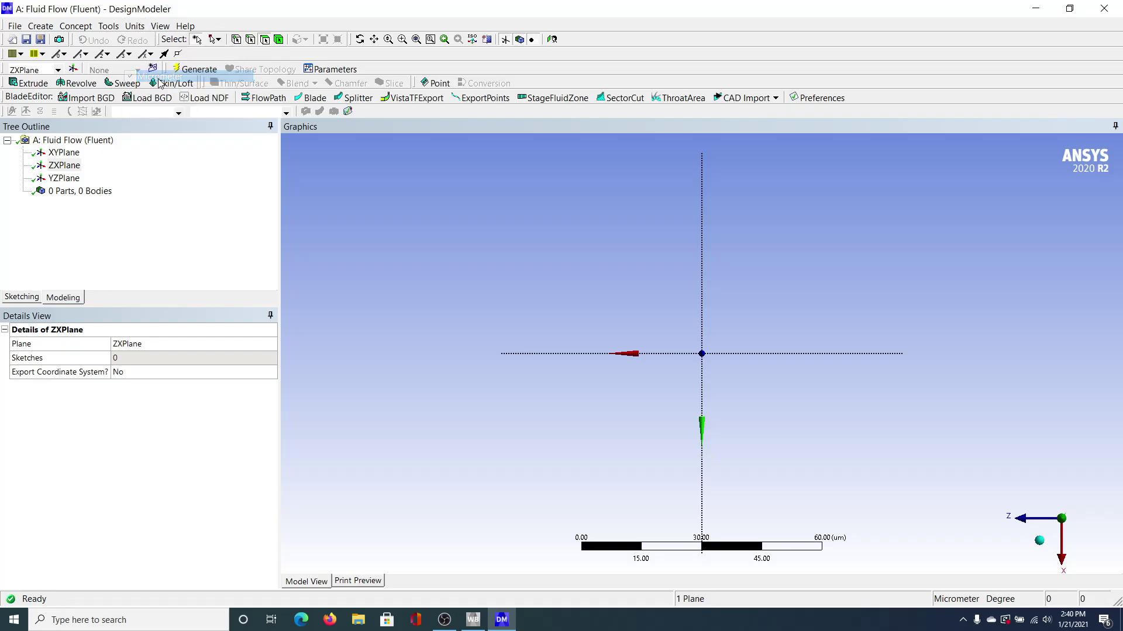
In a ZXPlane sketch, draw the vertical right end and the upper and lower channel edges
left_click(24, 298)
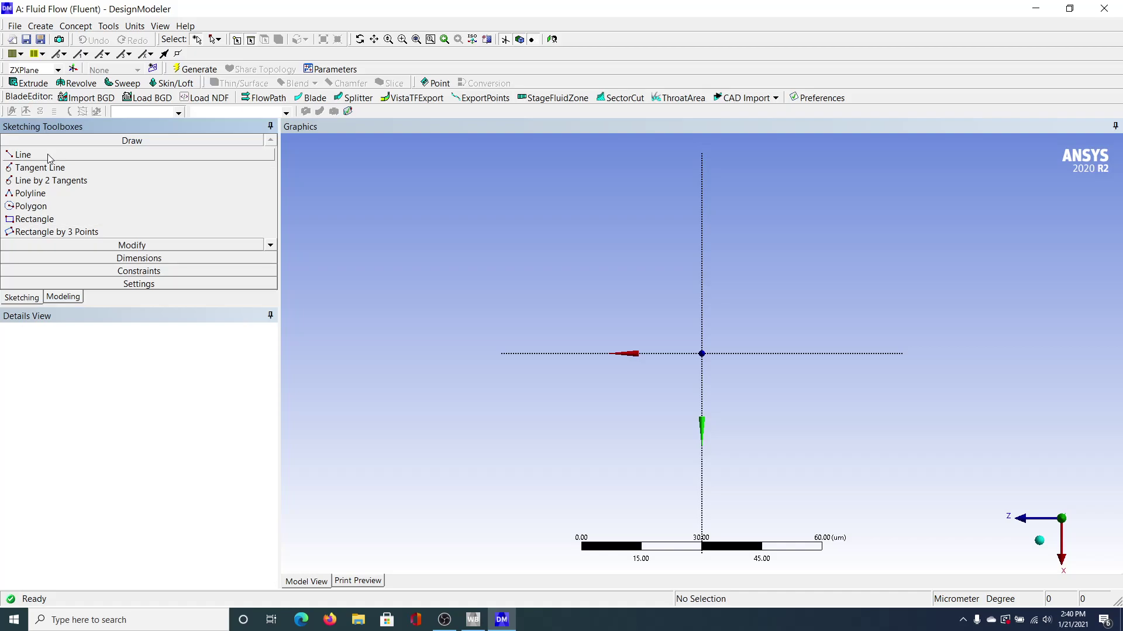
left_click(24, 154)
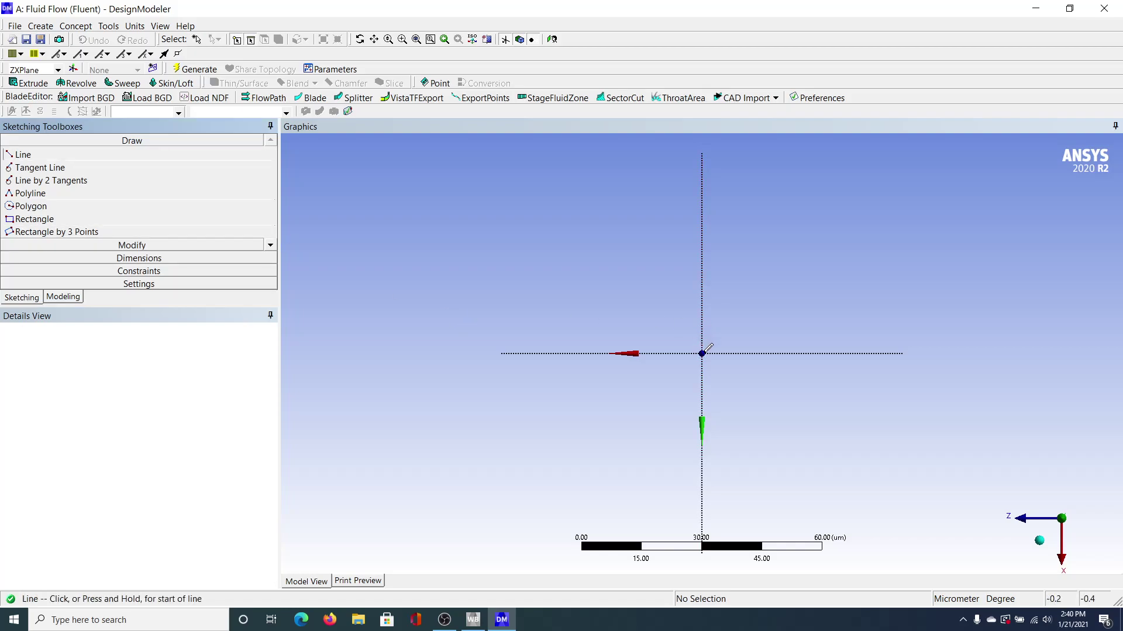
left_click(703, 323)
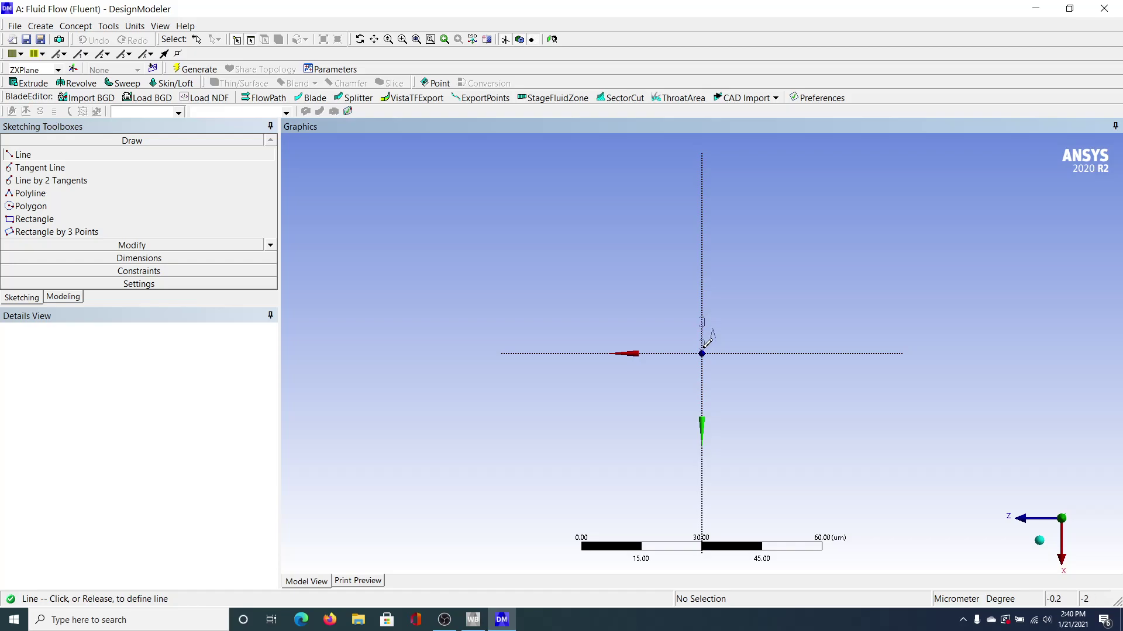
left_click(702, 387)
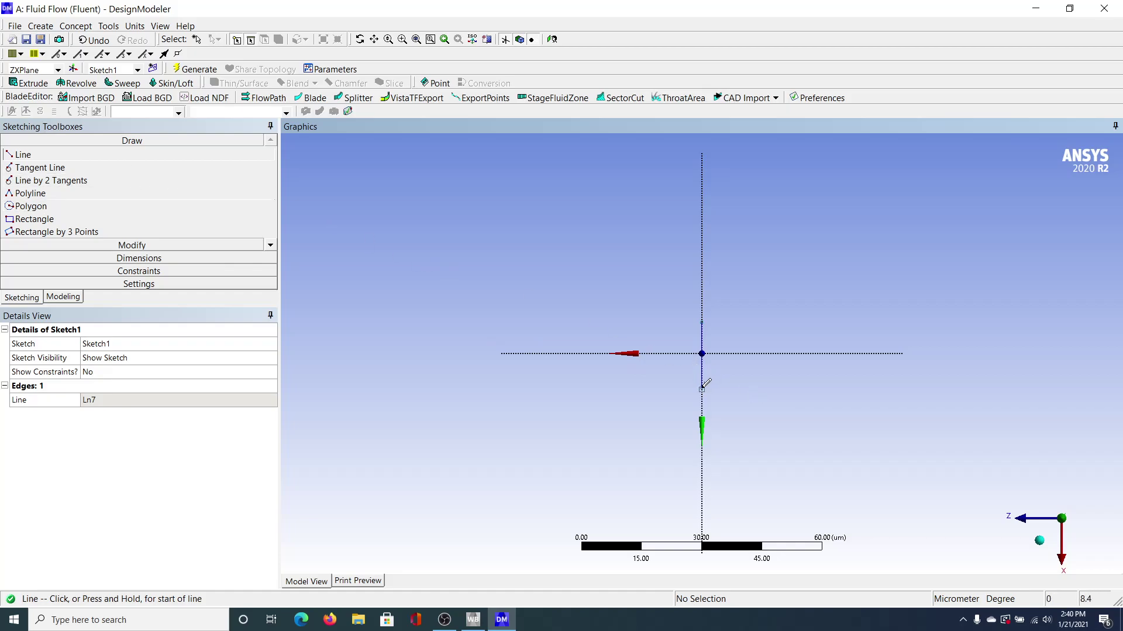
left_click(702, 322)
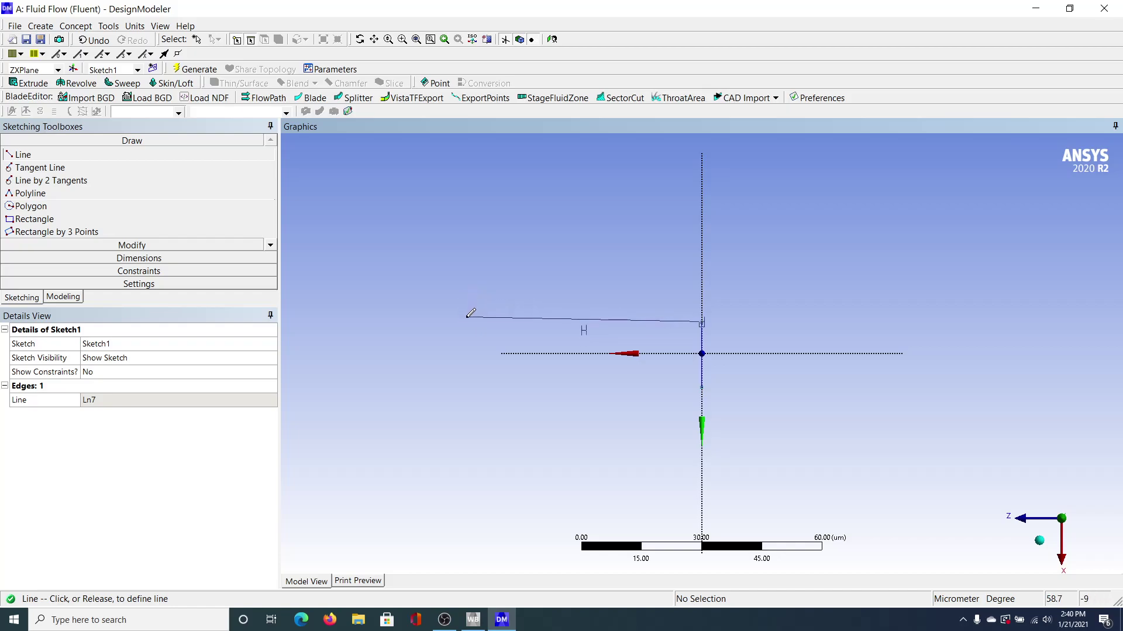
left_click(468, 317)
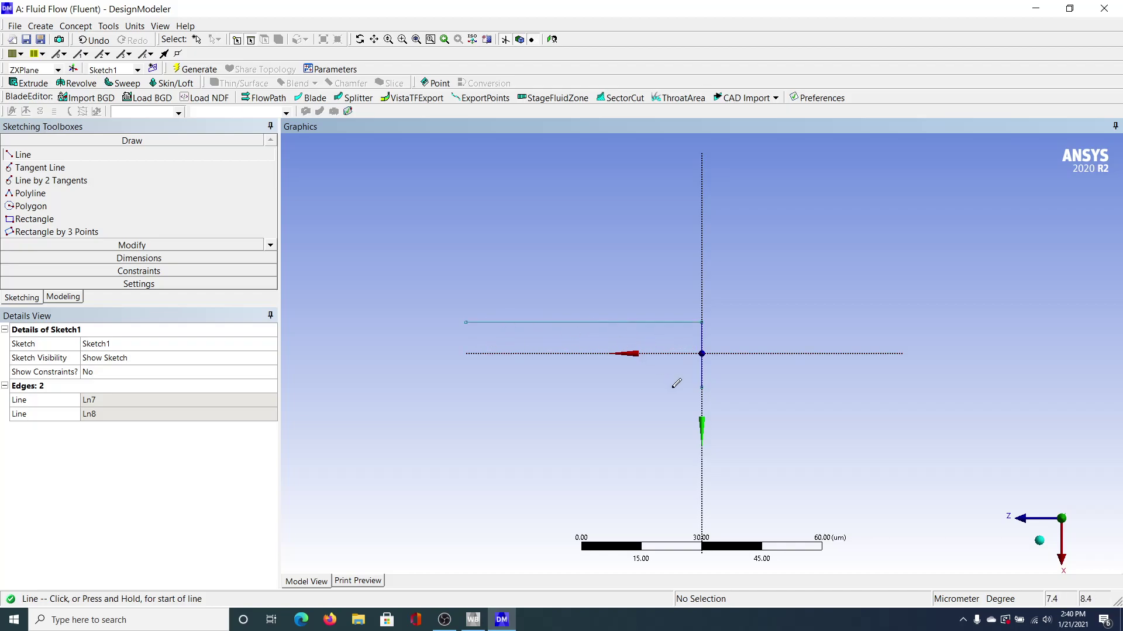
left_click(702, 386)
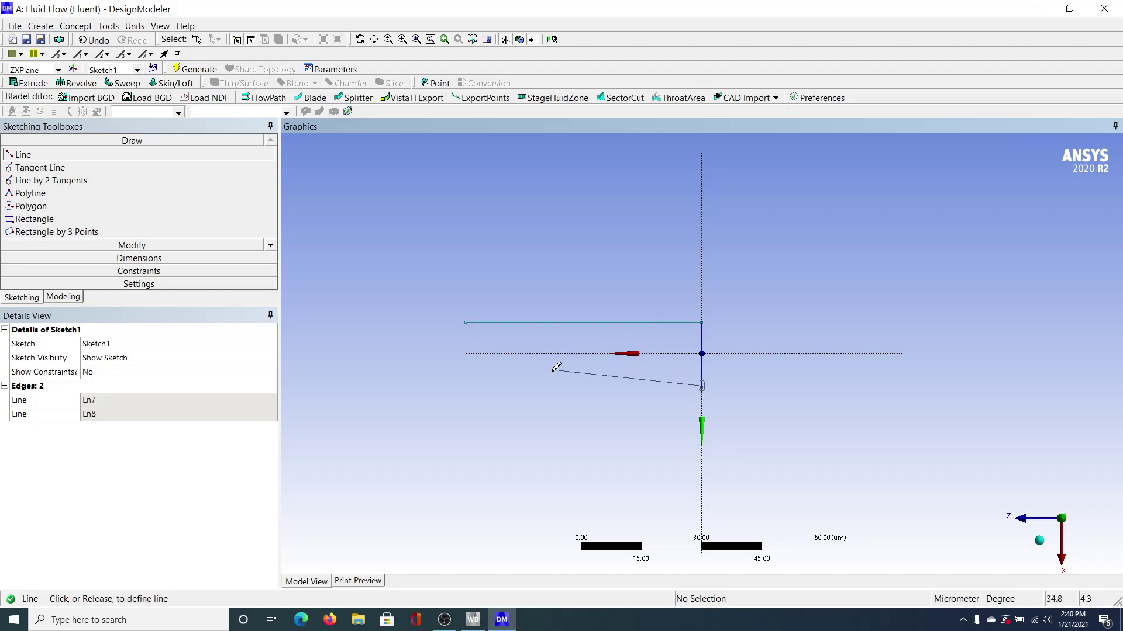
left_click(466, 387)
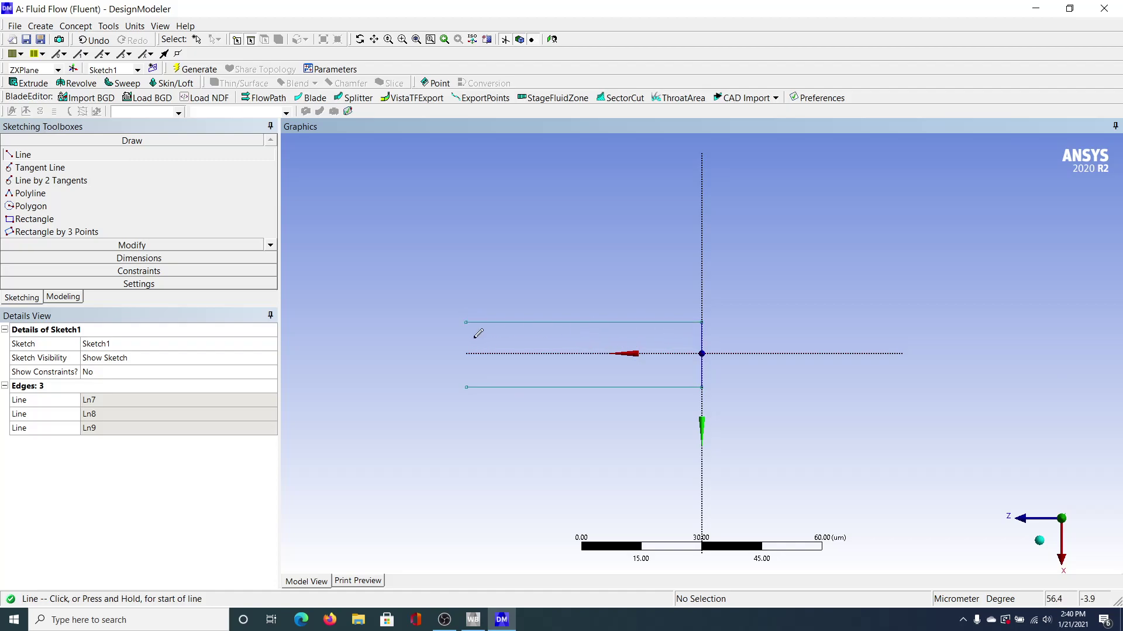
Draw the rectangular downward notch, the lower-left edge and the channel's left end
left_click(467, 388)
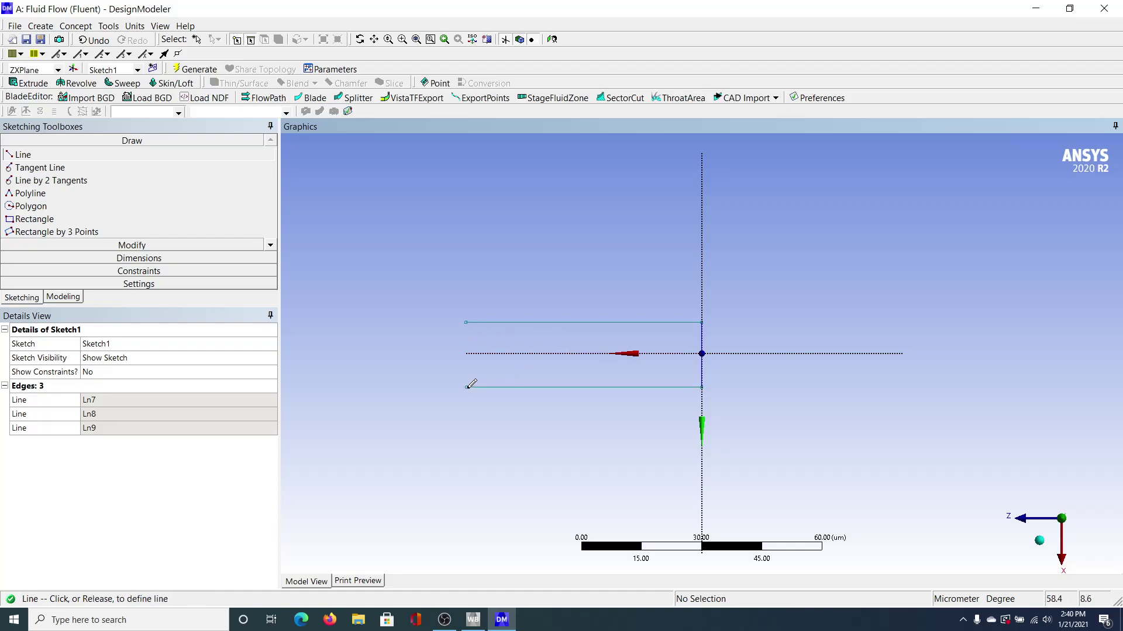
left_click(467, 427)
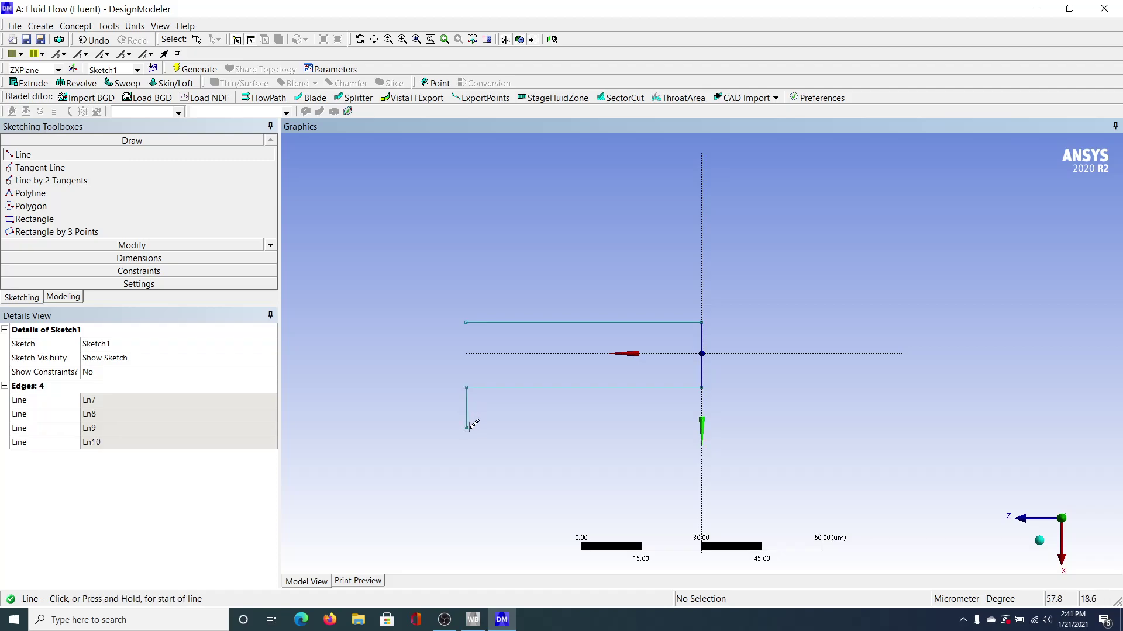
left_click(425, 427)
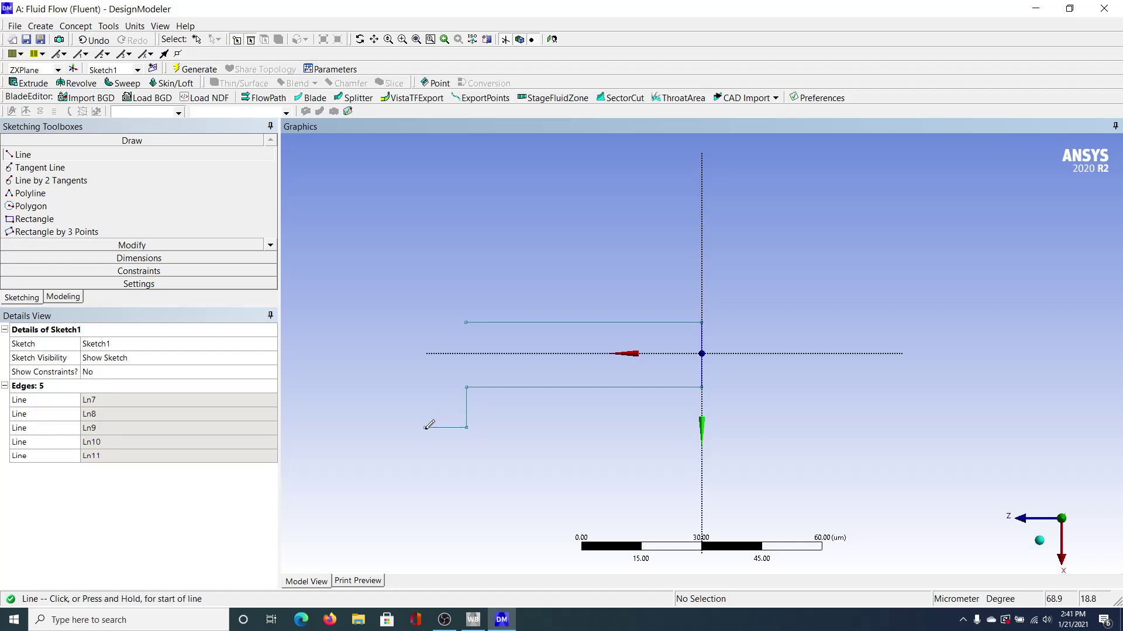
left_click(425, 427)
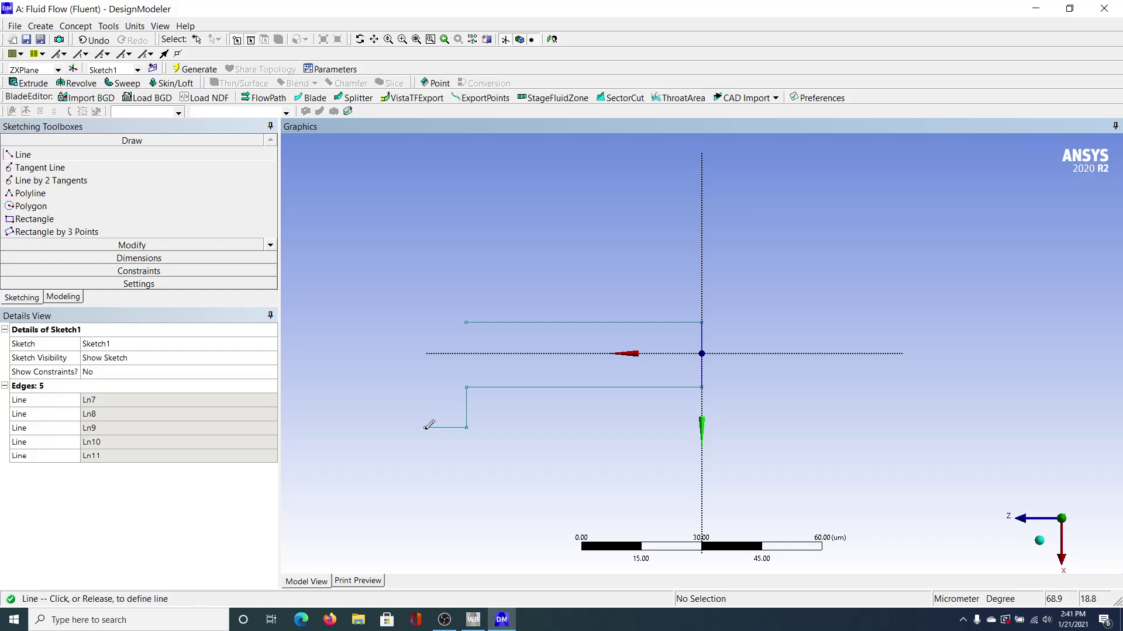
left_click(425, 388)
left_click(426, 388)
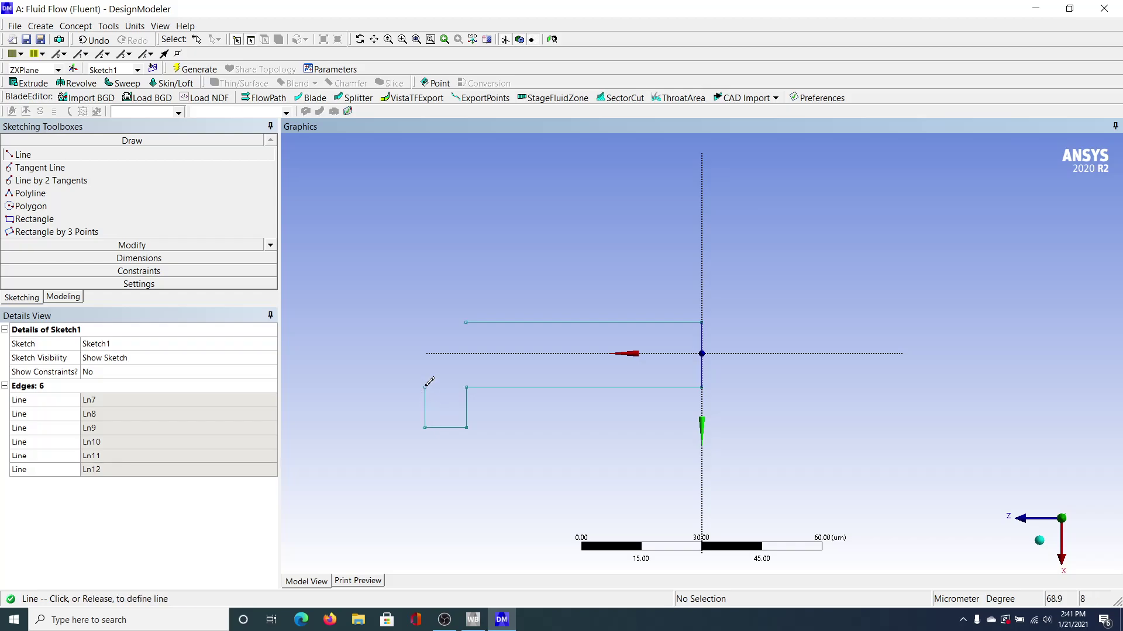
left_click(379, 387)
left_click(378, 387)
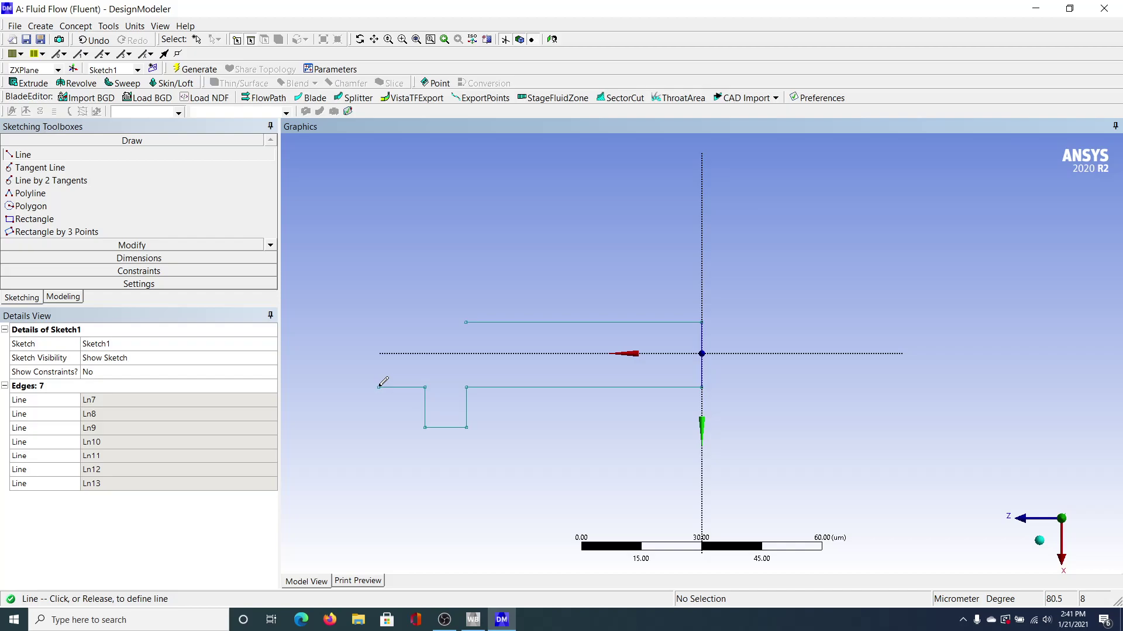
left_click(379, 322)
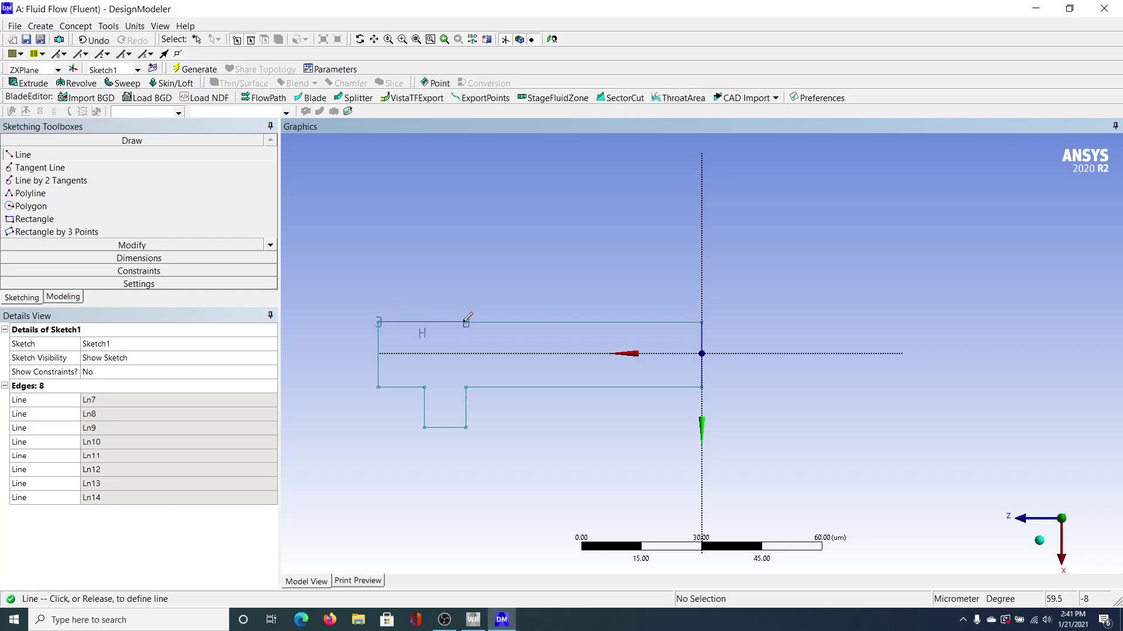
Draw the top edge, then undo the last two drawn lines
left_click(466, 322)
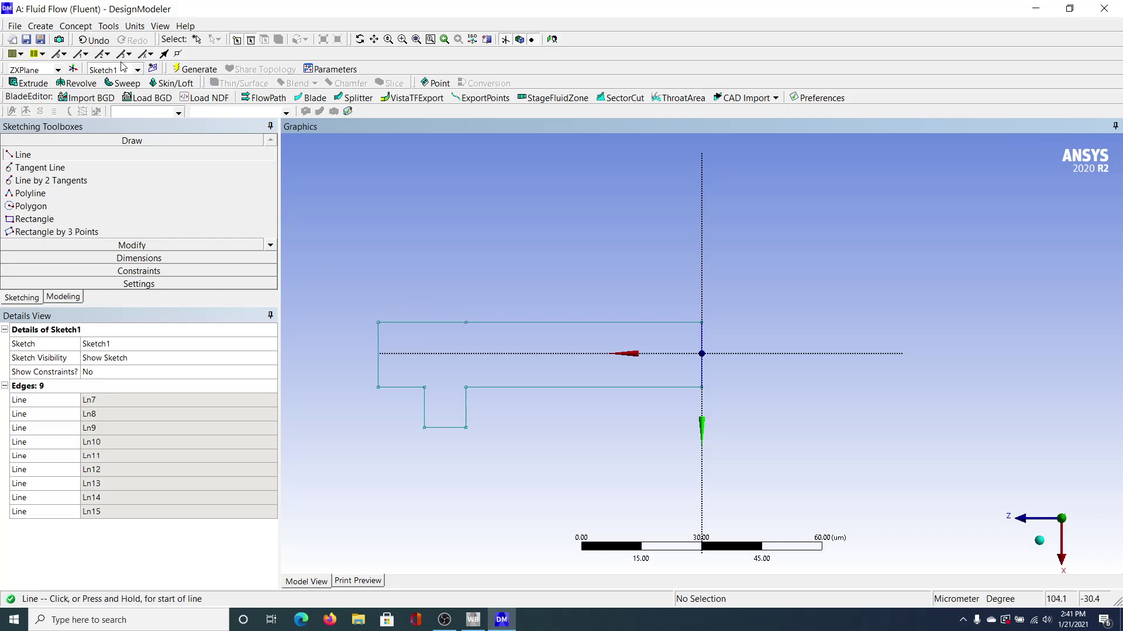
left_click(94, 40)
left_click(94, 40)
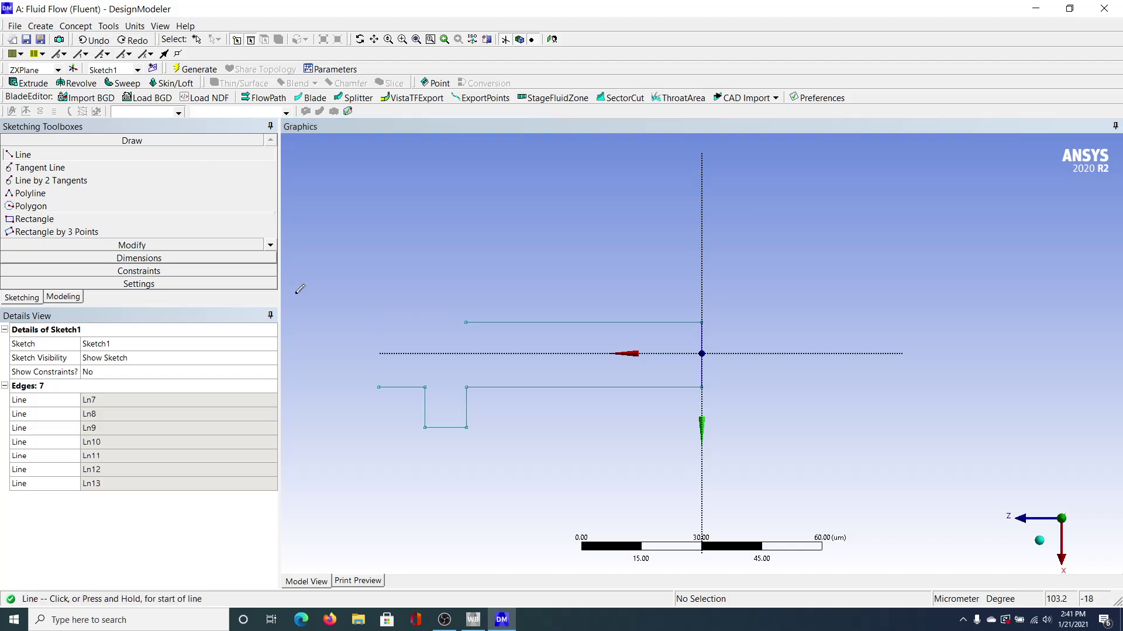
Redraw the left end edge and the top-left edge, closing the nine-line outline
left_click(379, 388)
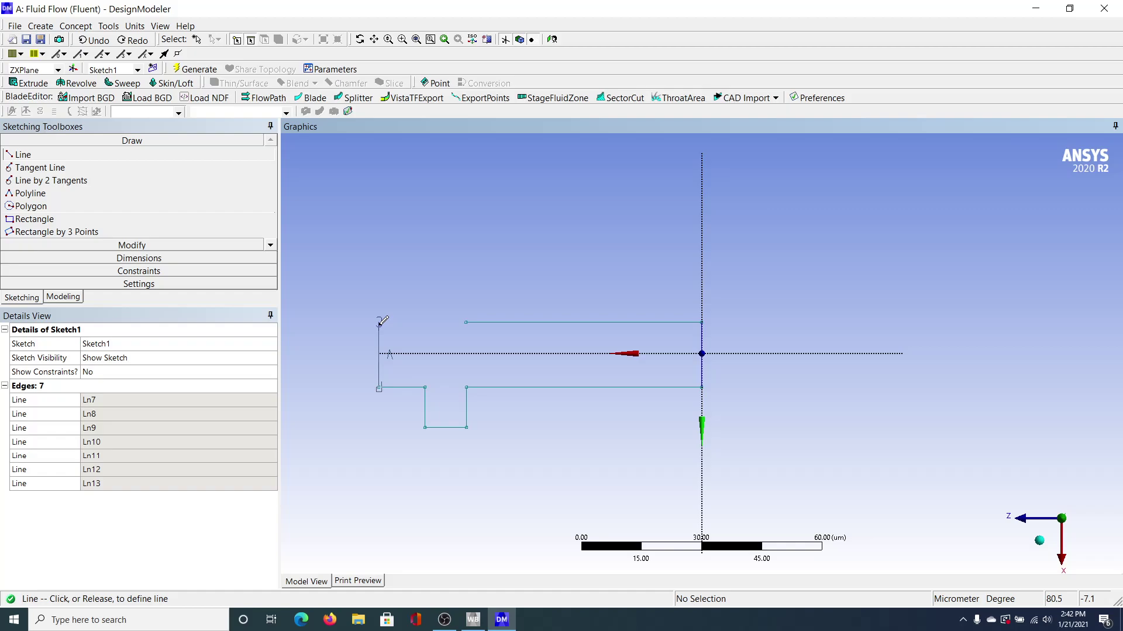
left_click(380, 323)
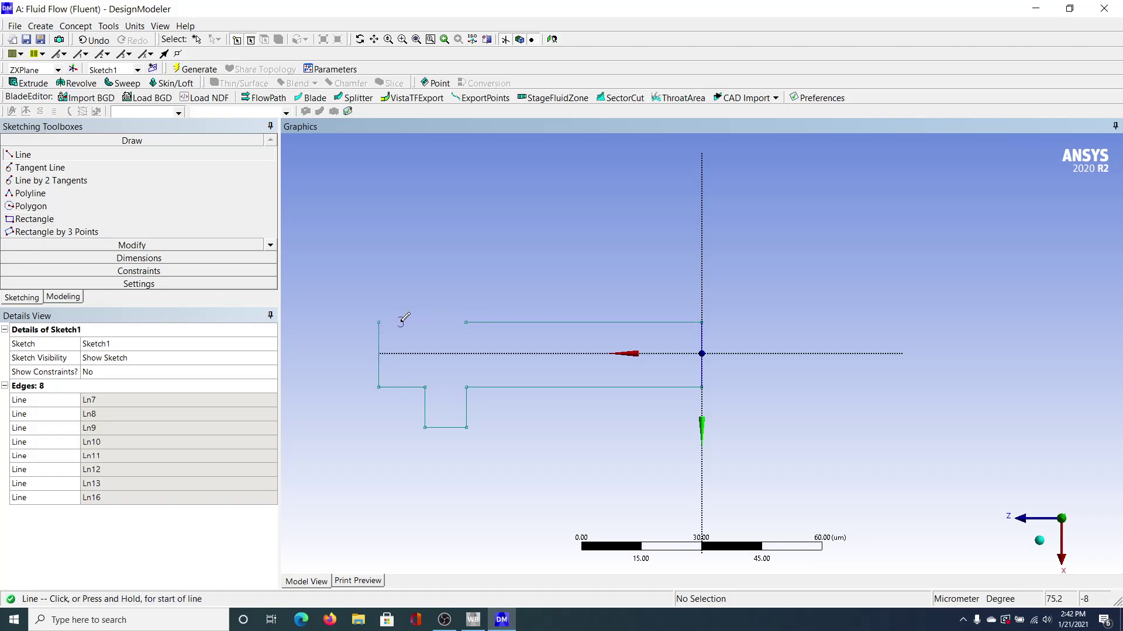
left_click(466, 323)
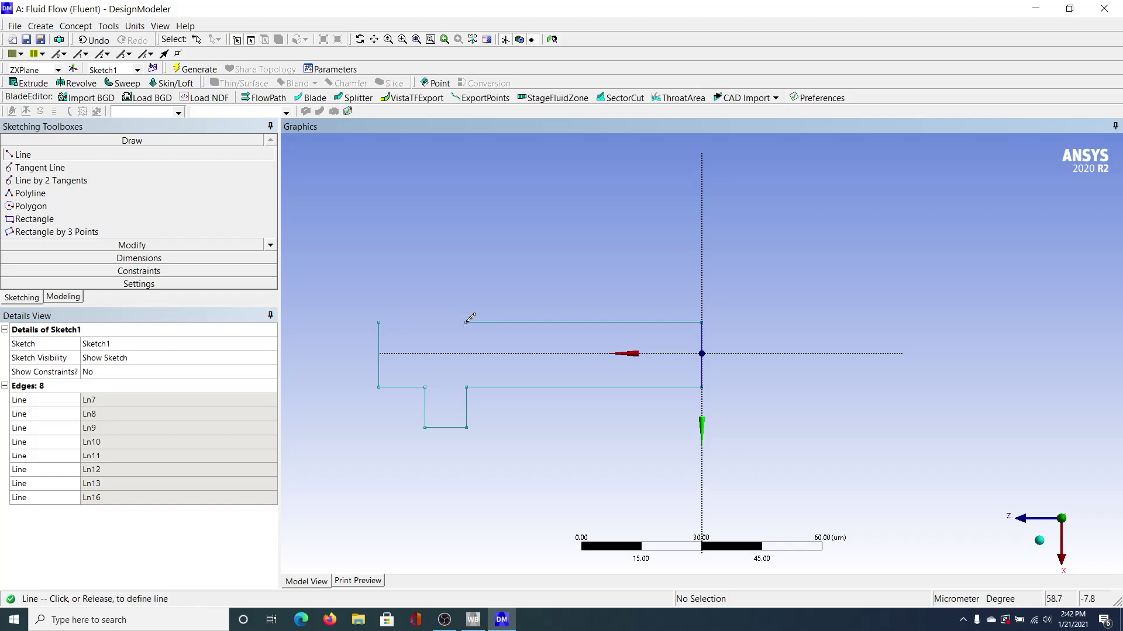
left_click(379, 322)
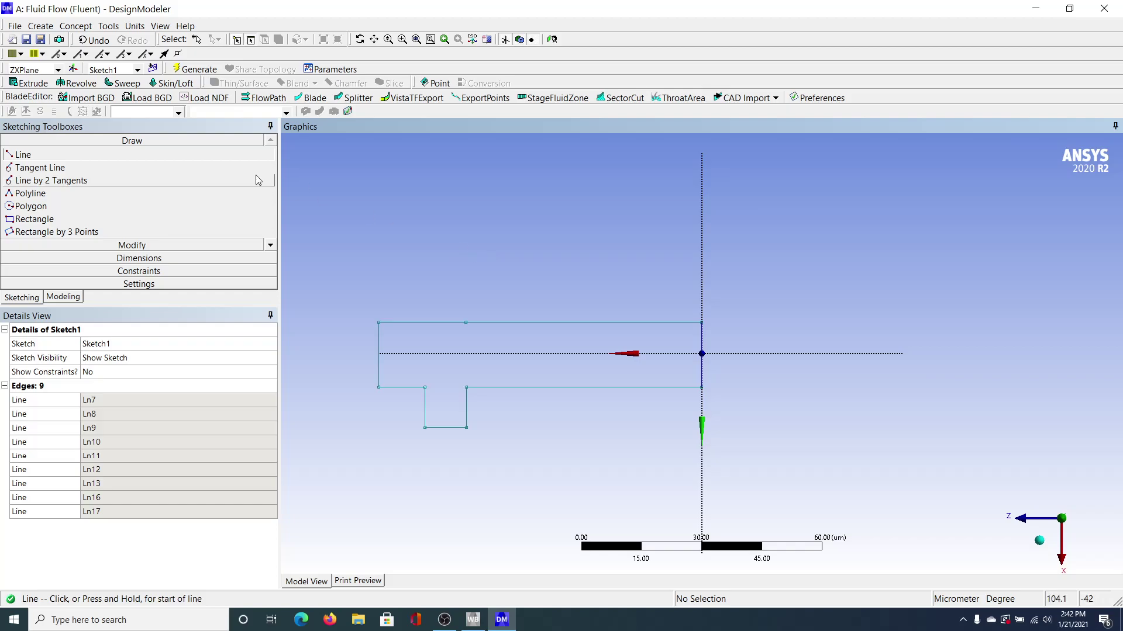
left_click(198, 260)
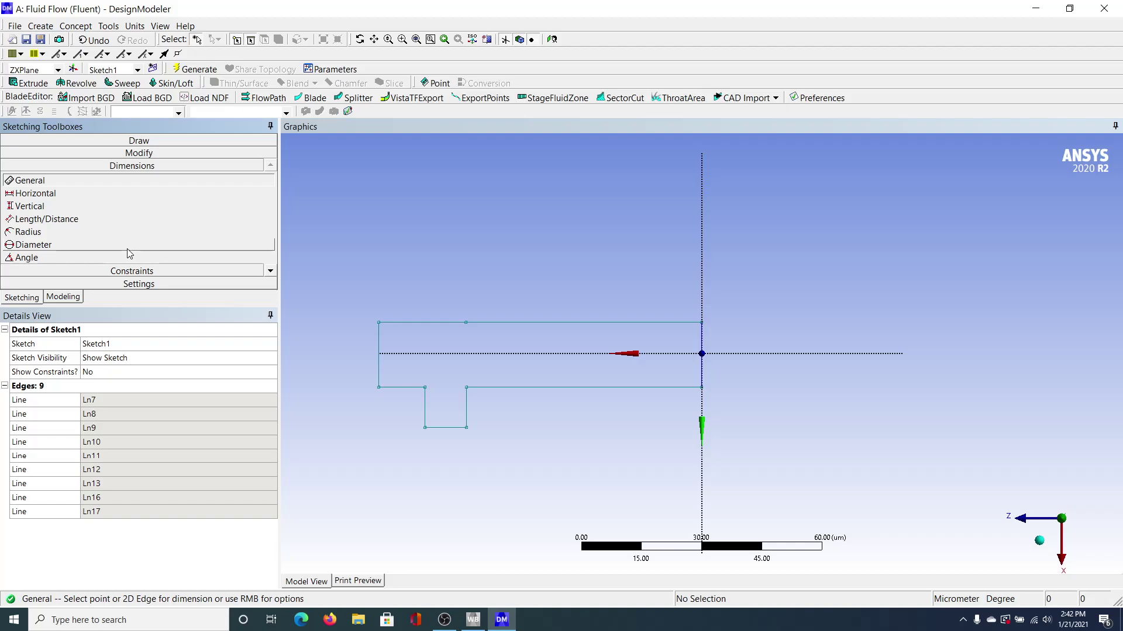
Dimension the horizontal axis to lower channel edge distance as L1 = 8.4583 µm
left_click(57, 225)
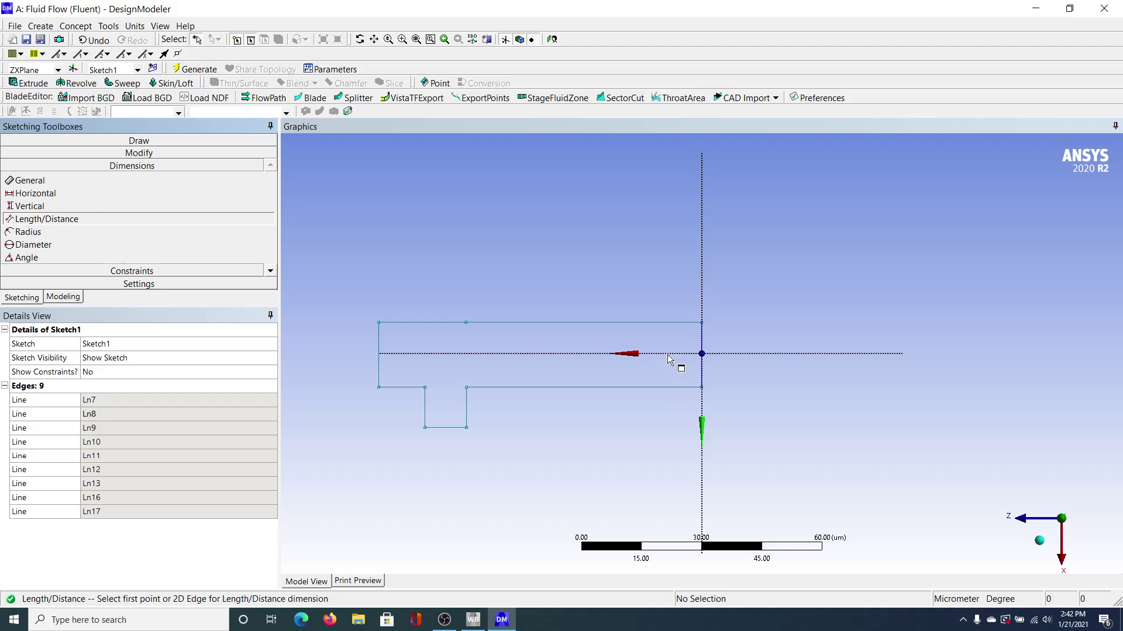
left_click(667, 388)
left_click(665, 354)
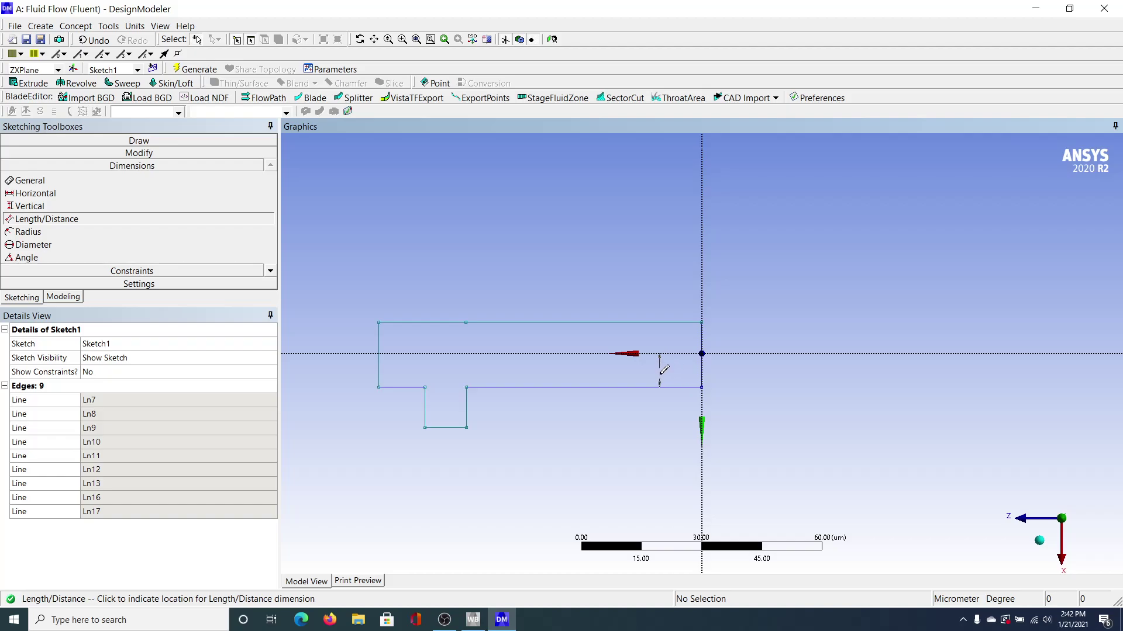
left_click(661, 368)
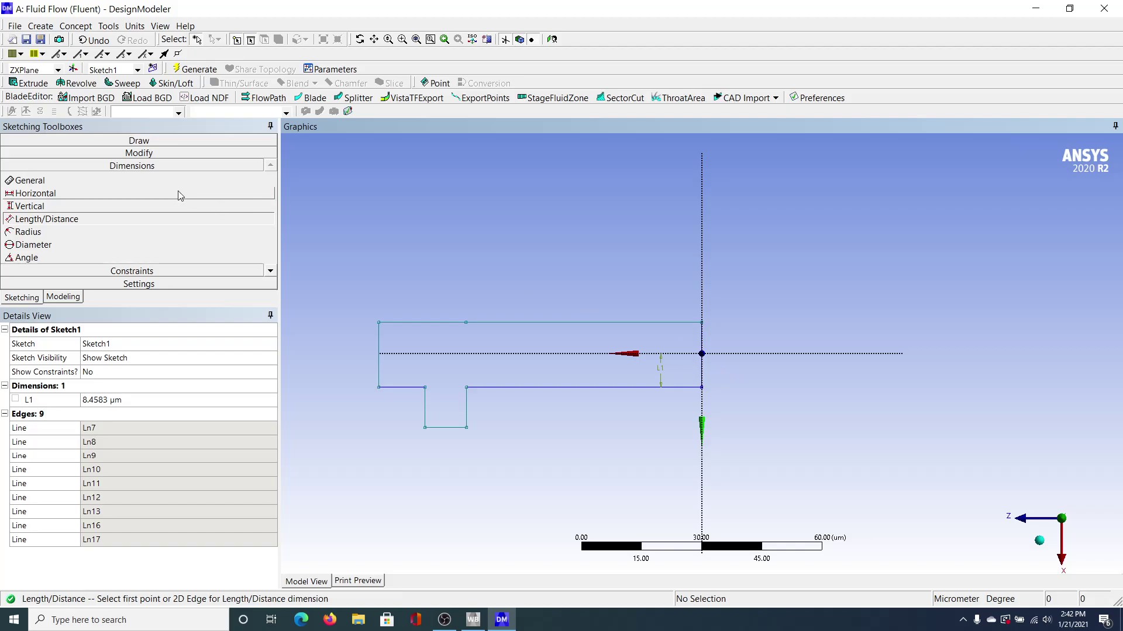
left_click(44, 185)
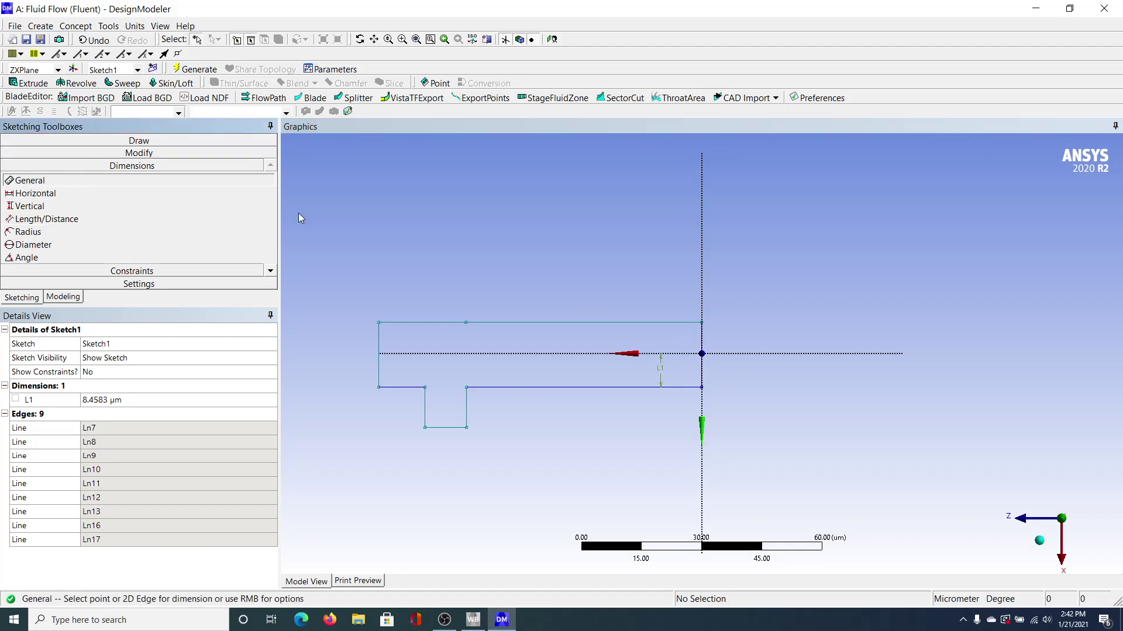
Add V2 on the right end height, H3 58.785 µm and H4 21.715 µm
left_click(703, 349)
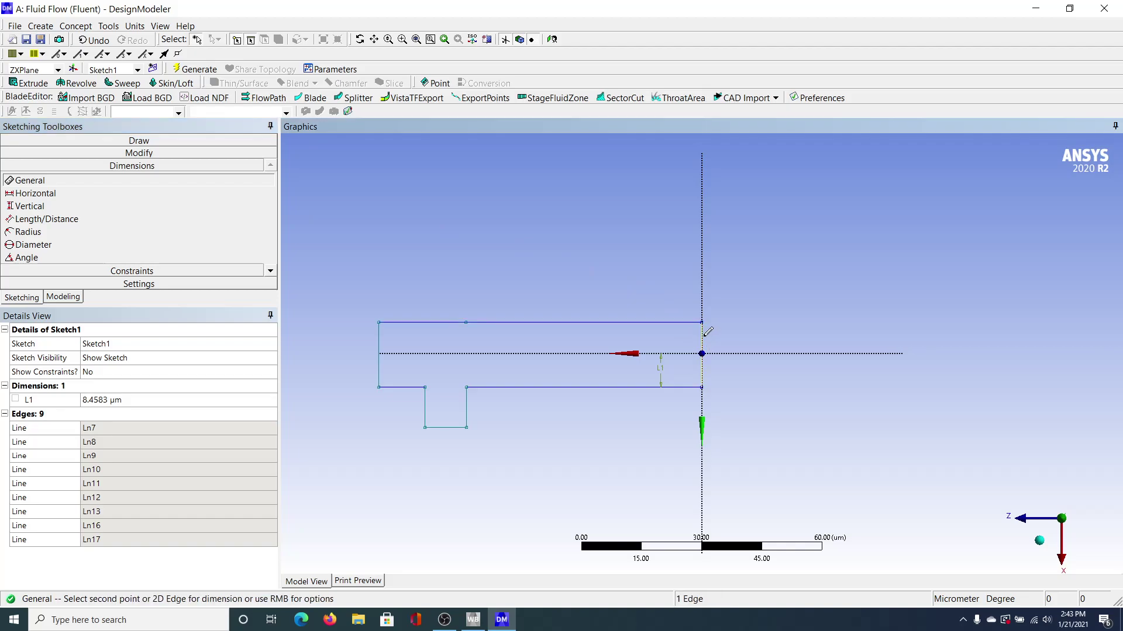
left_click(718, 345)
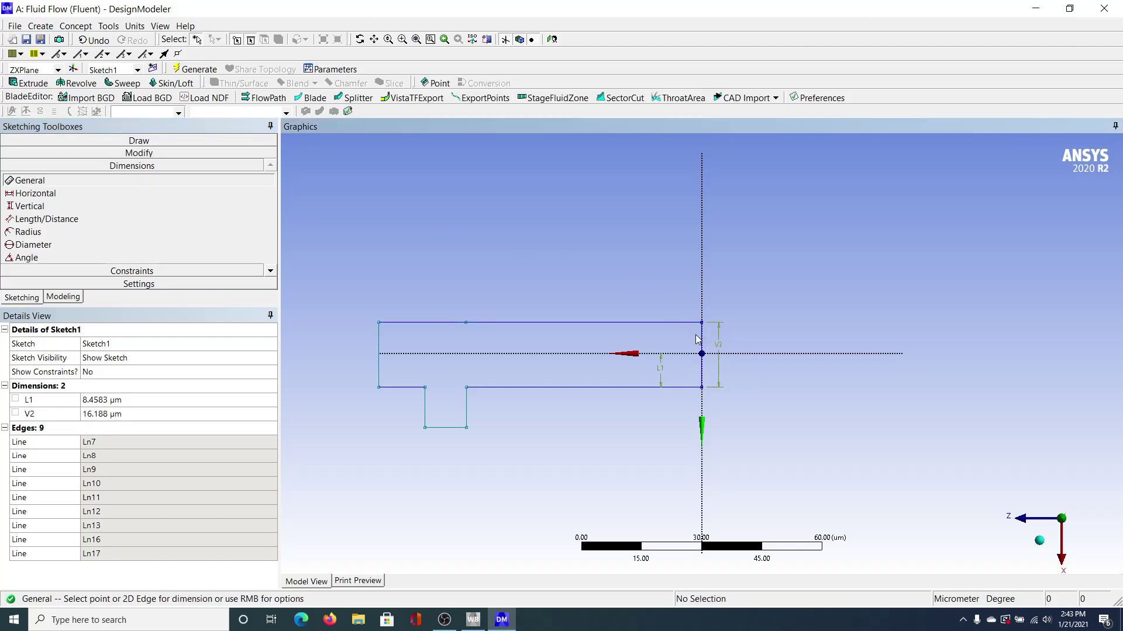
left_click(658, 331)
left_click(651, 307)
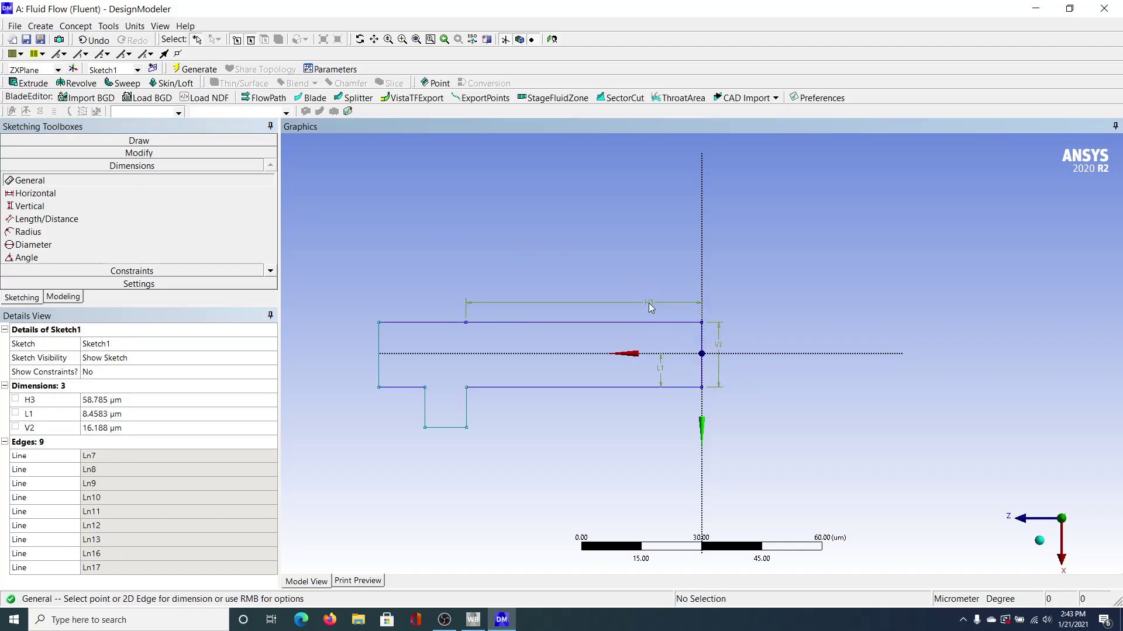
left_click(419, 322)
left_click(423, 293)
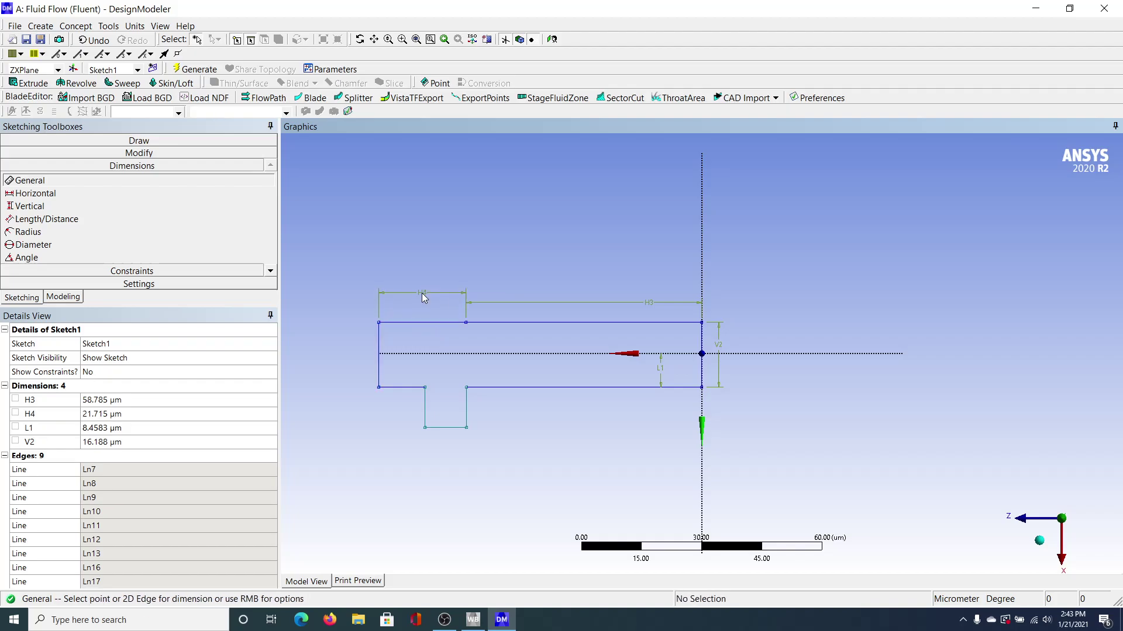
Dimension the left end edge as V5 16.188 µm, dismissing the over-constraint warning
left_click(379, 354)
left_click(342, 352)
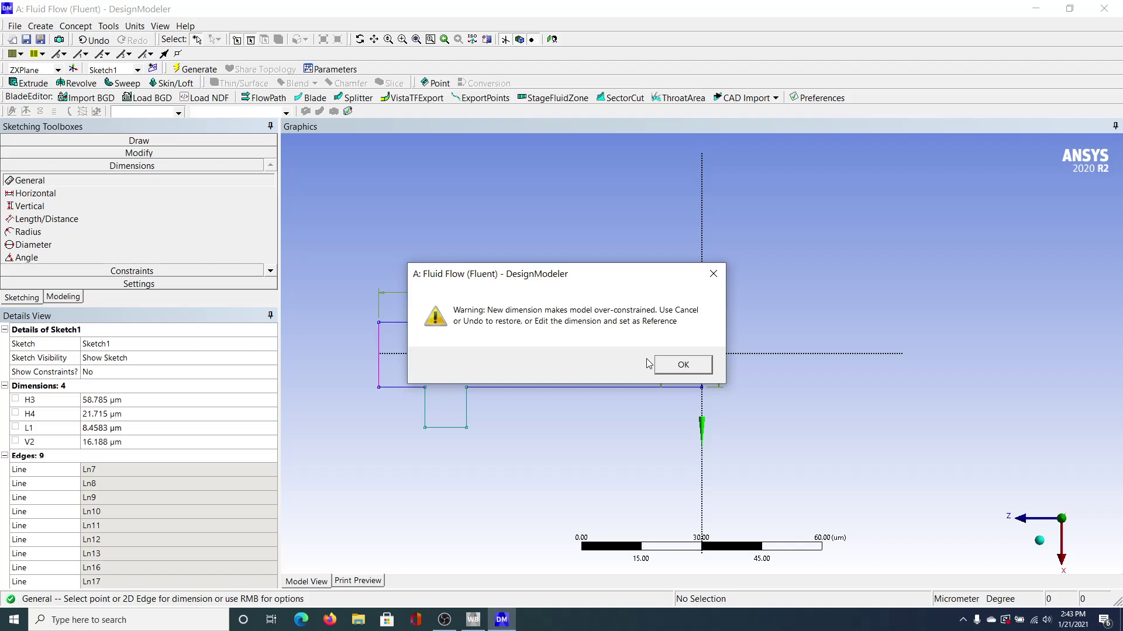
left_click(679, 365)
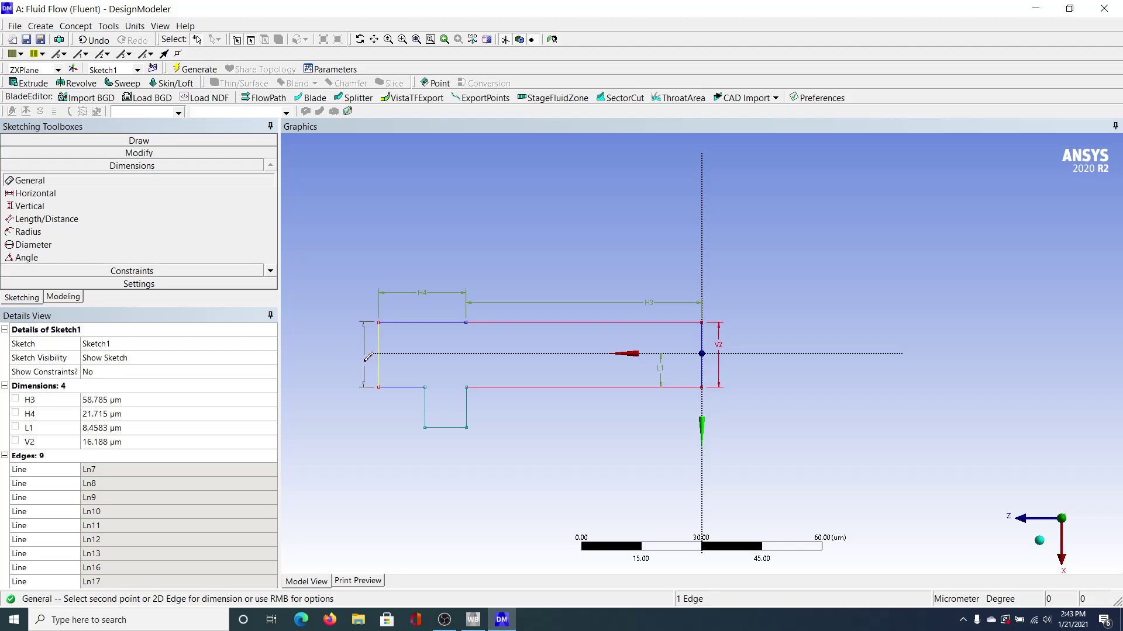
left_click(363, 363)
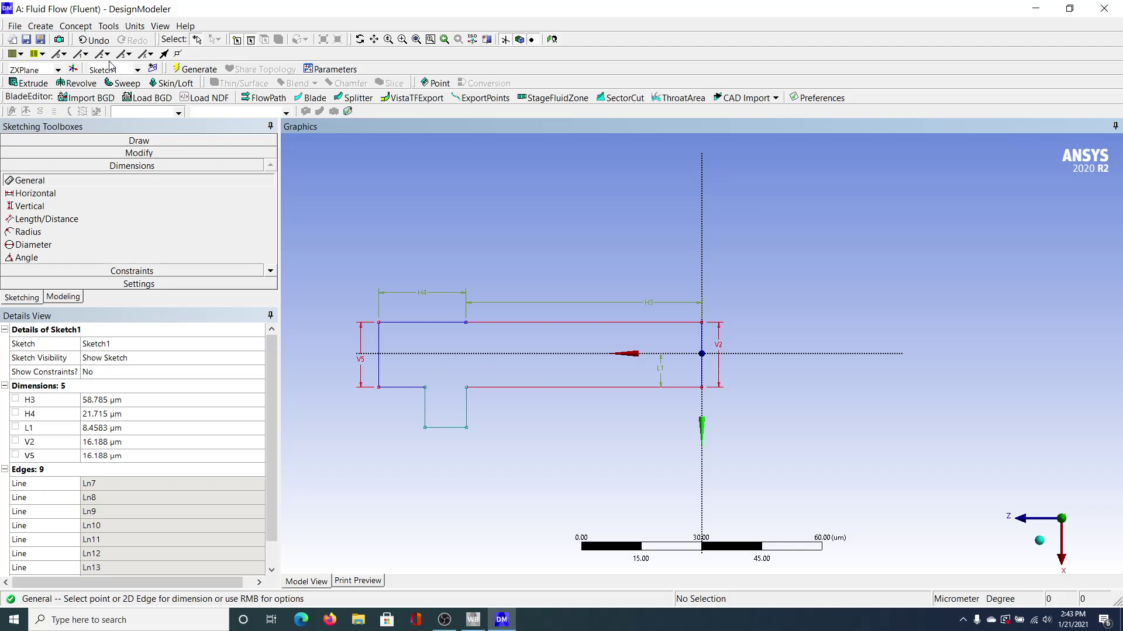
Remove V5 and dimension the notch: depth V6 10.063 µm, width H7 10.353 µm
left_click(98, 40)
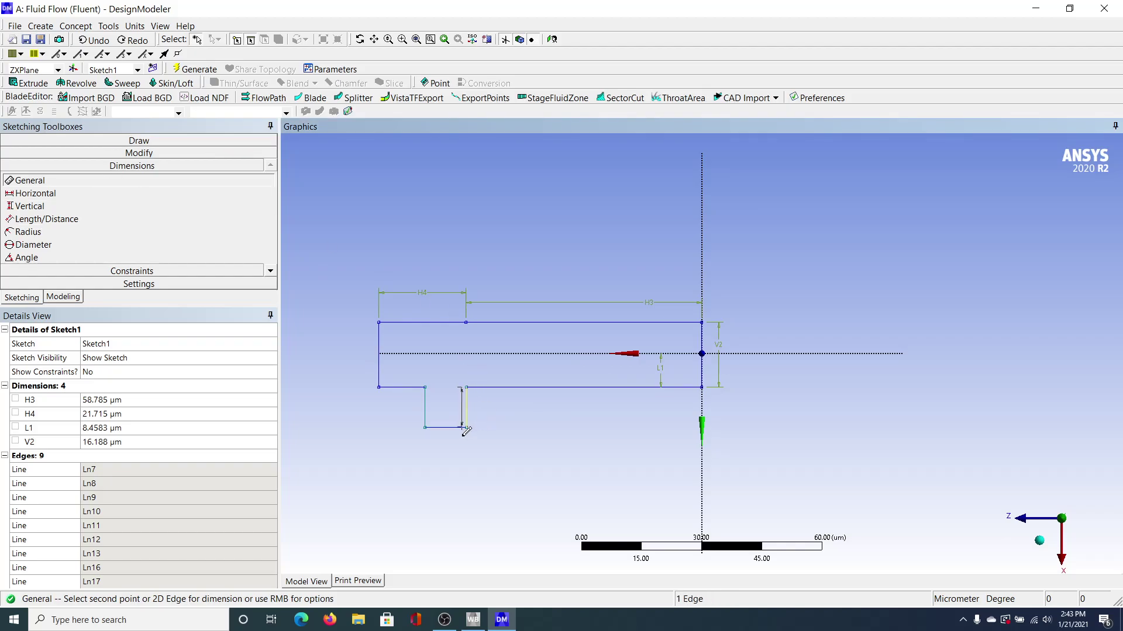
left_click(493, 421)
left_click(454, 428)
left_click(439, 468)
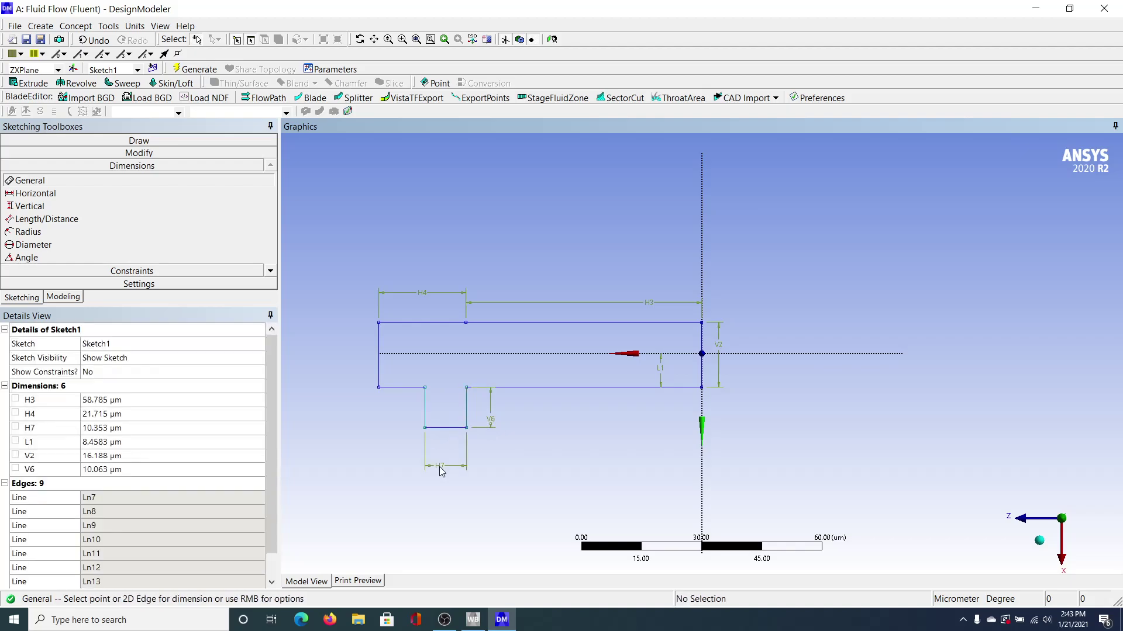
Try a notch left-side dimension, dismiss the over-constraint warning, and undo it
left_click(426, 412)
left_click(385, 416)
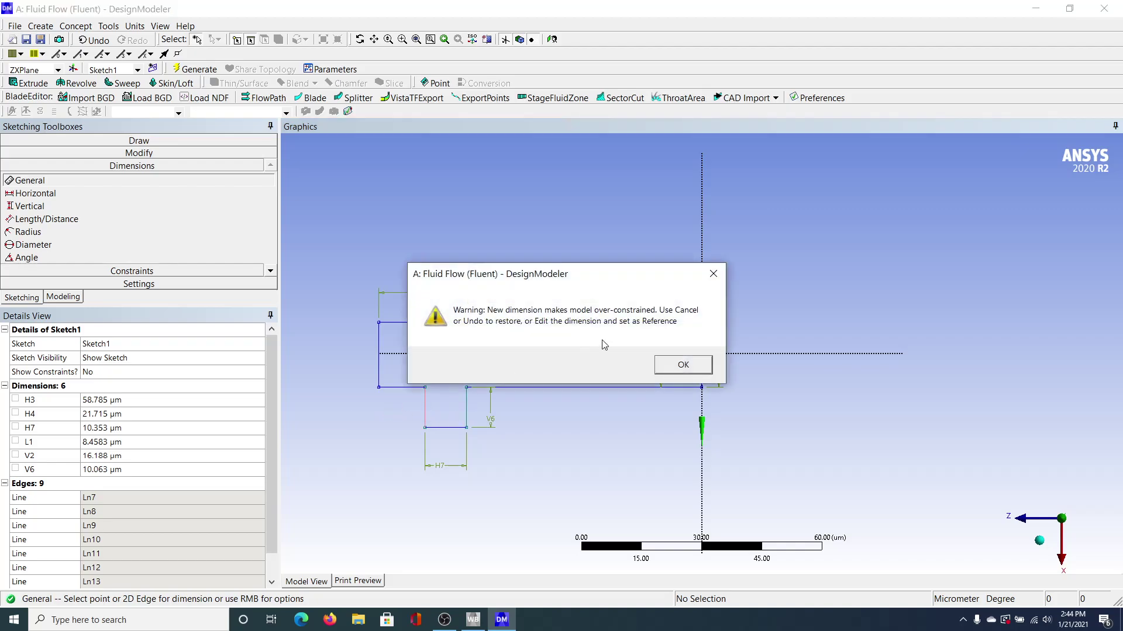
left_click(675, 364)
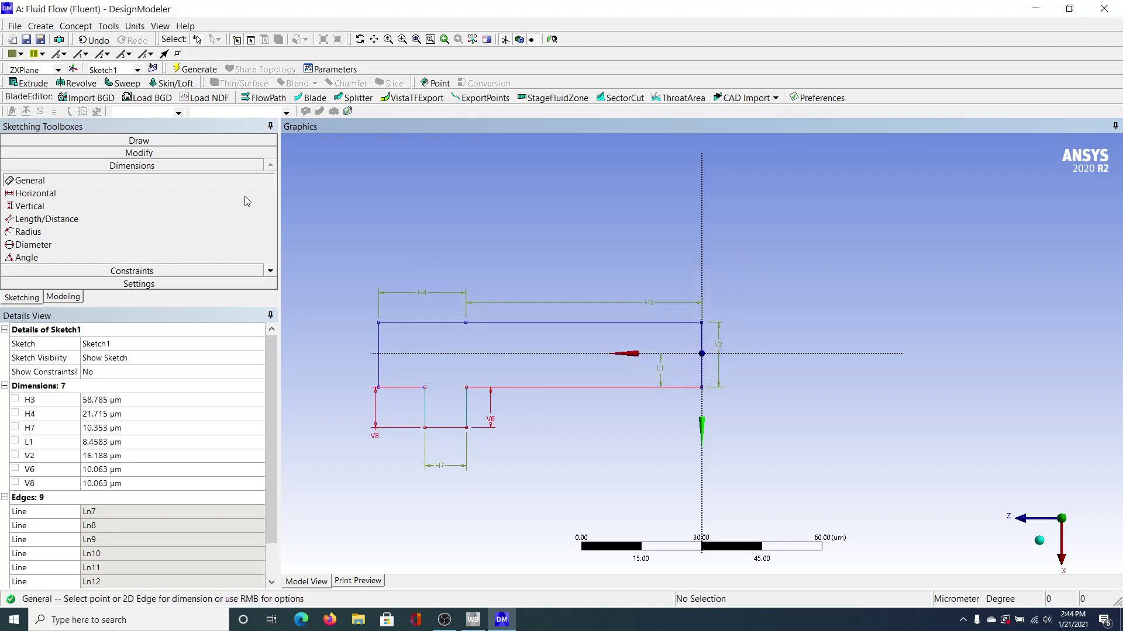
left_click(93, 39)
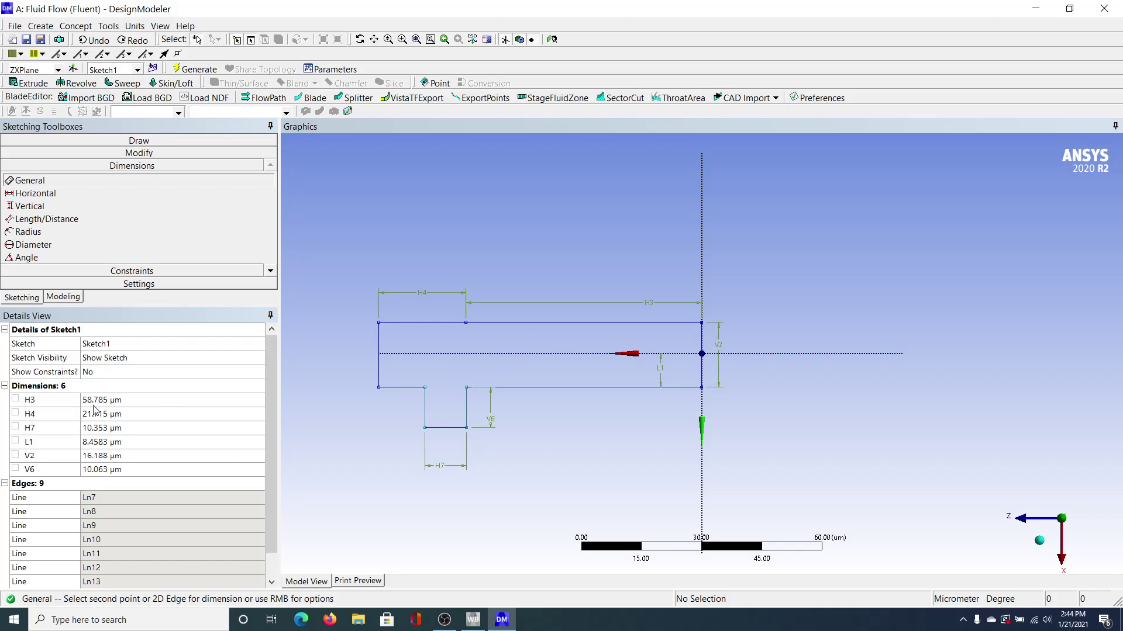
Change the top channel length H3 from 58.785 µm to 1600 µm
left_click(91, 403)
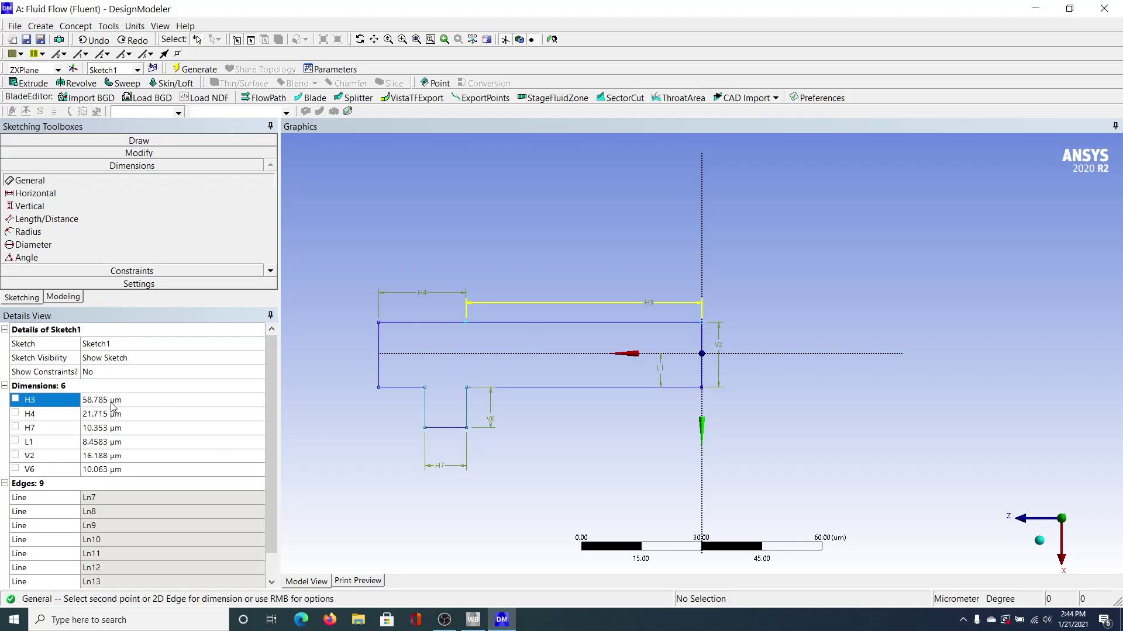
left_click(111, 402)
left_click(111, 401)
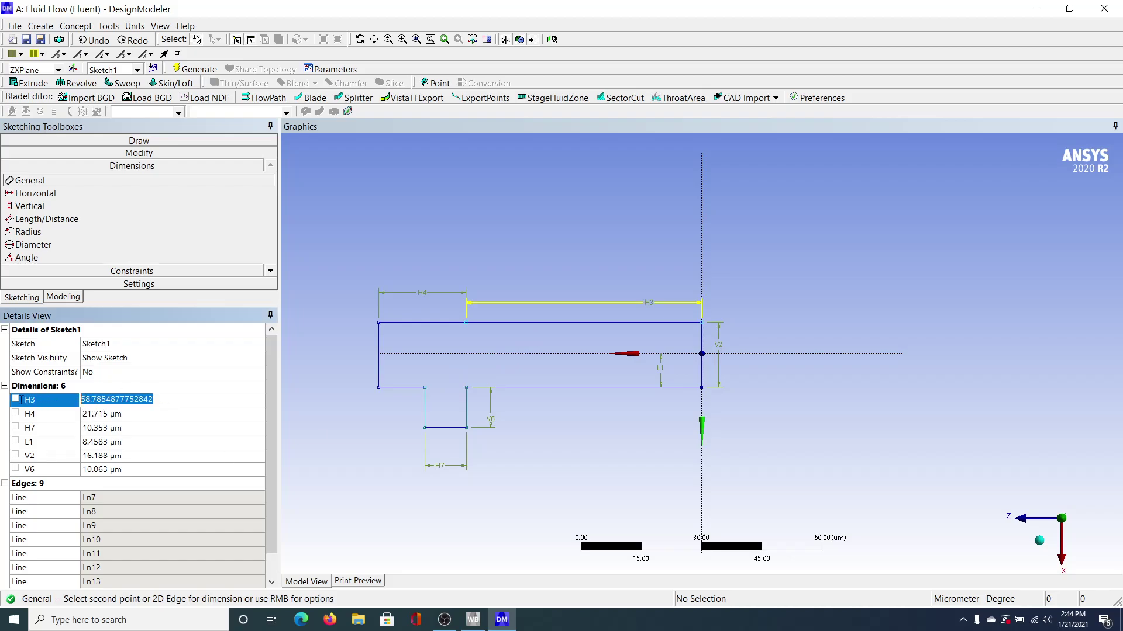
type("1")
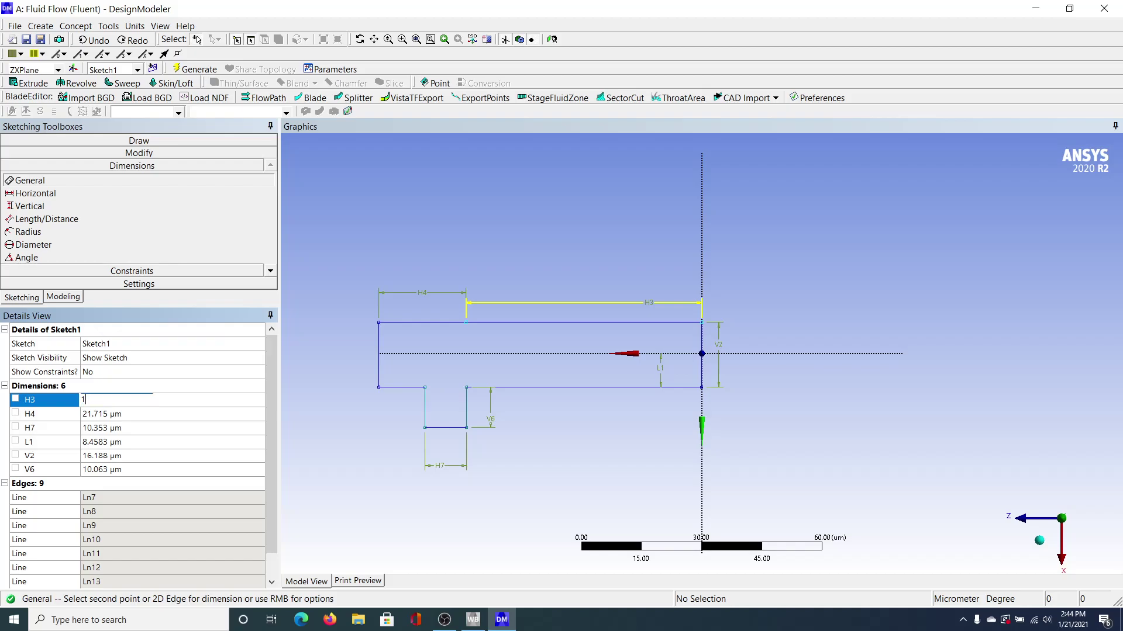
type("600")
key("Return")
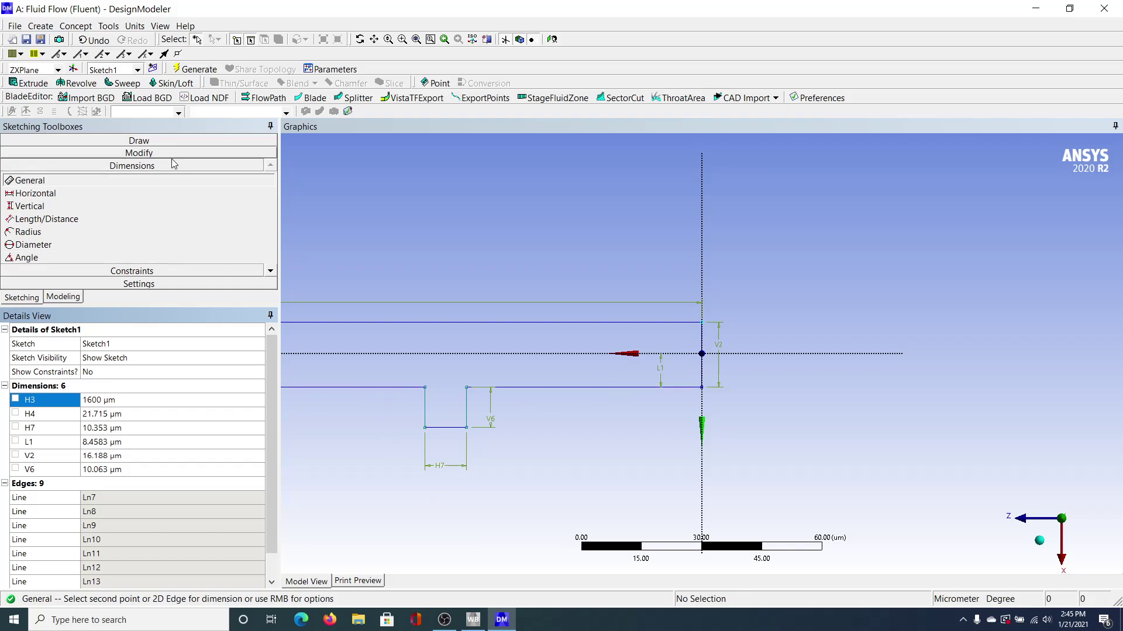
Dimension the lower right edge as H9 and set it to 1600 µm
left_click(658, 388)
left_click(654, 418)
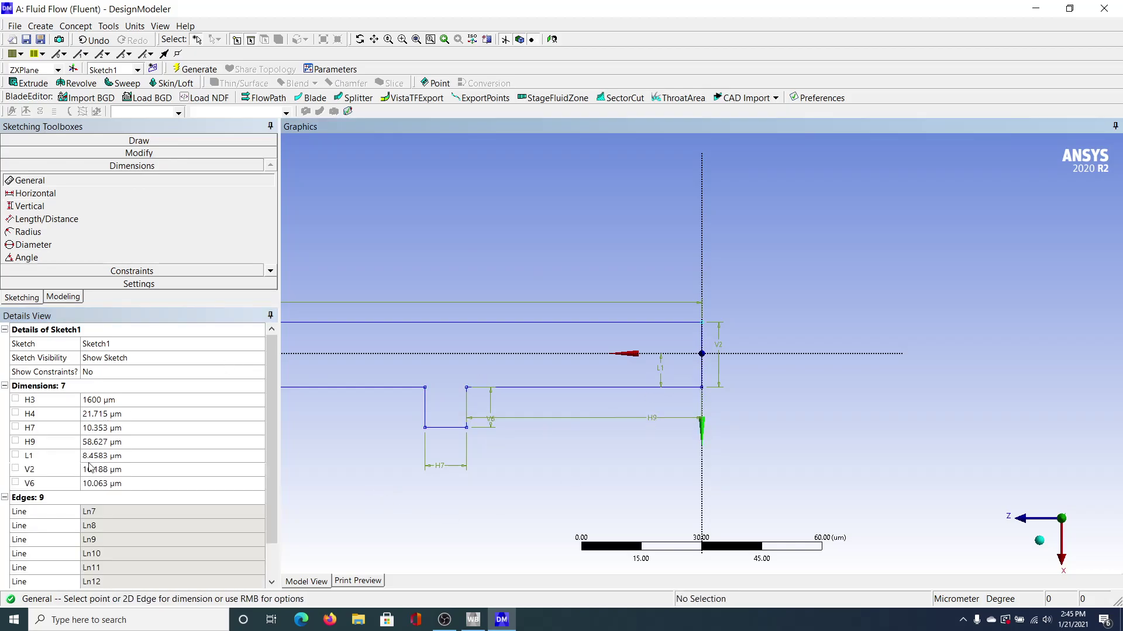
left_click(122, 442)
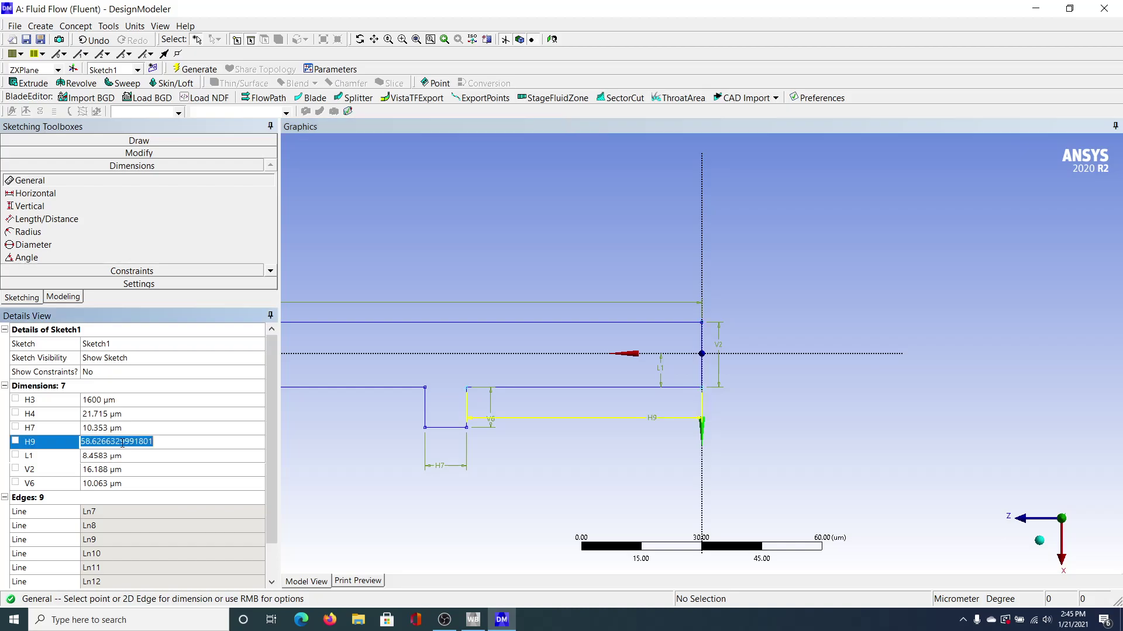
type("1600")
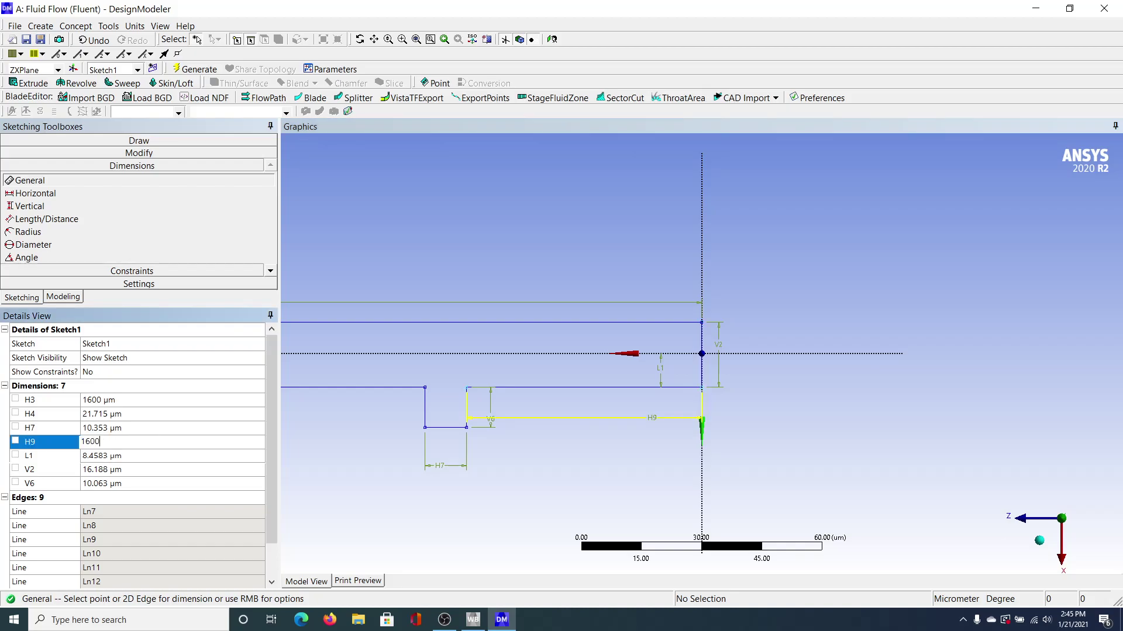
key("Return")
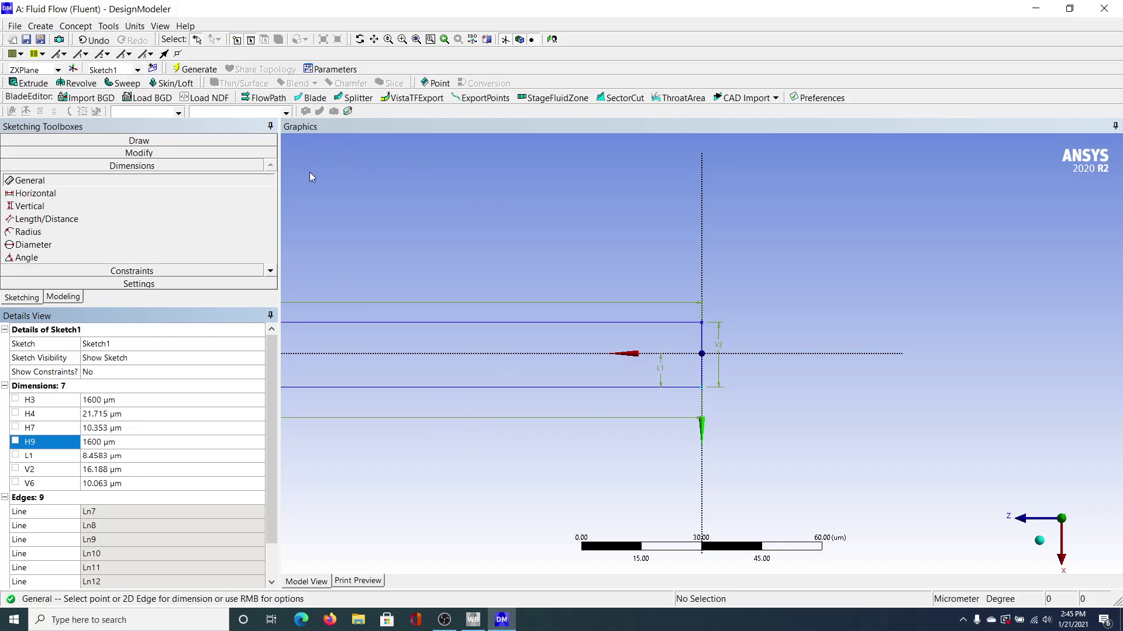
left_click(375, 41)
left_click_drag(392, 212, 711, 241)
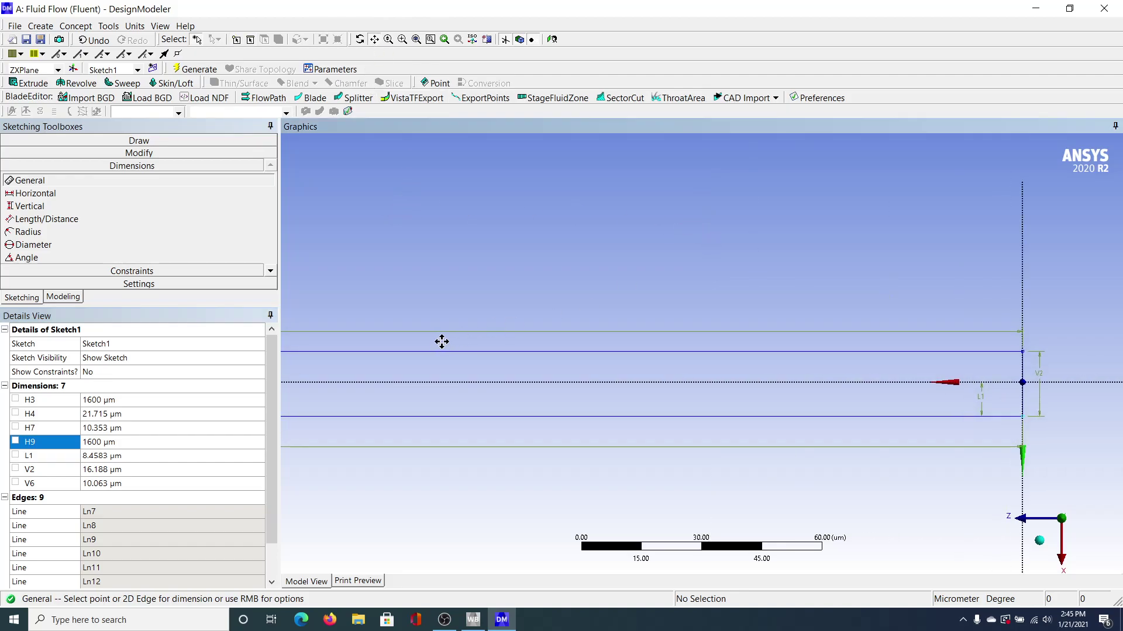
left_click_drag(441, 339, 791, 316)
left_click_drag(660, 364, 949, 491)
mouse_move(623, 456)
left_mouse_down()
mouse_move(854, 379)
mouse_move(583, 426)
left_mouse_up()
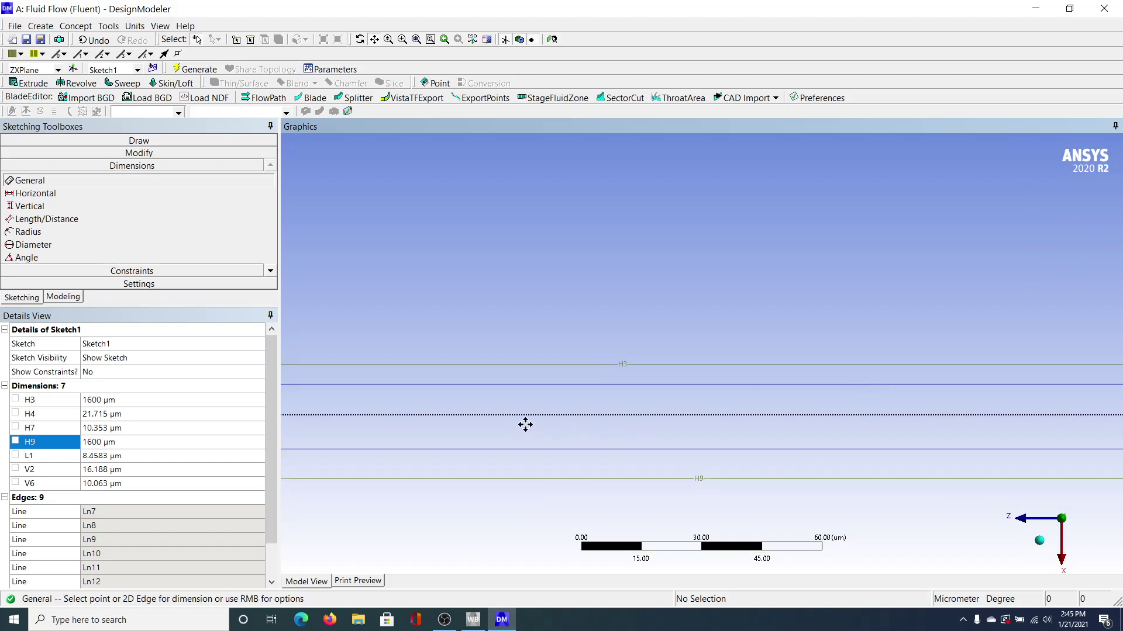
left_click_drag(487, 419, 787, 434)
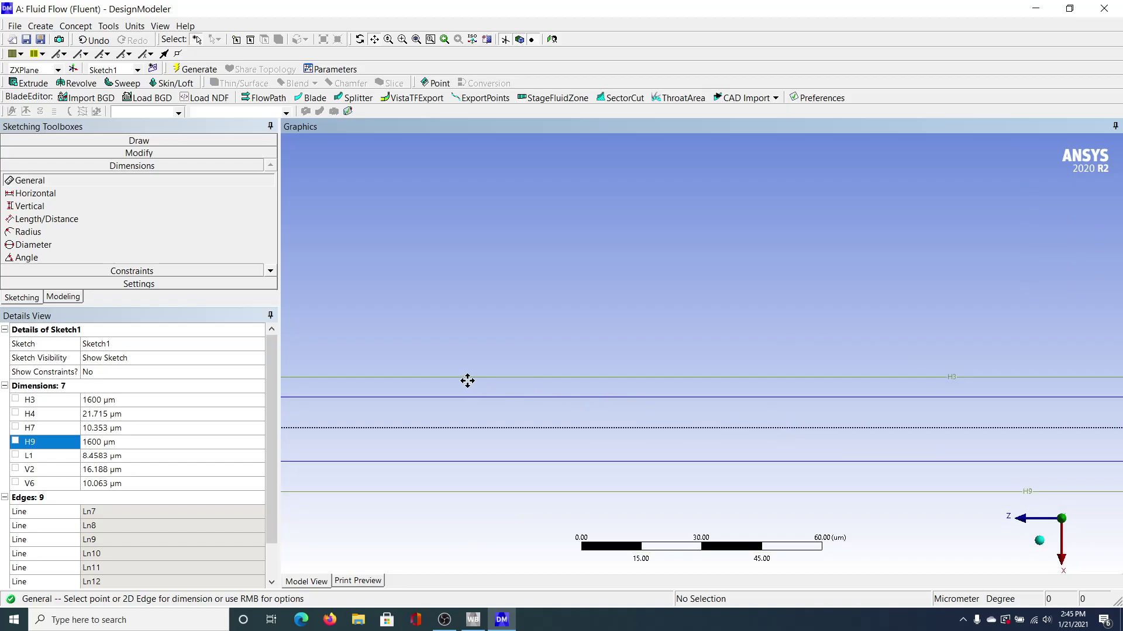
left_click_drag(470, 381, 734, 299)
scroll(727, 324, "down", 2)
scroll(727, 324, "down", 5)
scroll(726, 324, "down", 2)
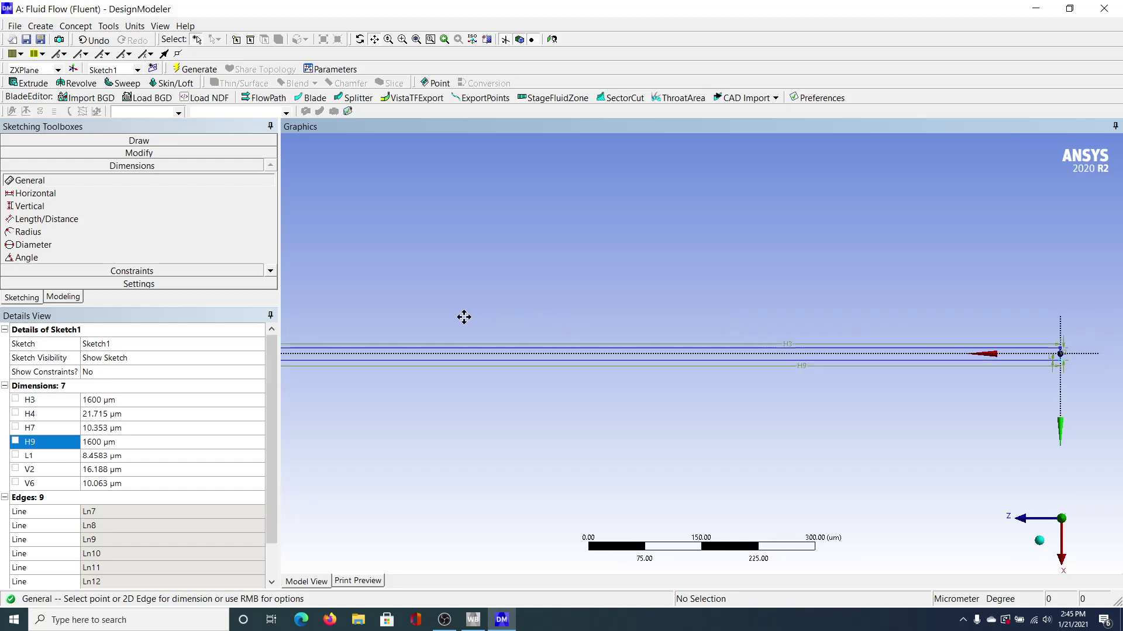
left_click_drag(464, 316, 679, 316)
left_click_drag(399, 319, 657, 316)
left_click_drag(441, 340, 632, 338)
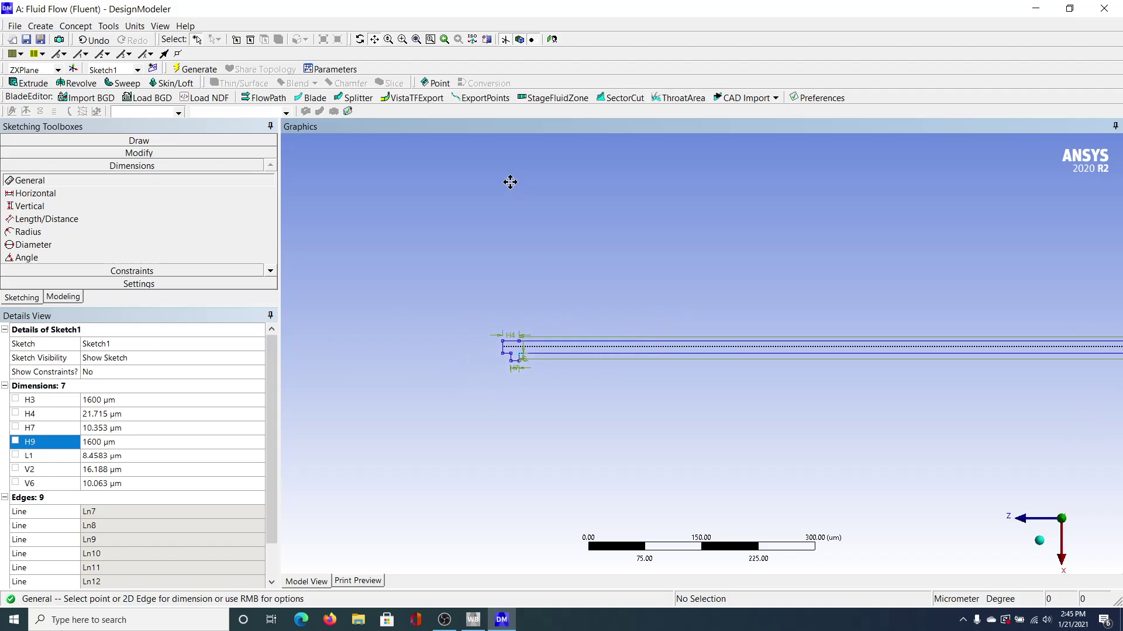
scroll(501, 337, "up", 2)
scroll(501, 337, "down", 1)
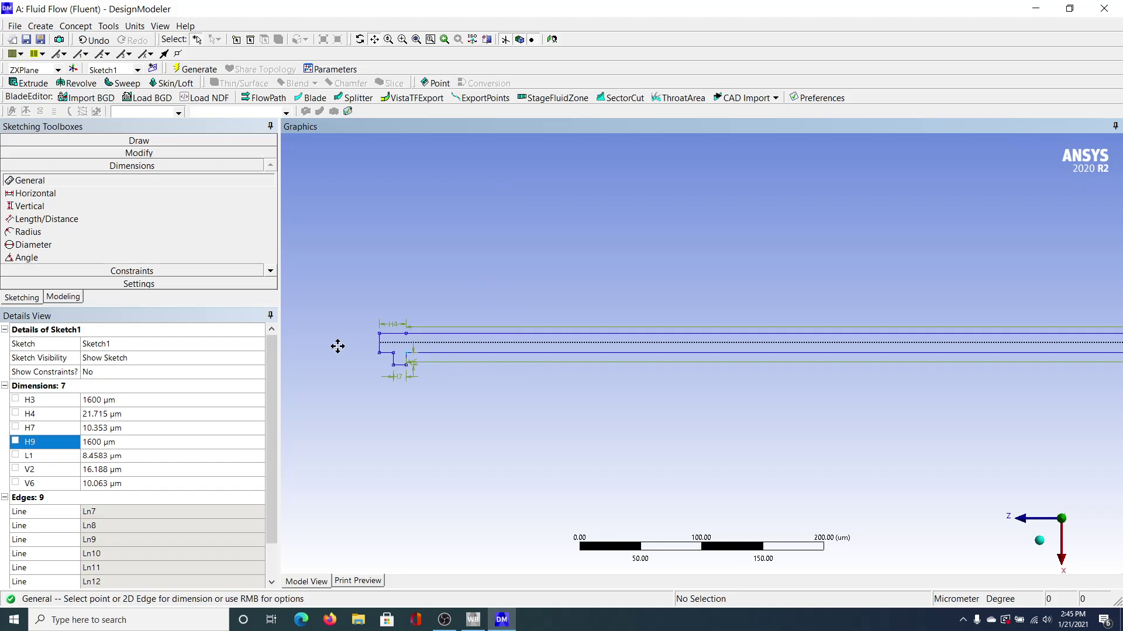
left_click_drag(336, 346, 511, 323)
scroll(513, 324, "up", 2)
scroll(513, 324, "up", 2)
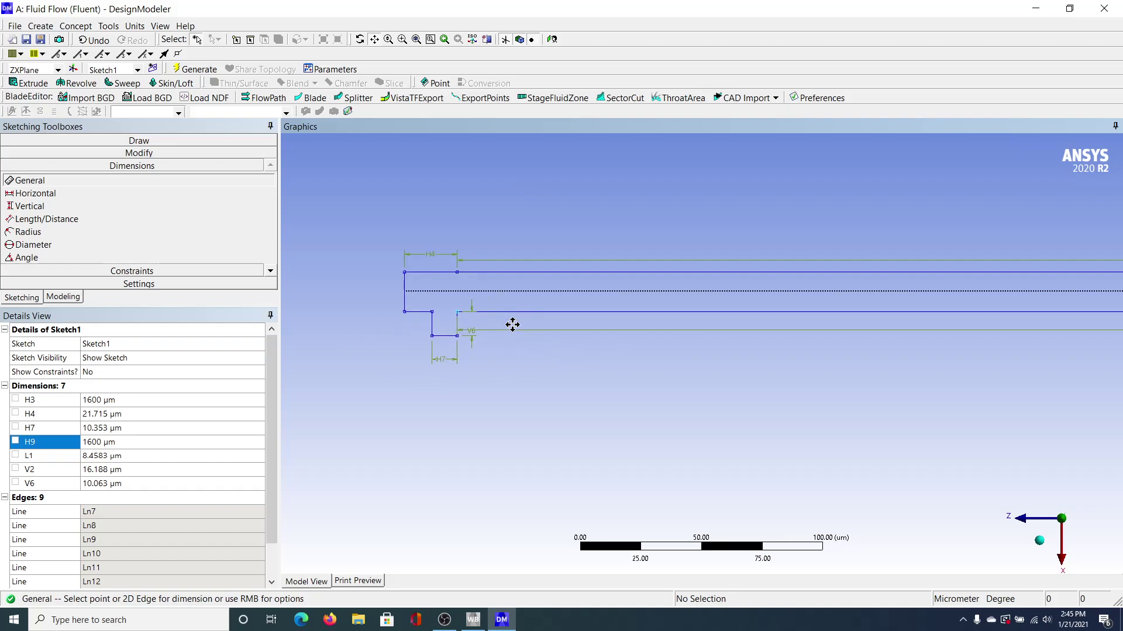
left_click(375, 40)
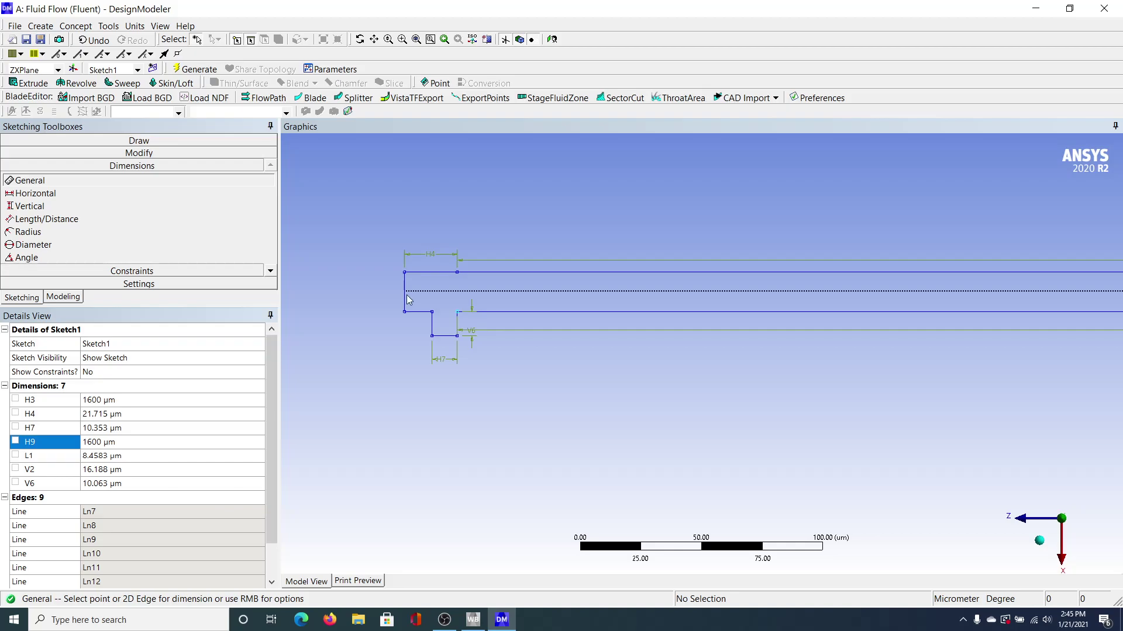
scroll(588, 274, "down", 3)
scroll(587, 274, "down", 3)
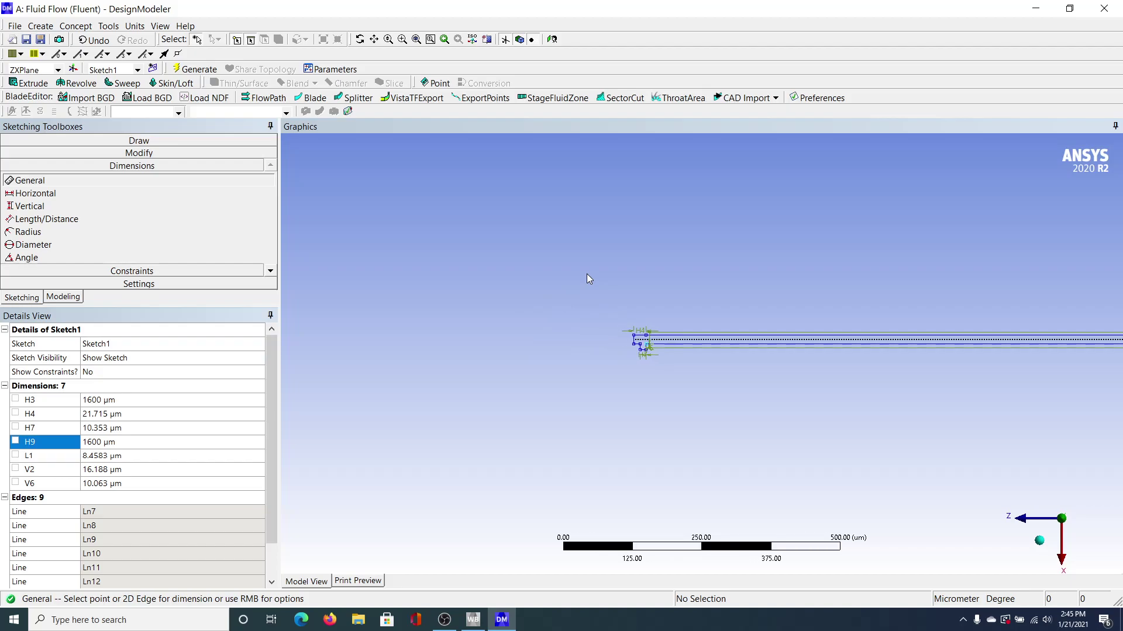
left_click(375, 39)
mouse_move(794, 331)
left_mouse_down()
mouse_move(446, 349)
mouse_move(427, 339)
left_mouse_up()
left_click_drag(867, 340, 558, 305)
scroll(771, 319, "up", 1)
scroll(770, 319, "up", 4)
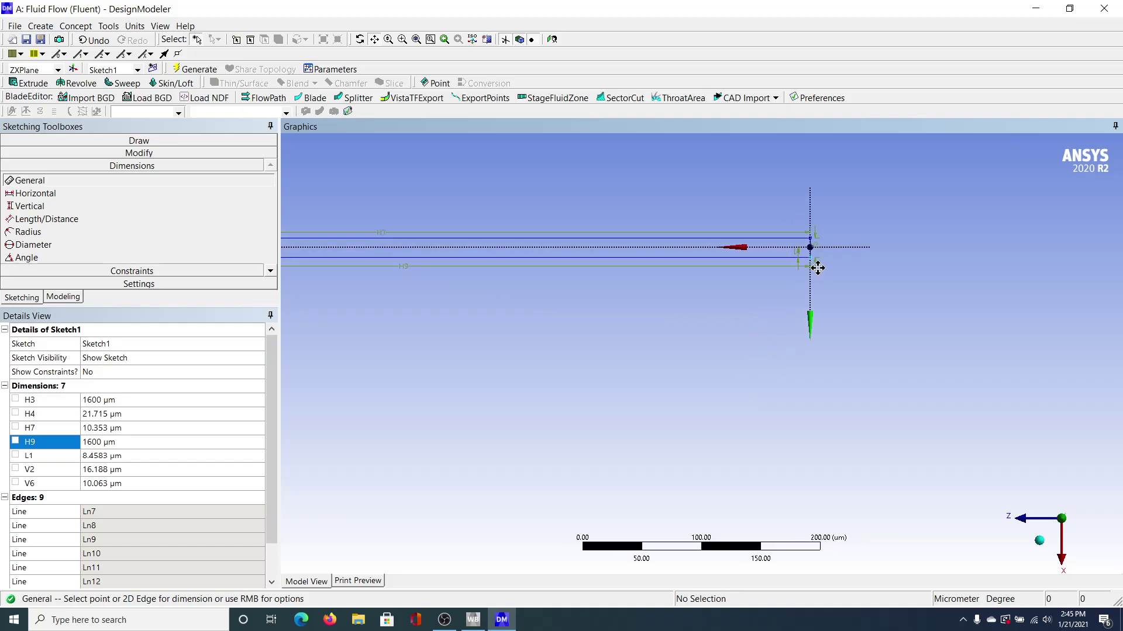
scroll(818, 268, "up", 1)
mouse_move(959, 228)
left_mouse_down()
mouse_move(919, 286)
mouse_move(842, 356)
left_mouse_up()
scroll(781, 308, "up", 1)
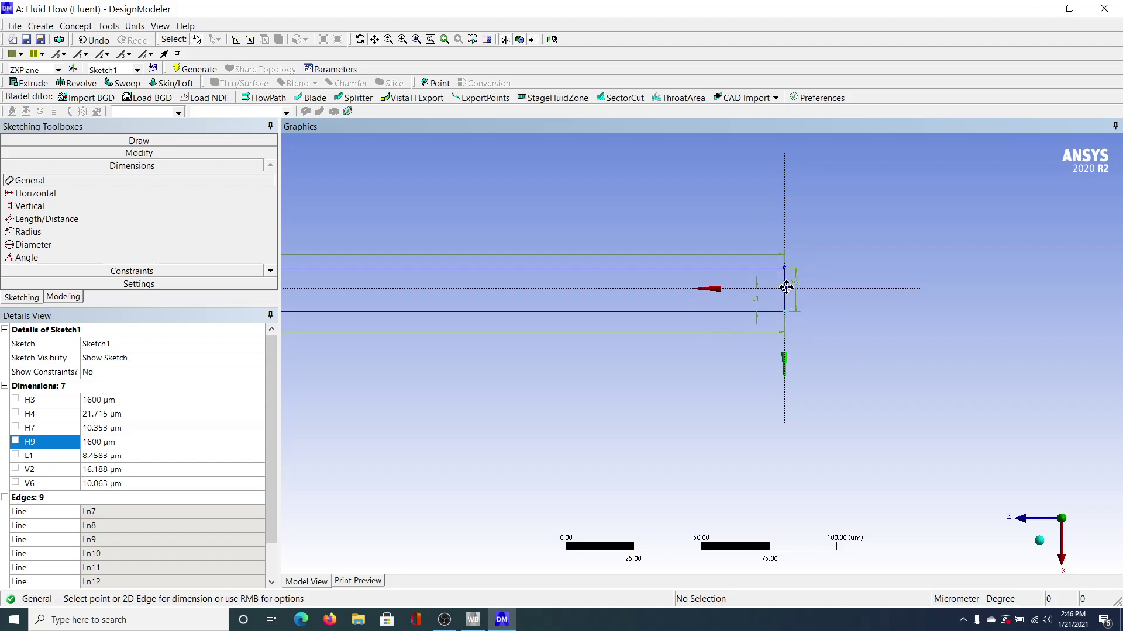
Change the right-end height V2 to 50 µm and the L1 offset to 25 µm
scroll(789, 283, "up", 1)
scroll(788, 283, "up", 1)
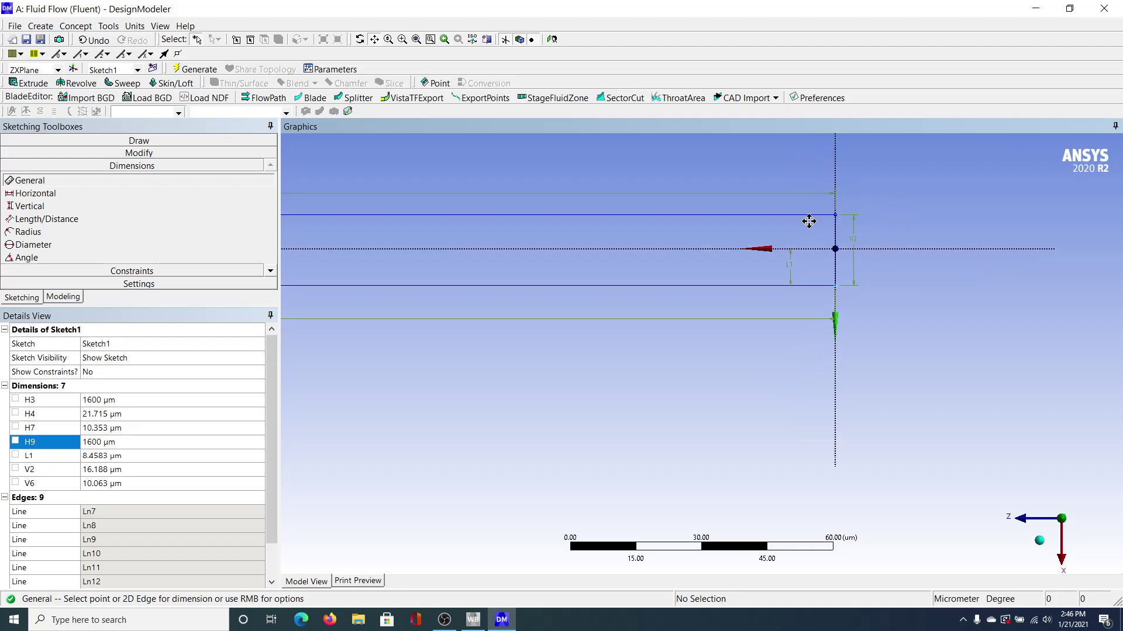
left_click(121, 470)
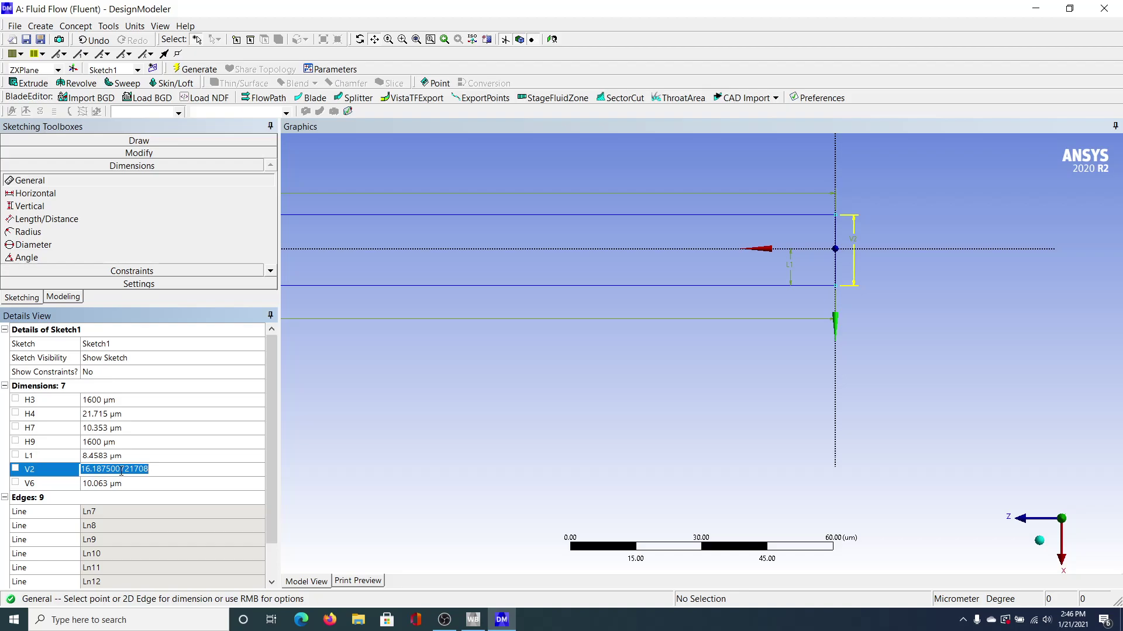
type("50")
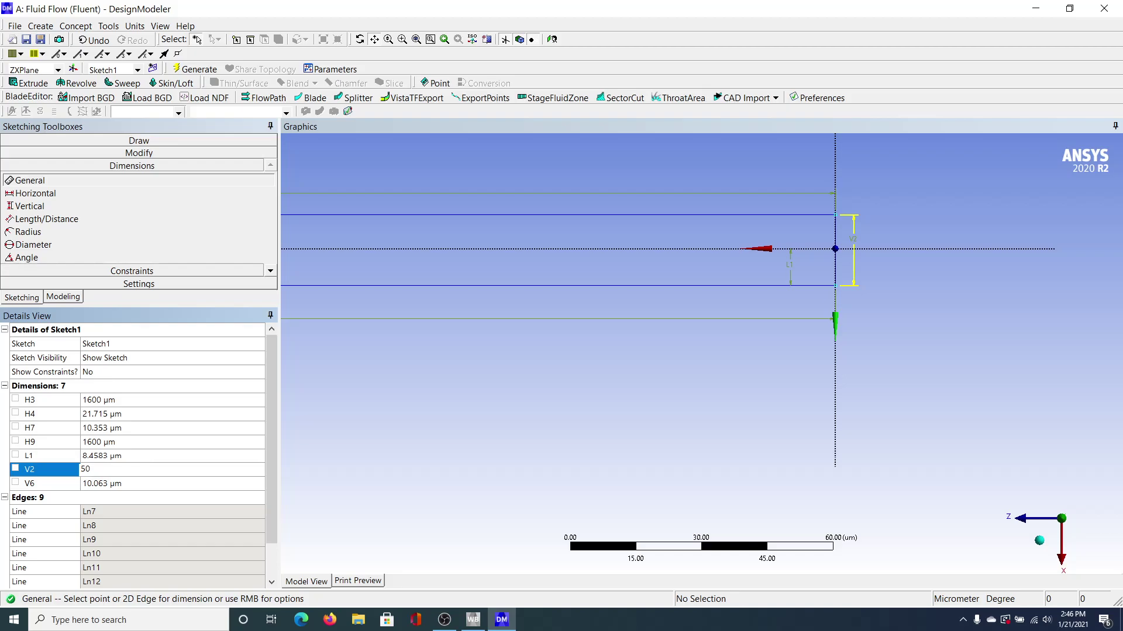
key("Return")
scroll(527, 396, "down", 3)
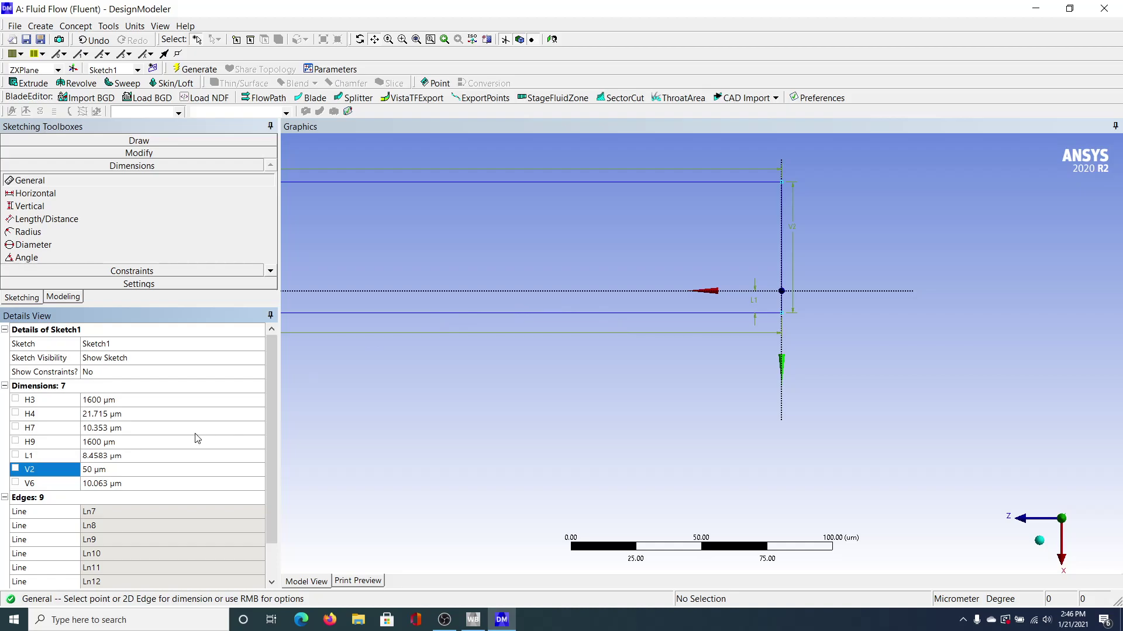
left_click(129, 457)
type("7")
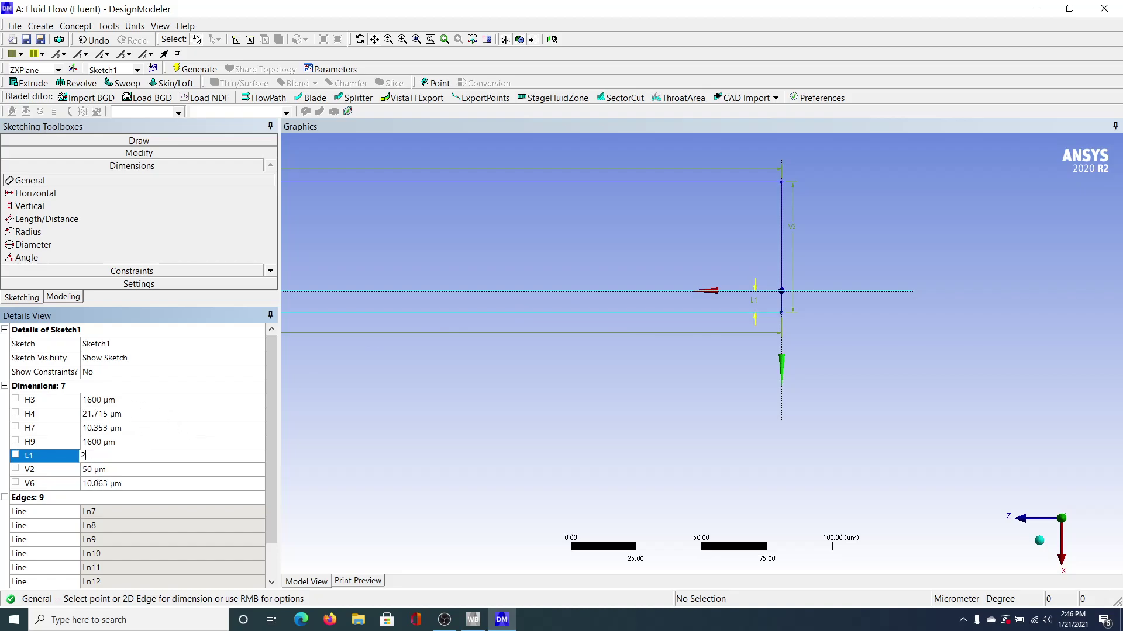
key("Return")
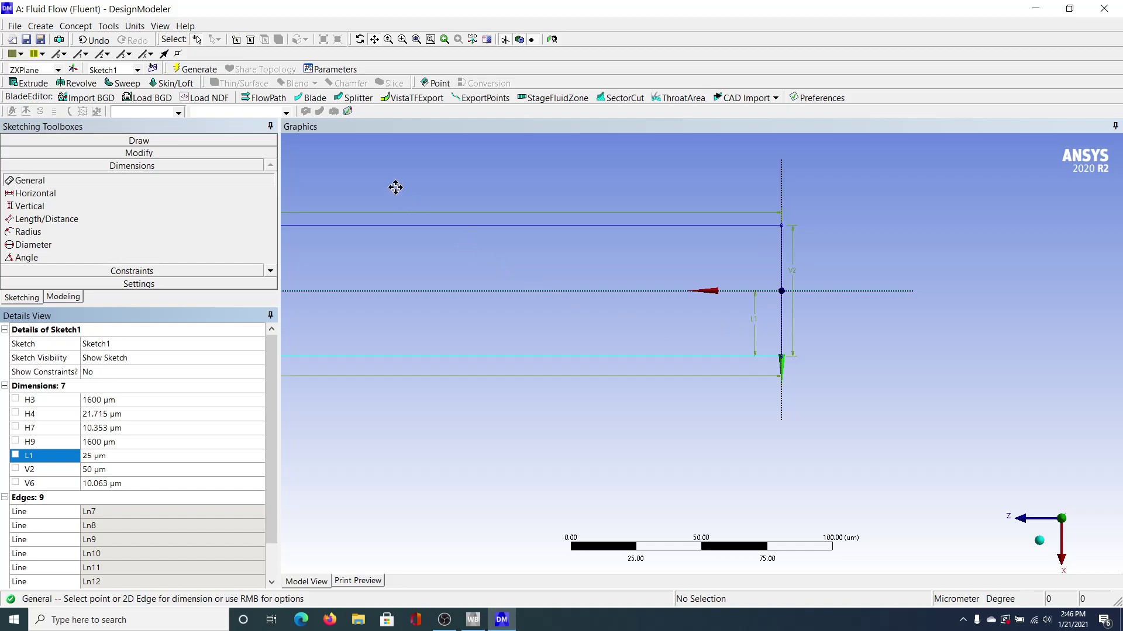
Pan and zoom around the channel sketch to review its outline
left_click_drag(396, 188, 750, 191)
scroll(750, 191, "down", 3)
scroll(750, 191, "down", 5)
scroll(750, 191, "down", 2)
left_click_drag(543, 253, 829, 232)
mouse_move(609, 258)
left_mouse_down()
mouse_move(847, 265)
mouse_move(602, 273)
left_mouse_up()
left_click_drag(686, 267, 709, 261)
left_click_drag(480, 266, 672, 253)
scroll(555, 293, "up", 2)
scroll(556, 292, "up", 2)
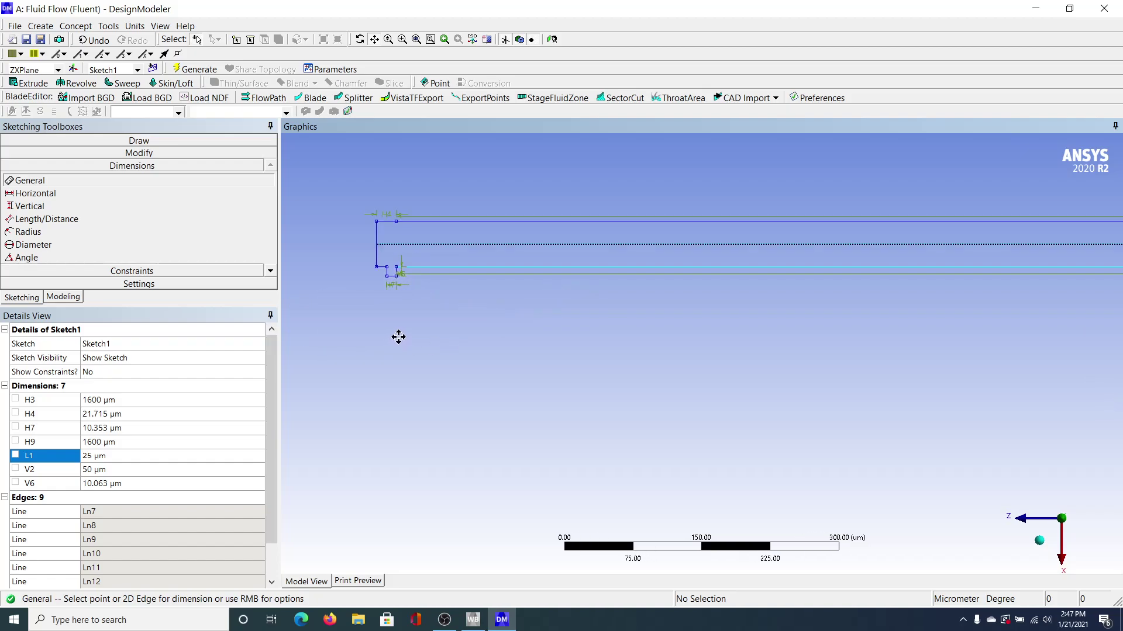
left_click_drag(445, 355, 595, 415)
scroll(595, 414, "up", 2)
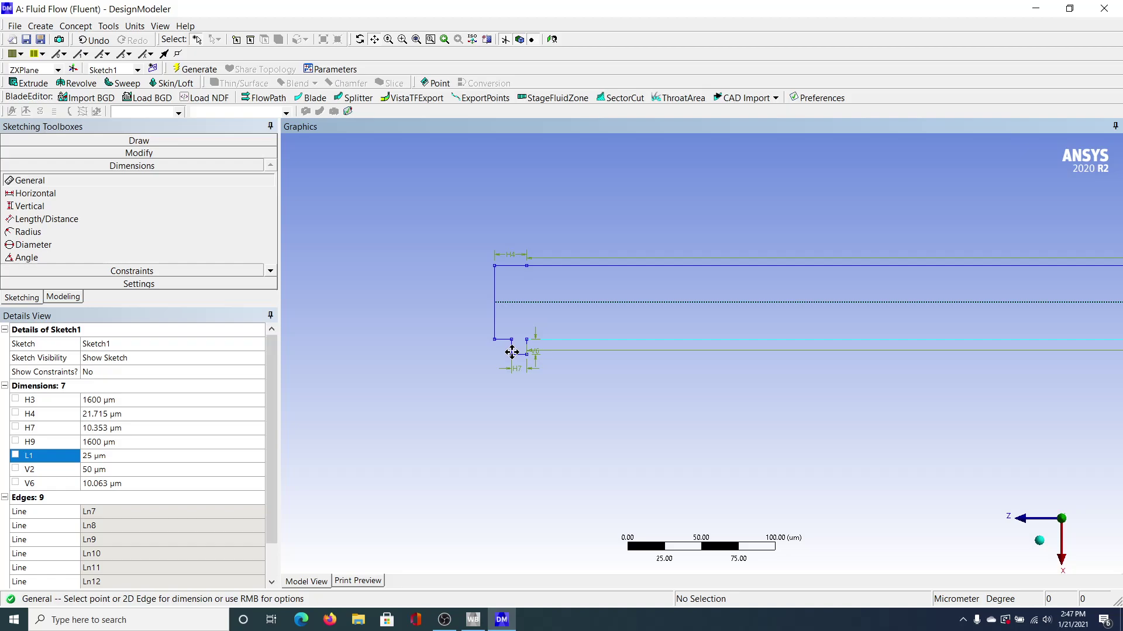
Resume the screen recording and bring DesignModeler's tree outline back into view
left_click(444, 620)
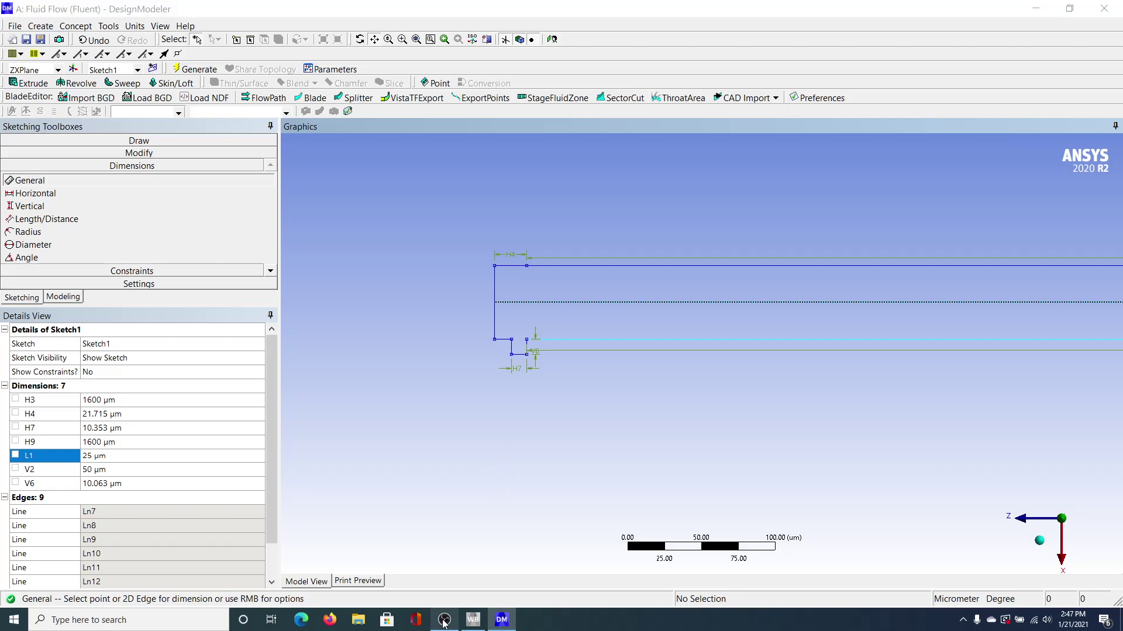
left_click(787, 380)
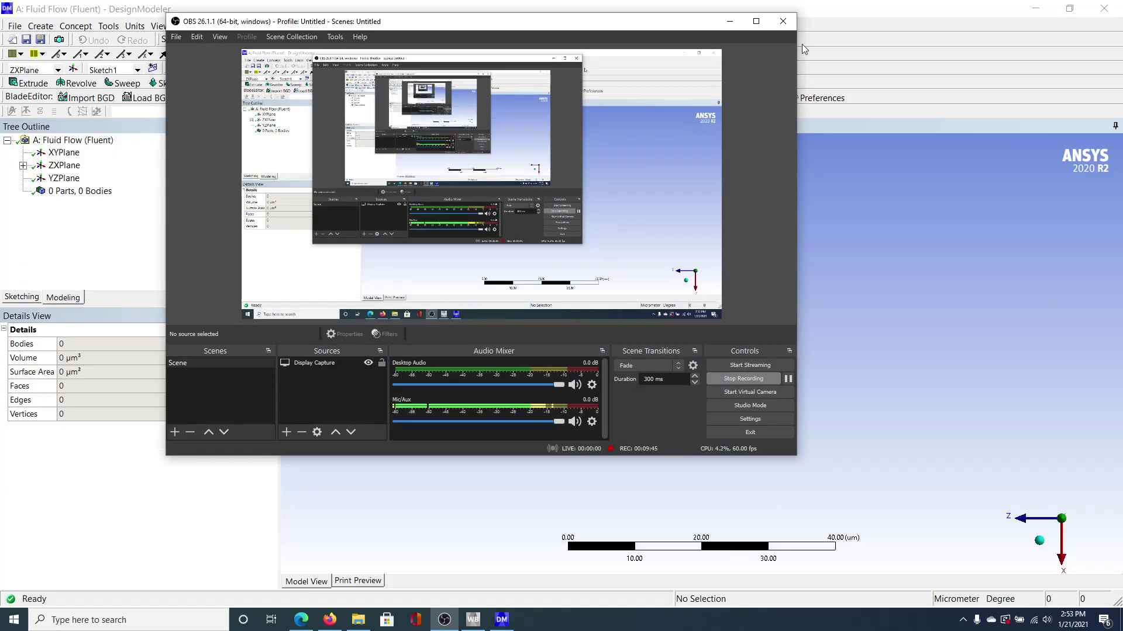
left_click(727, 21)
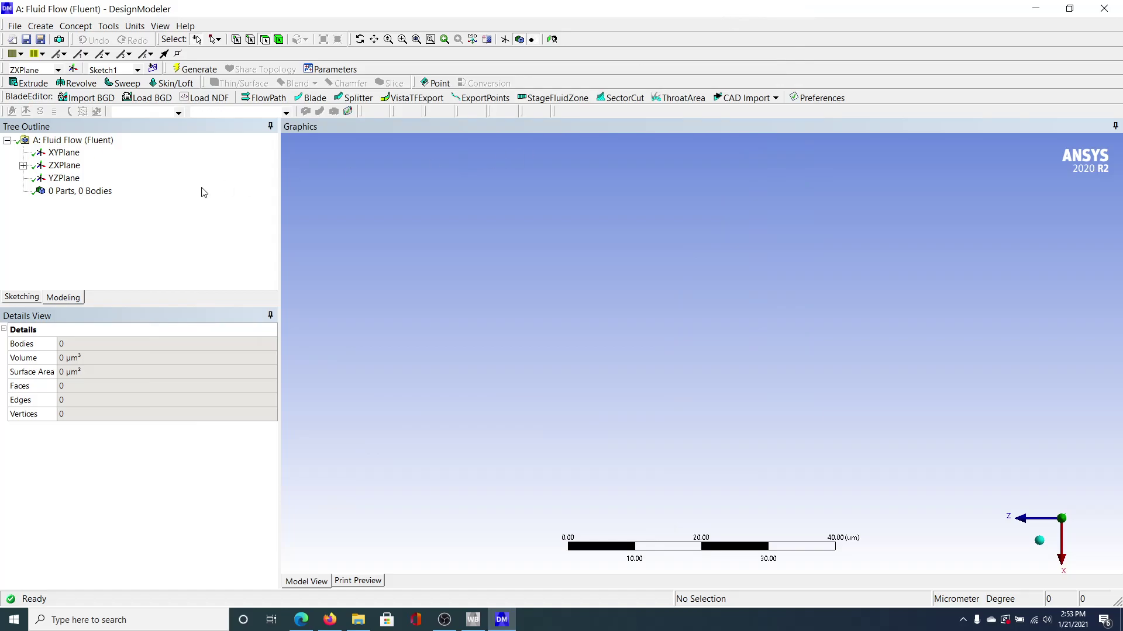
Select ZXPlane in the tree so it lists Sketch1
scroll(501, 456, "down", 5)
scroll(502, 452, "down", 4)
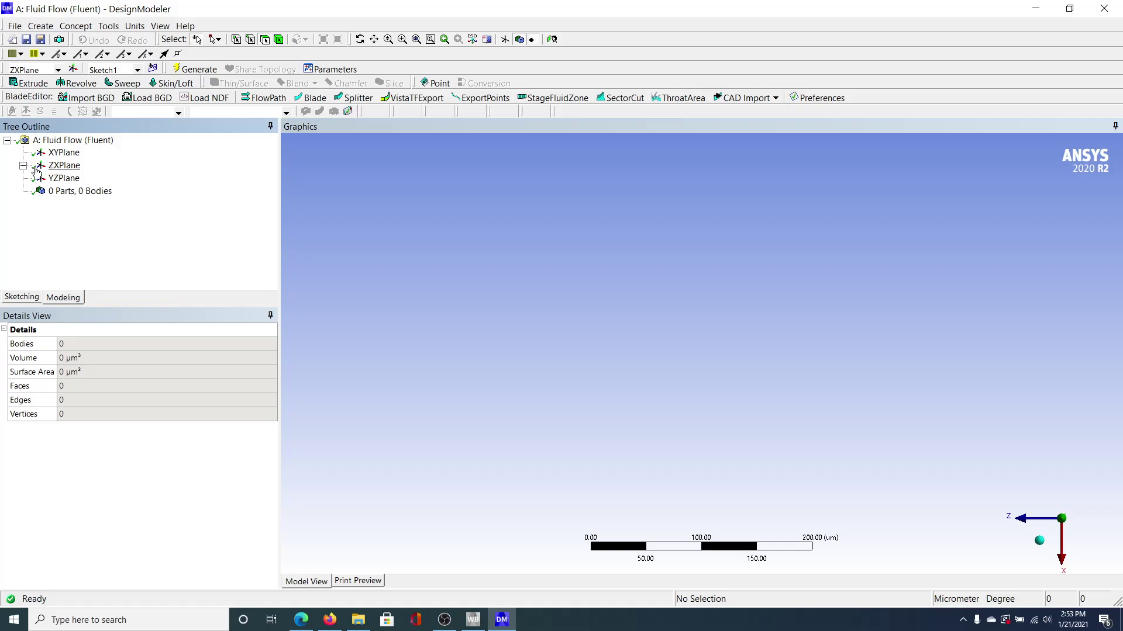
left_click(52, 167)
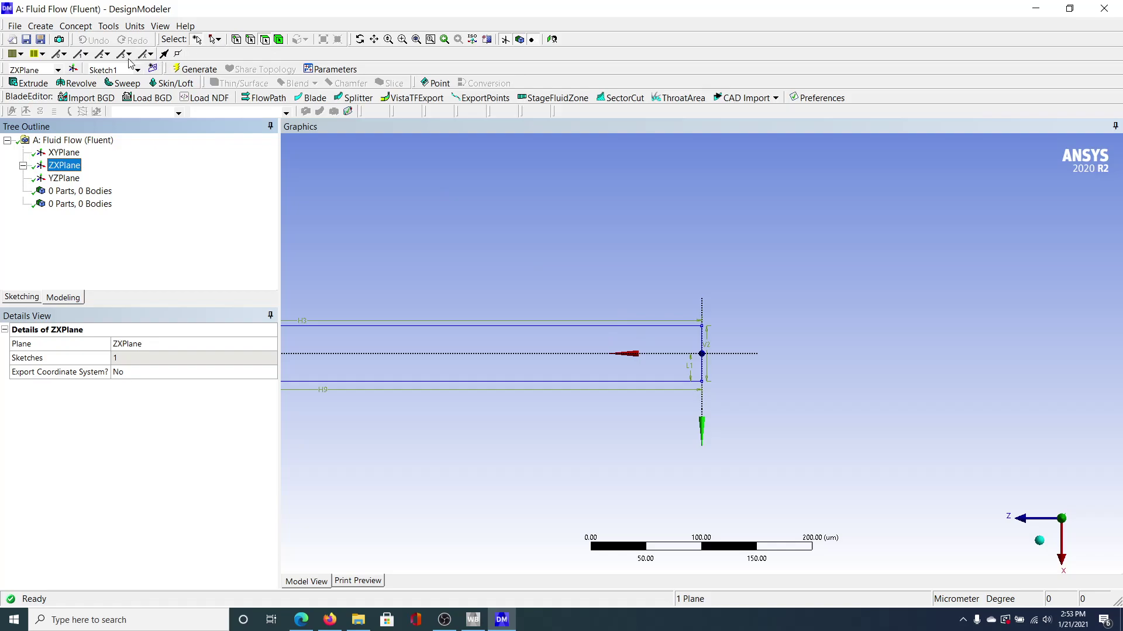
Pan and zoom until the stepped left end of the sketch fills the view
left_click(374, 39)
scroll(530, 334, "down", 5)
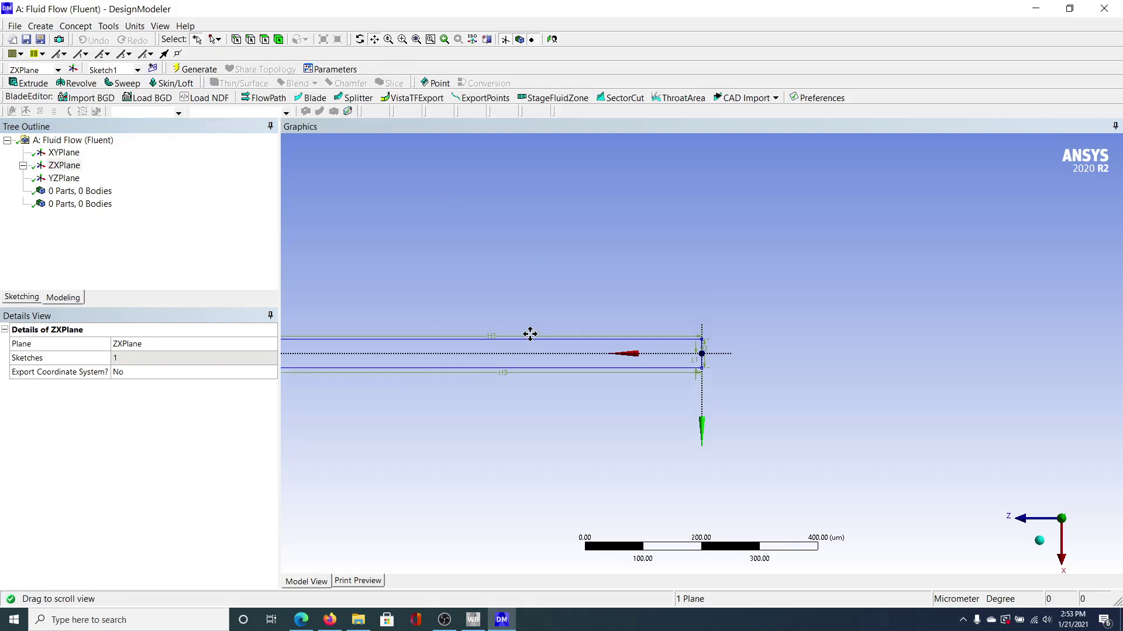
left_click_drag(447, 310, 734, 293)
left_click_drag(534, 308, 816, 309)
left_click_drag(538, 340, 742, 328)
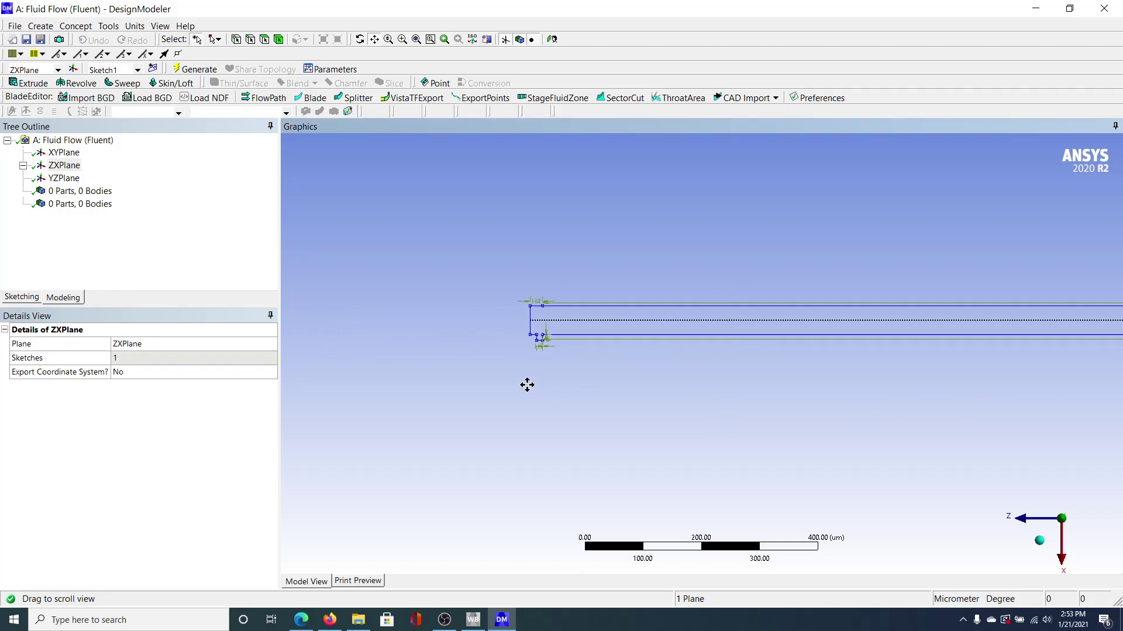
scroll(527, 385, "up", 5)
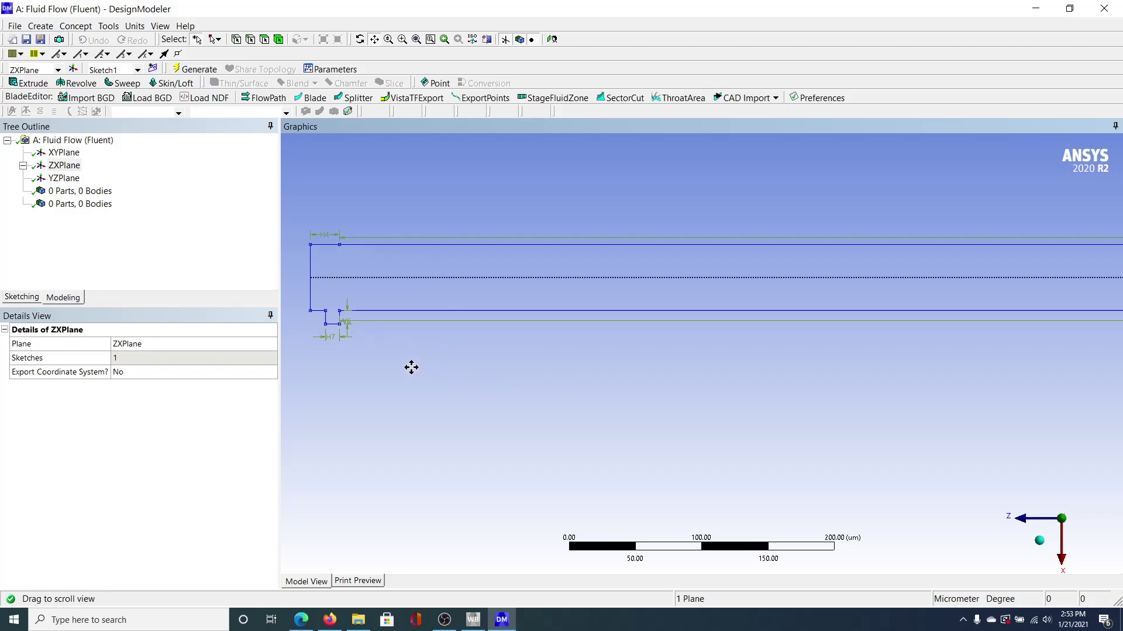
left_click_drag(411, 367, 609, 358)
scroll(526, 342, "up", 3)
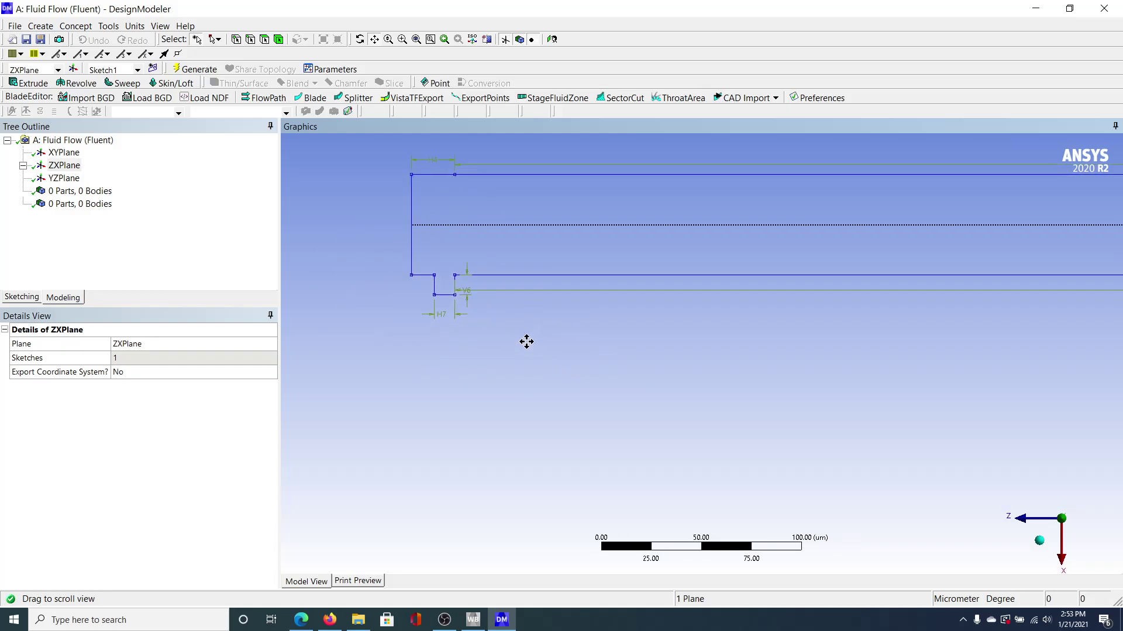
left_click_drag(511, 346, 608, 382)
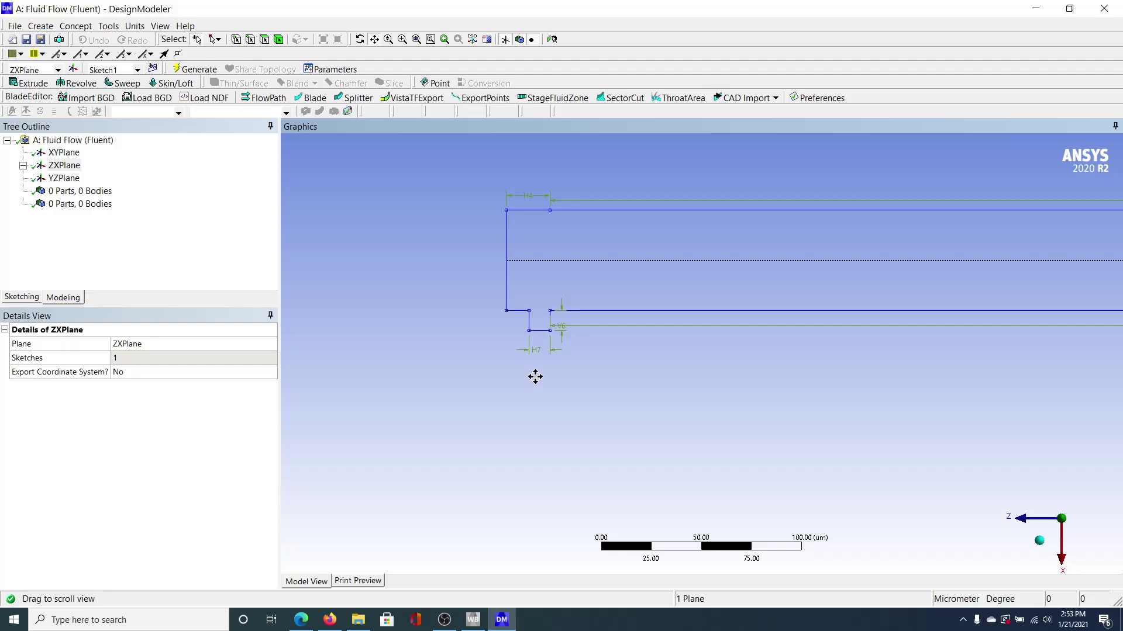
scroll(538, 374, "up", 2)
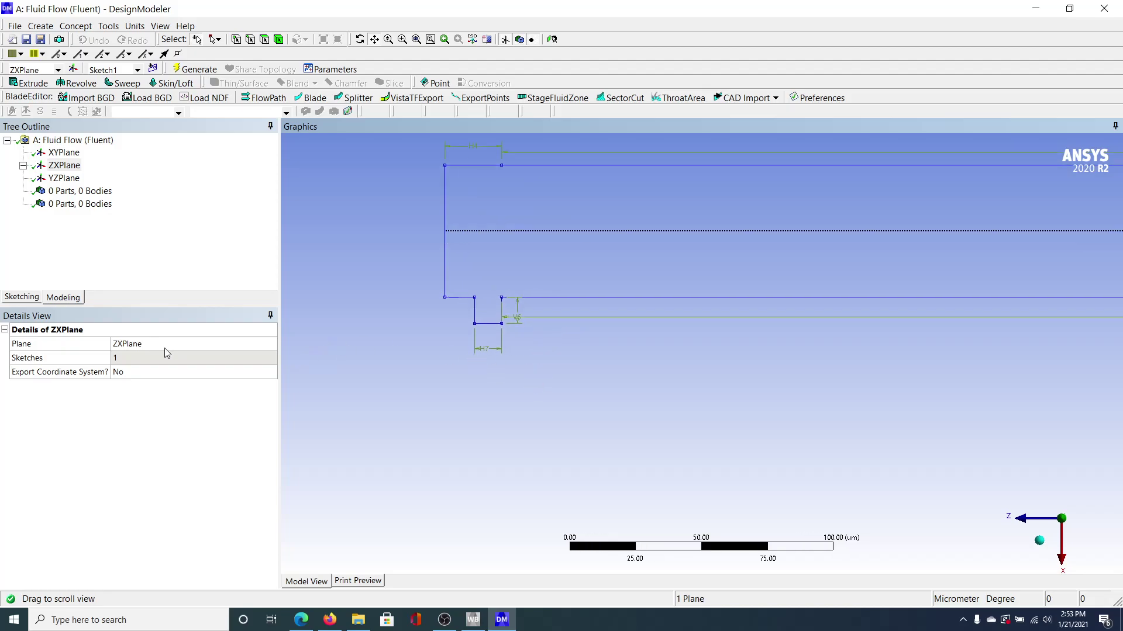
Show Sketch1's dimensions, try H7 at 50 µm, then undo it back to 10.353 µm
left_click(21, 297)
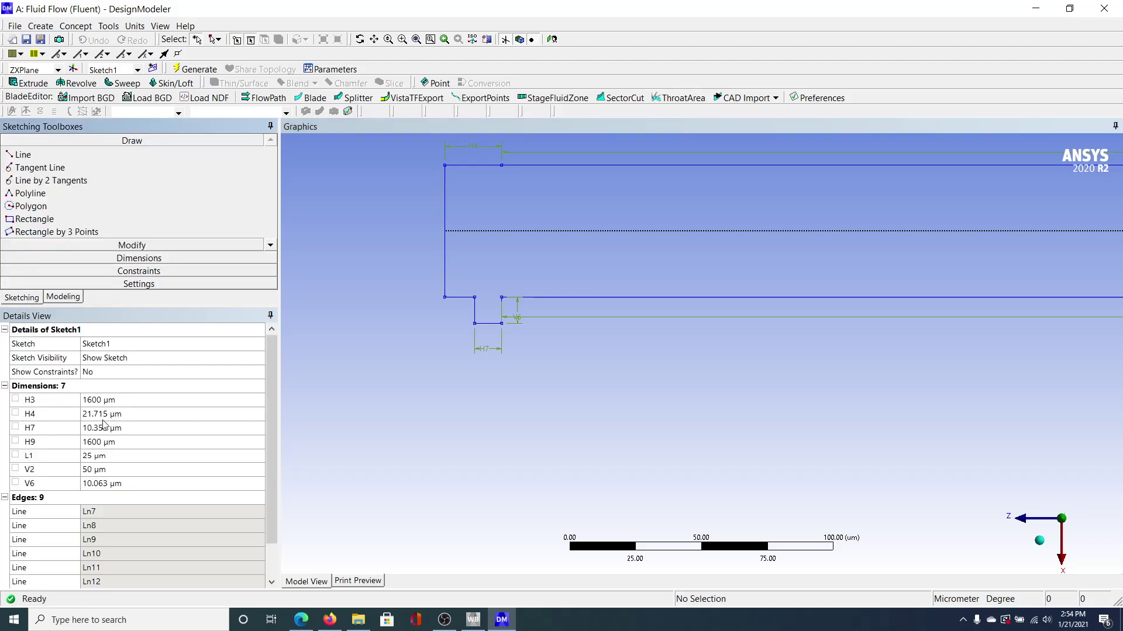
left_click(107, 428)
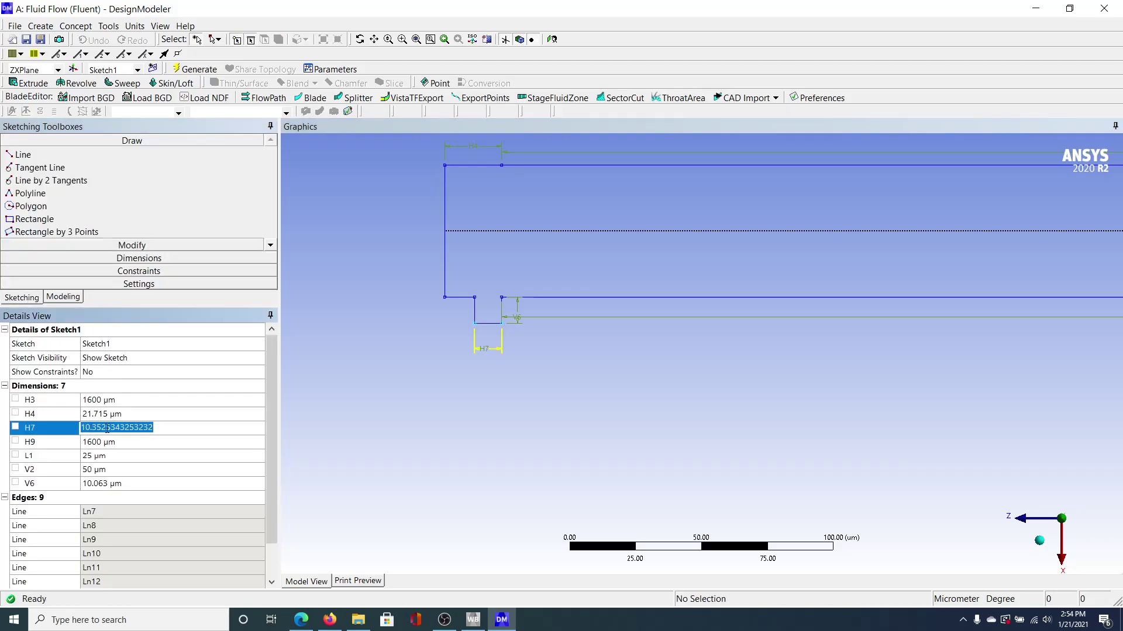
type("50")
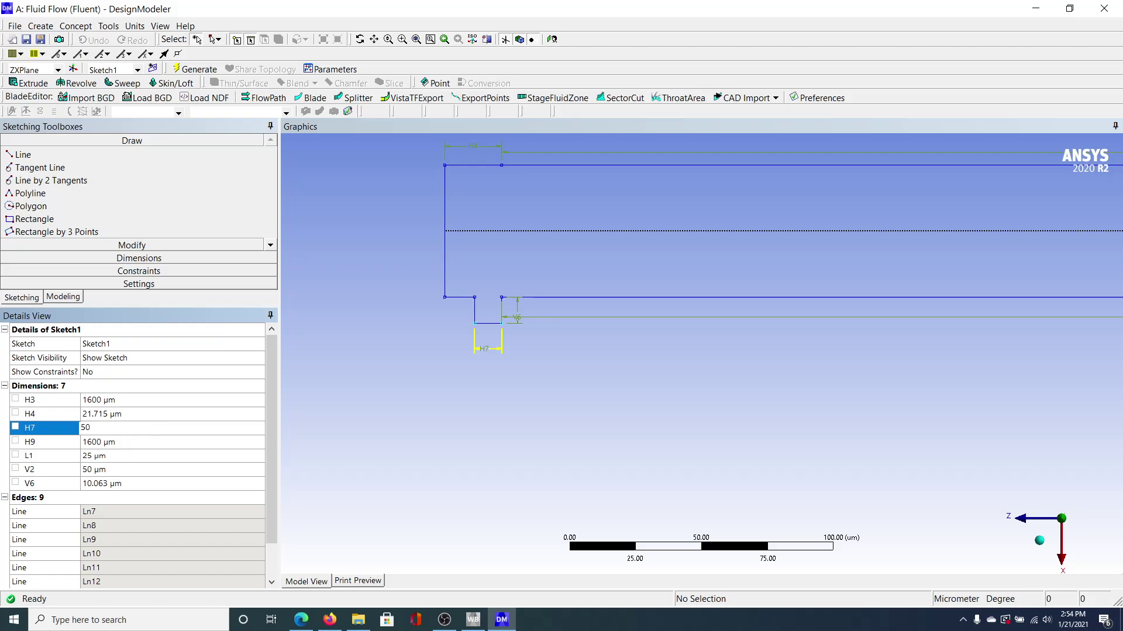
key("Return")
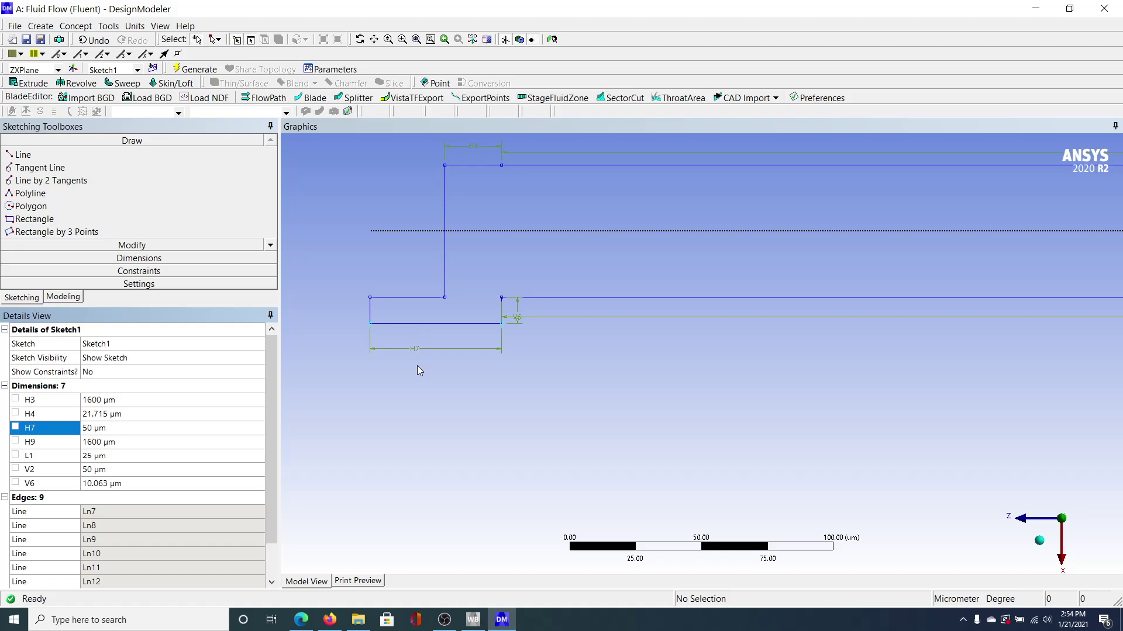
scroll(419, 370, "down", 2)
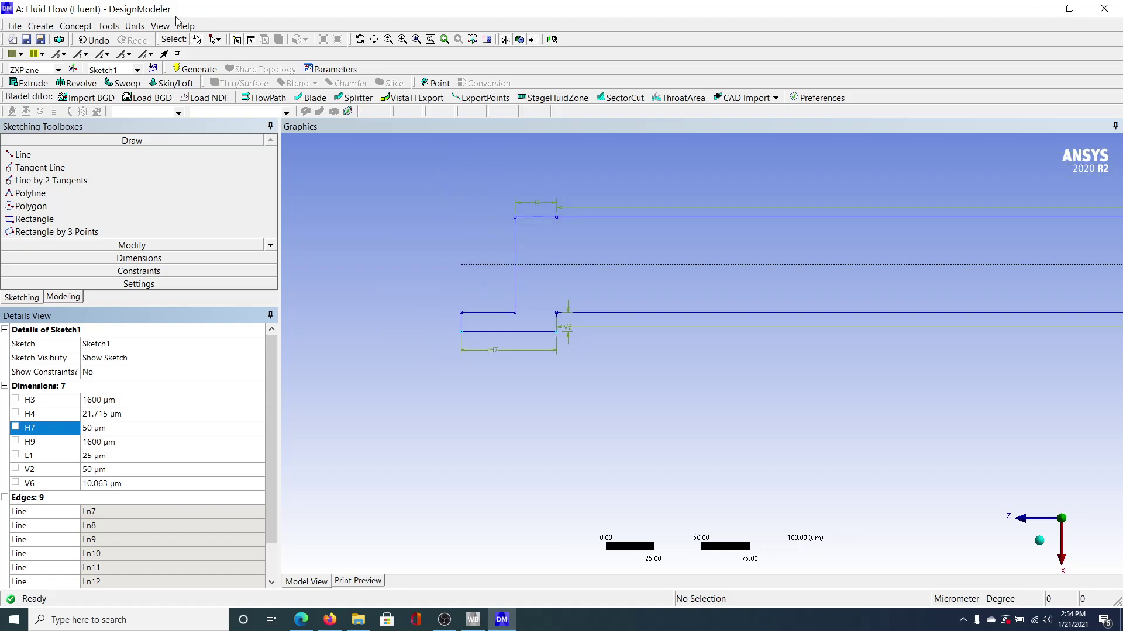
left_click(96, 41)
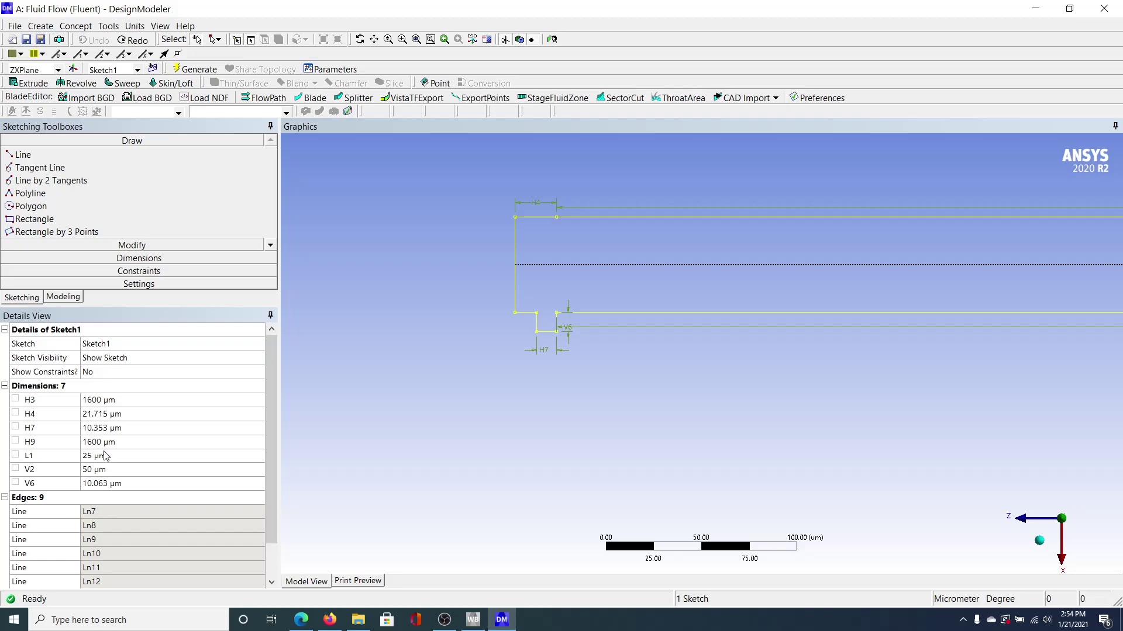
Change the top-left edge dimension H4 from 21.715 µm to 250 µm
left_click(117, 414)
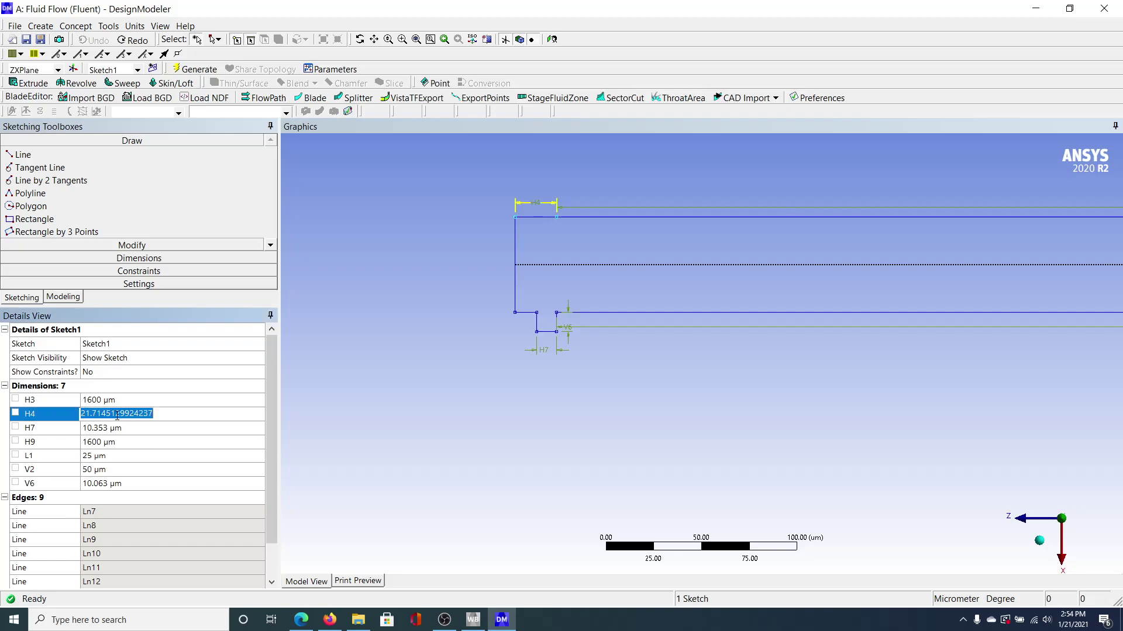
type("250")
key("Return")
left_click(549, 228)
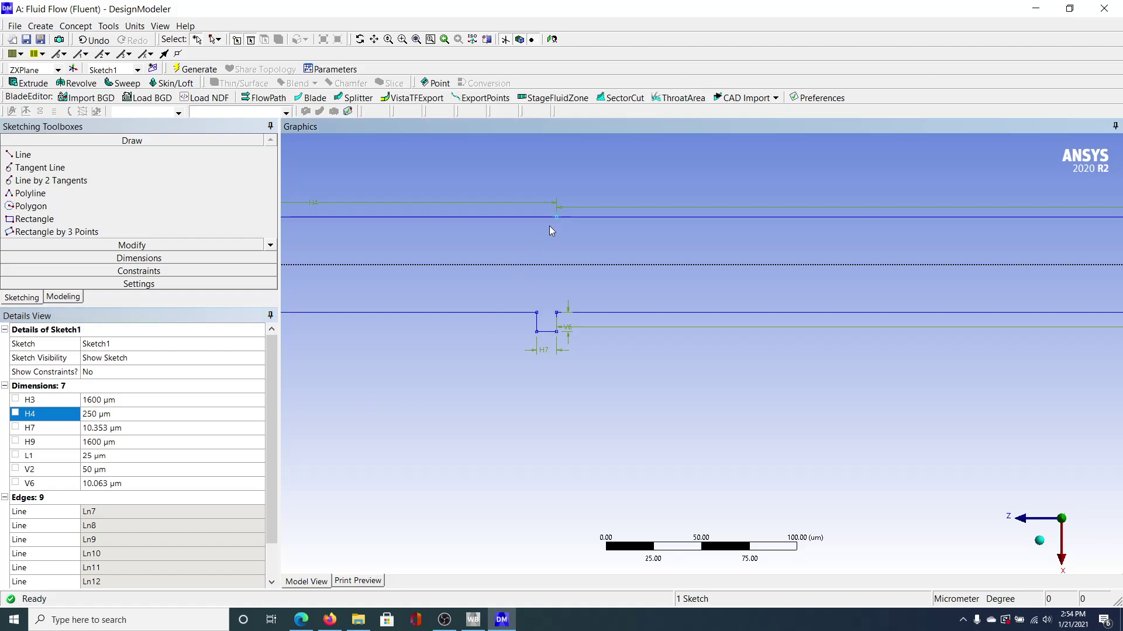
scroll(549, 228, "down", 2)
scroll(549, 226, "down", 1)
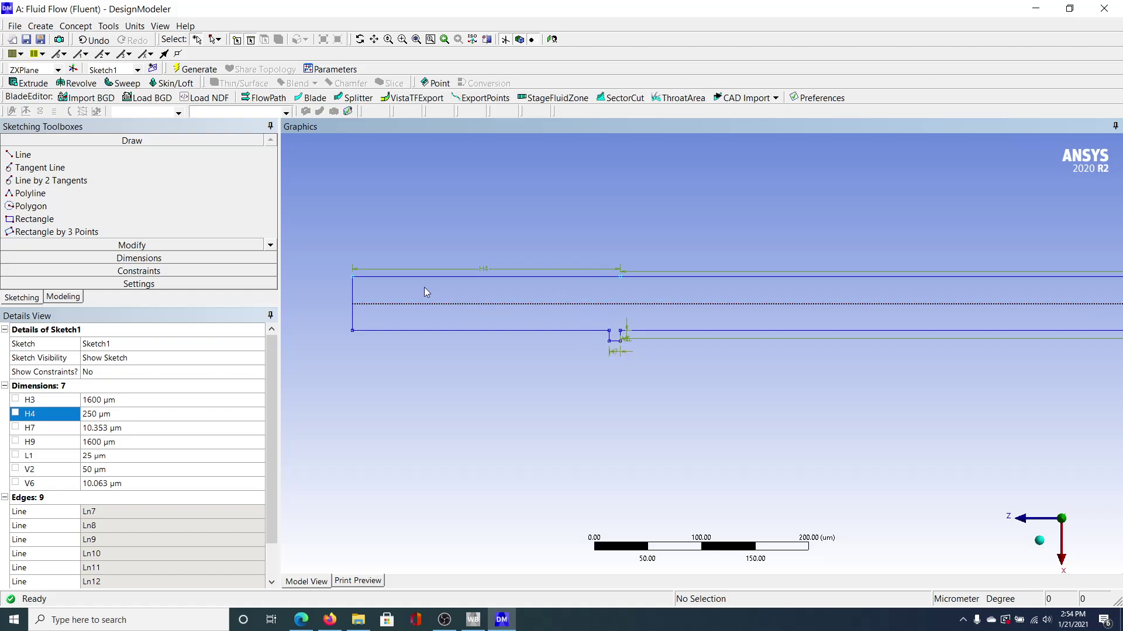
scroll(408, 358, "up", 1)
scroll(408, 358, "down", 2)
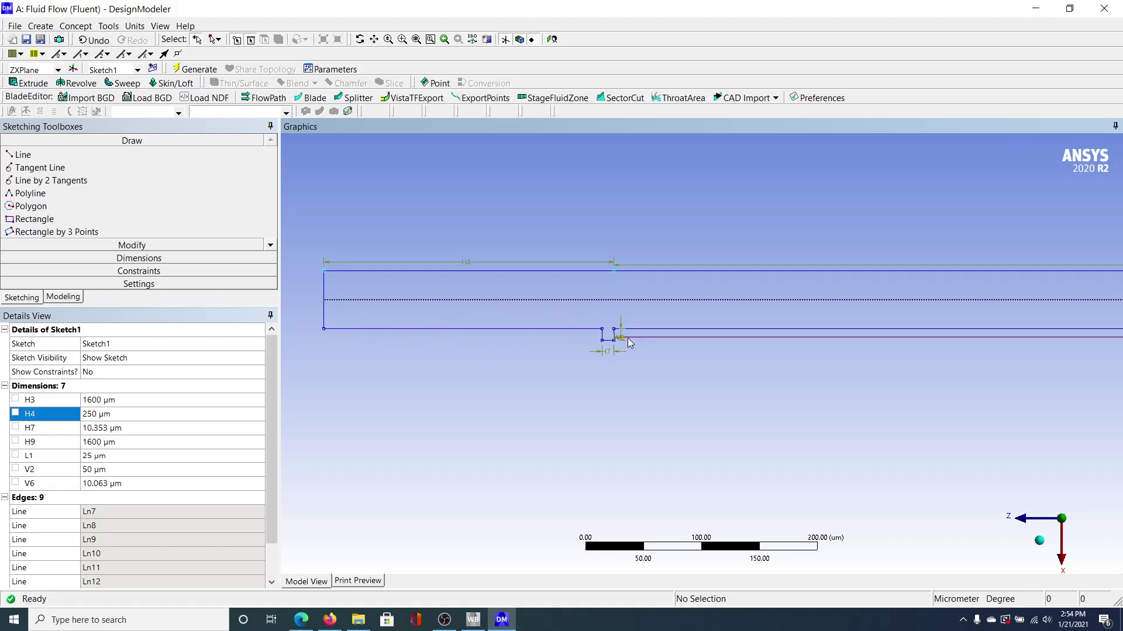
scroll(627, 343, "up", 4)
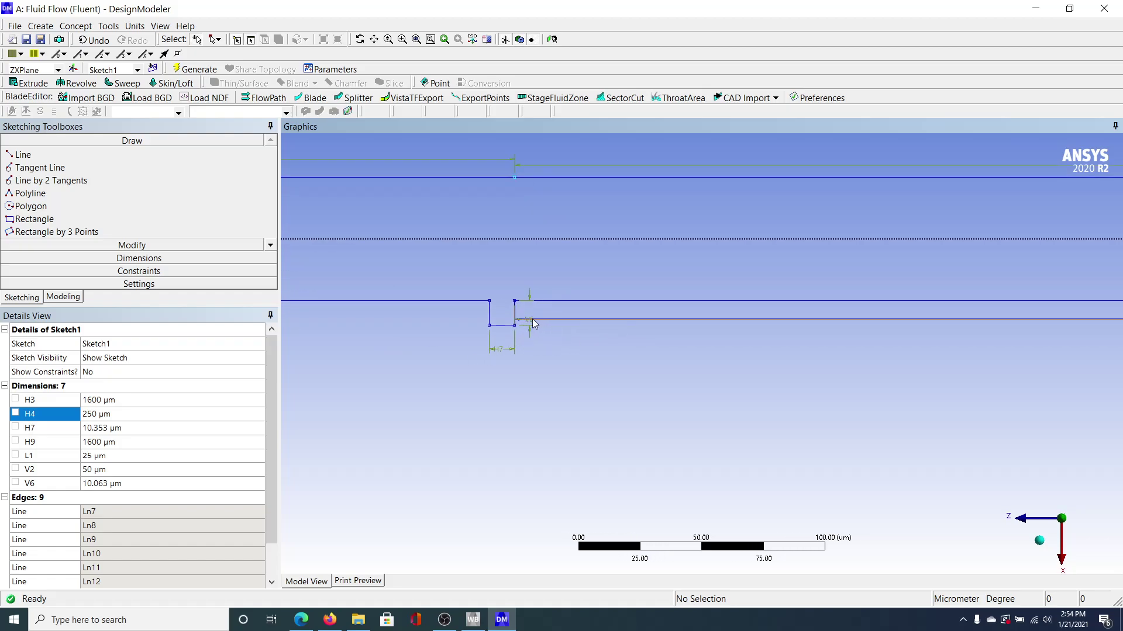
Set the notch depth V6 to 125 µm and its width H7 to 50 µm
left_click(107, 484)
type("125")
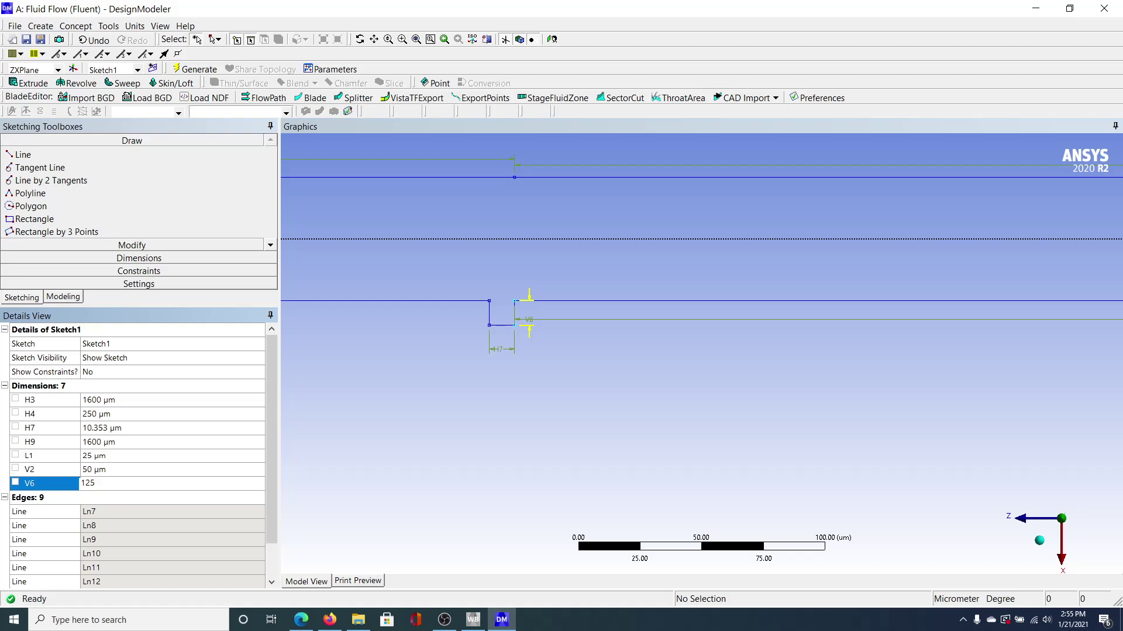
key("Return")
scroll(469, 444, "down", 4)
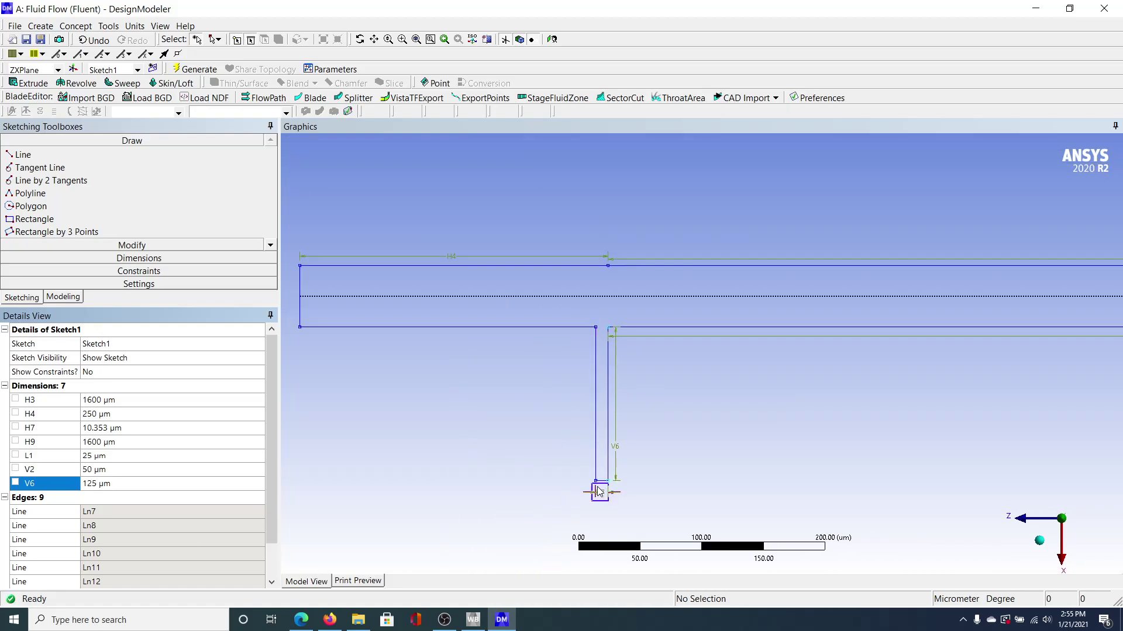
left_click(113, 428)
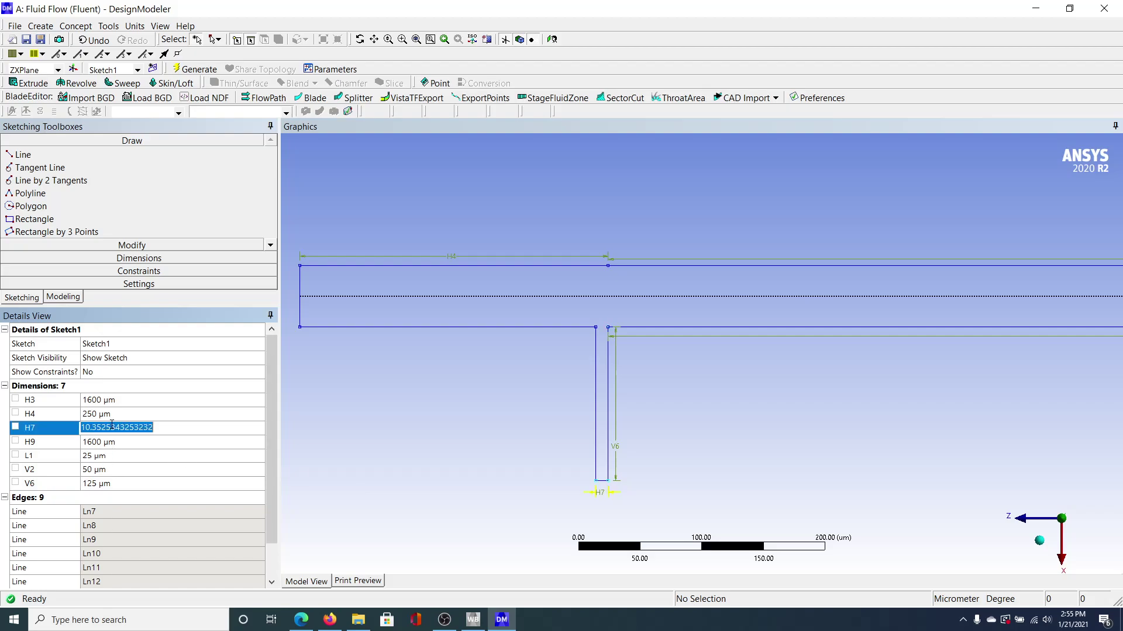
type("50")
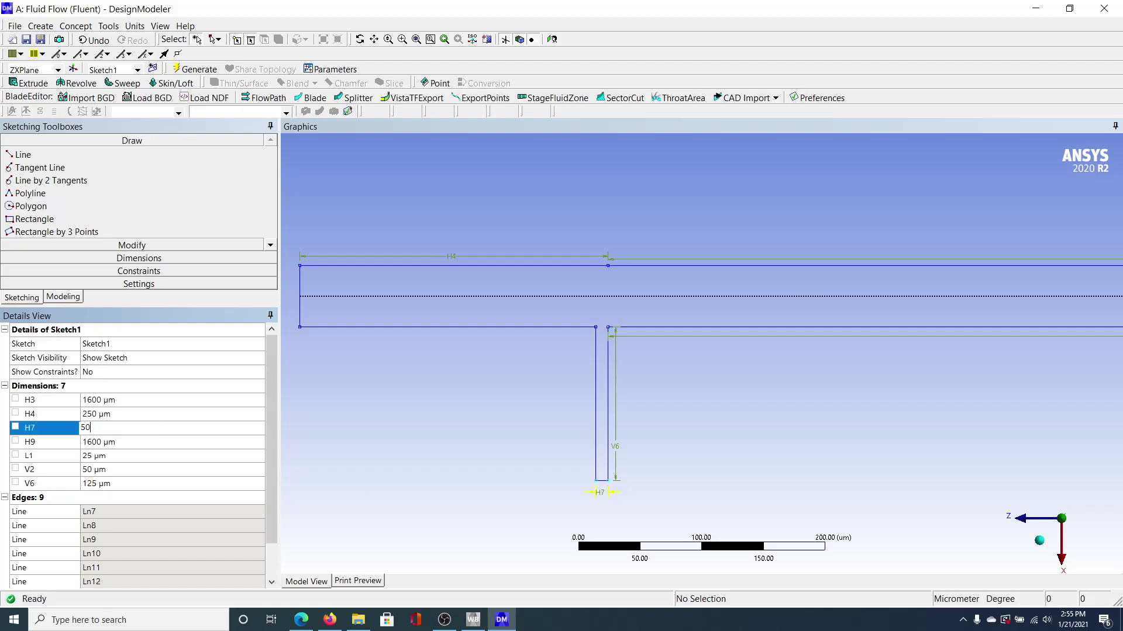
key("Return")
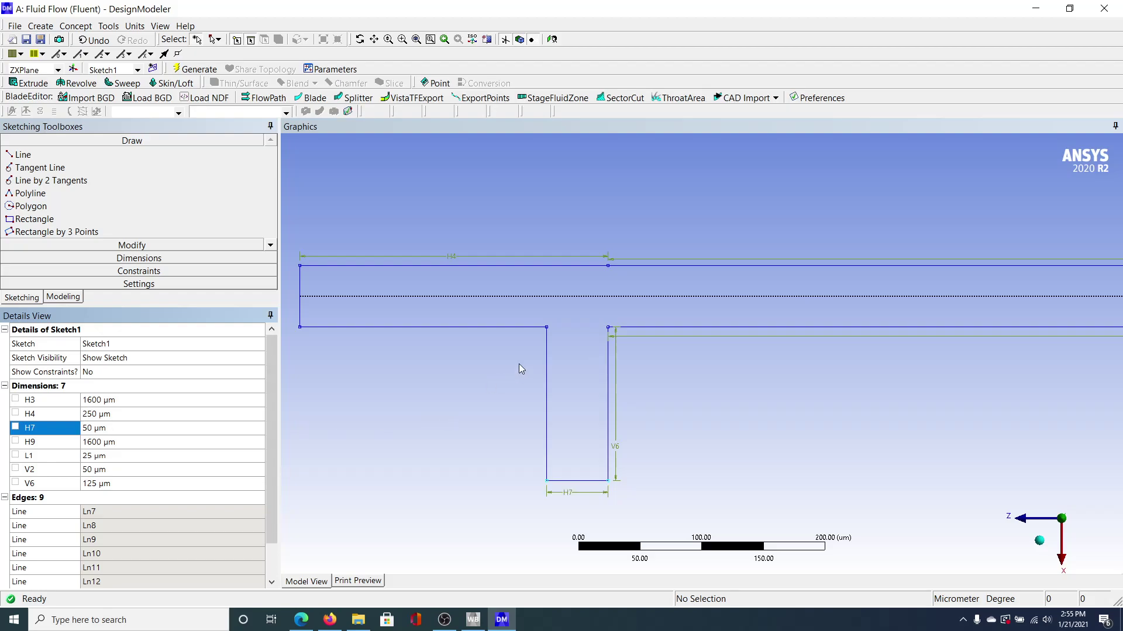
Delete the H4 dimension from Sketch1
left_click(454, 259)
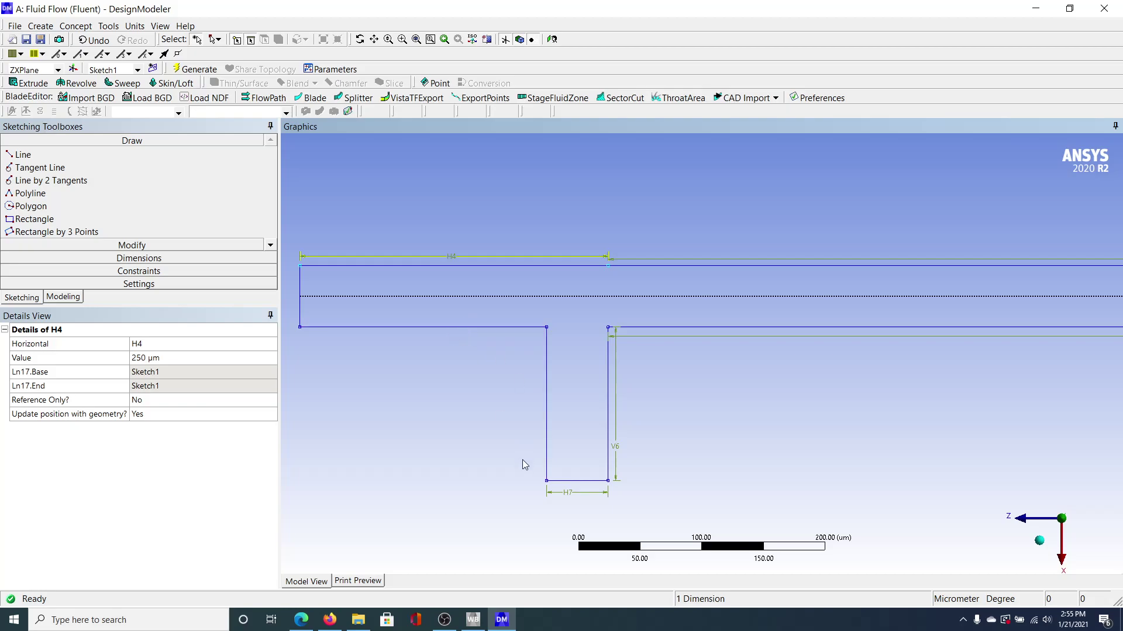
mouse_move(479, 615)
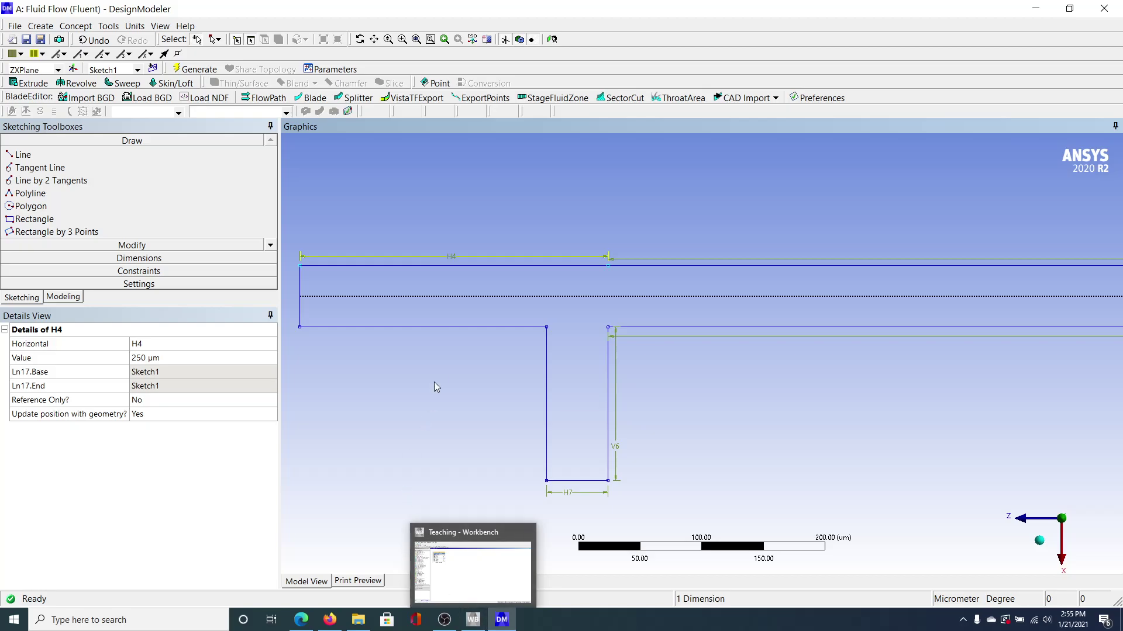
left_click(122, 261)
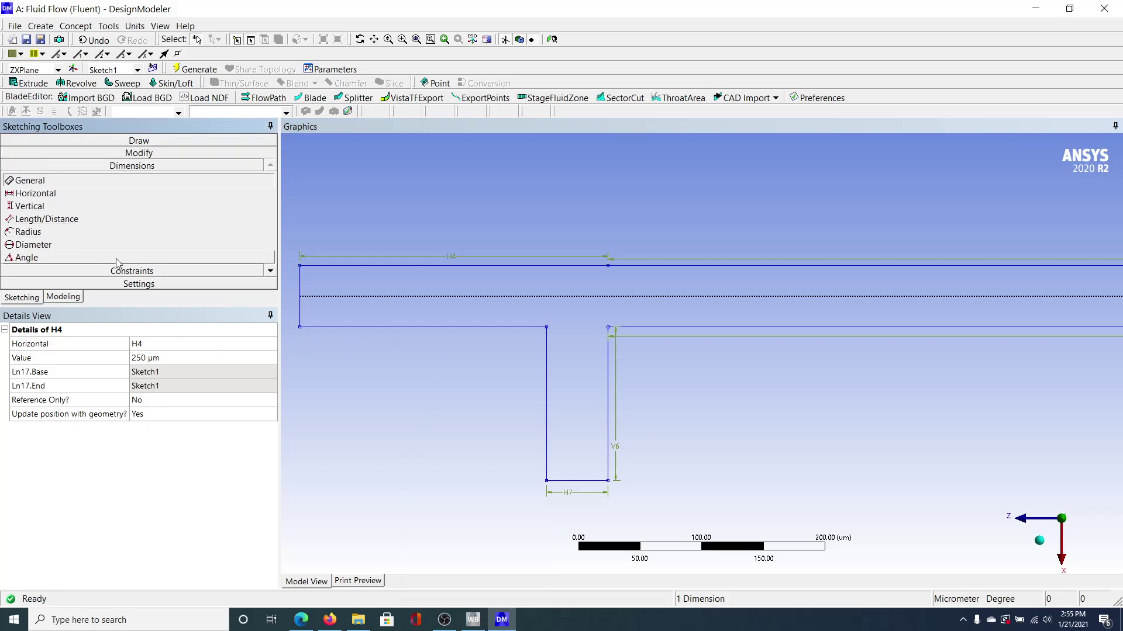
left_click(76, 298)
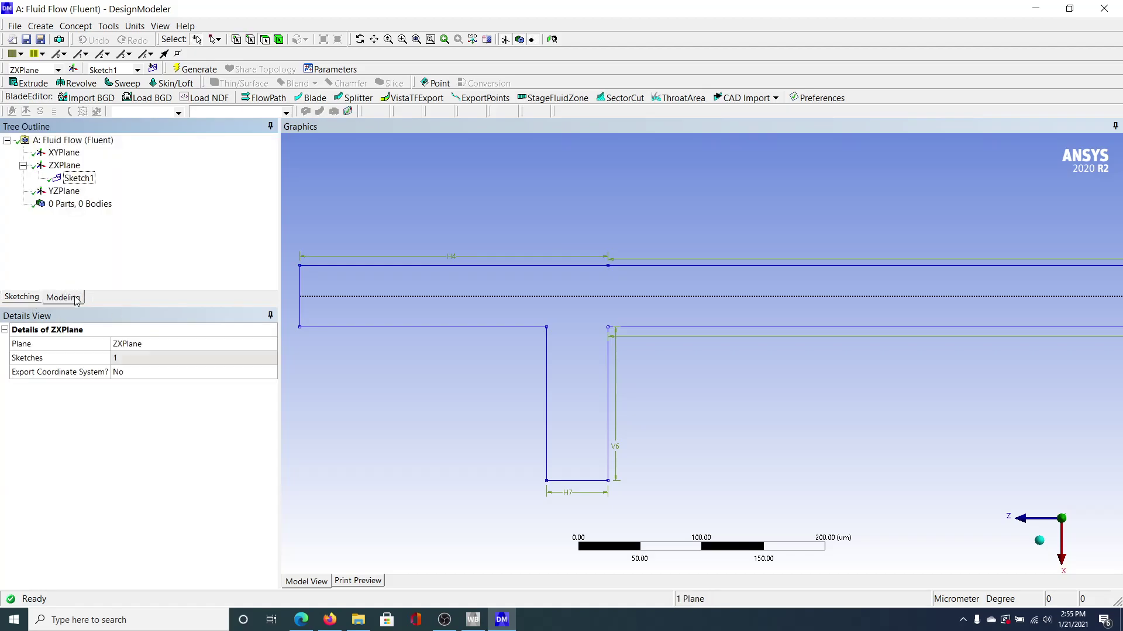
left_click(32, 298)
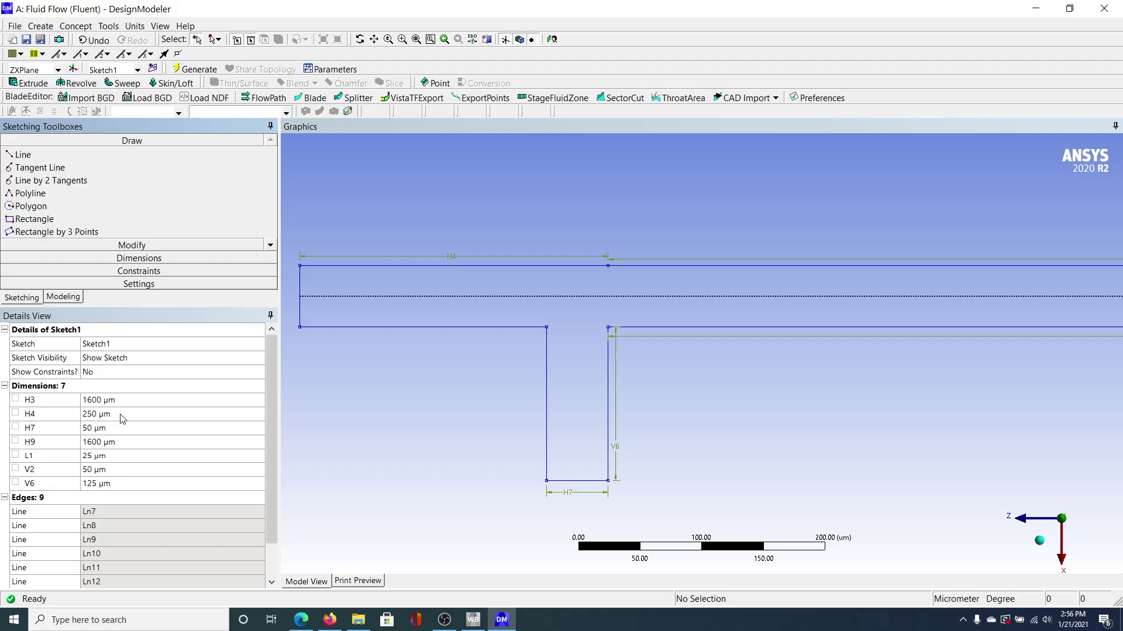
right_click(122, 419)
left_click(146, 422)
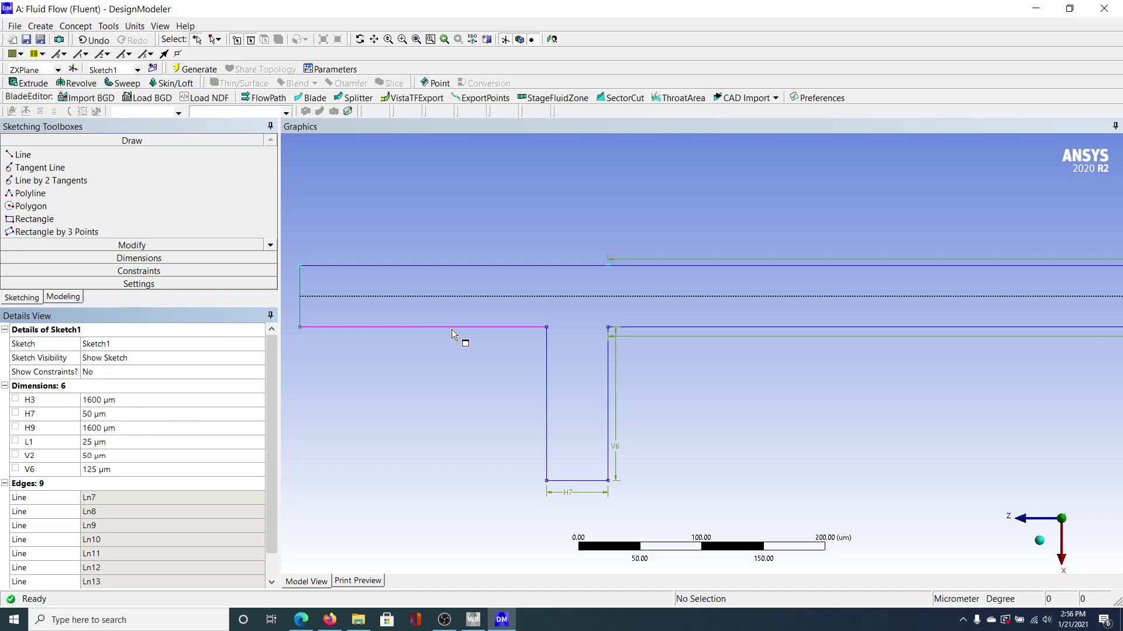
Dimension the lower-left horizontal edge as H10 and set it to 250 µm
left_click(146, 261)
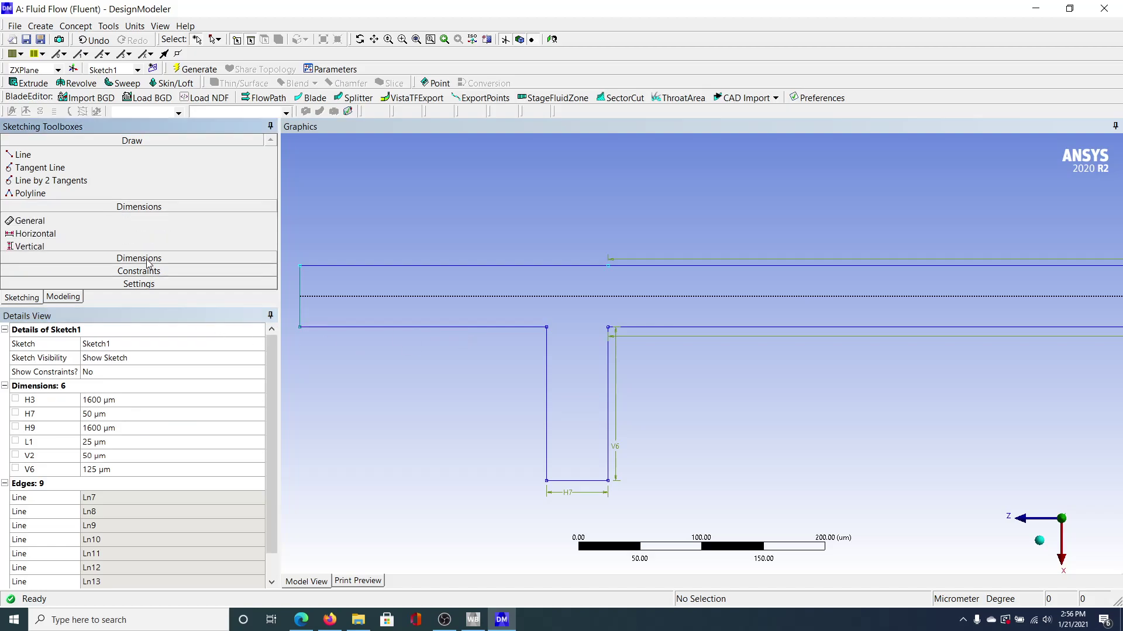
left_click(401, 328)
left_click(391, 396)
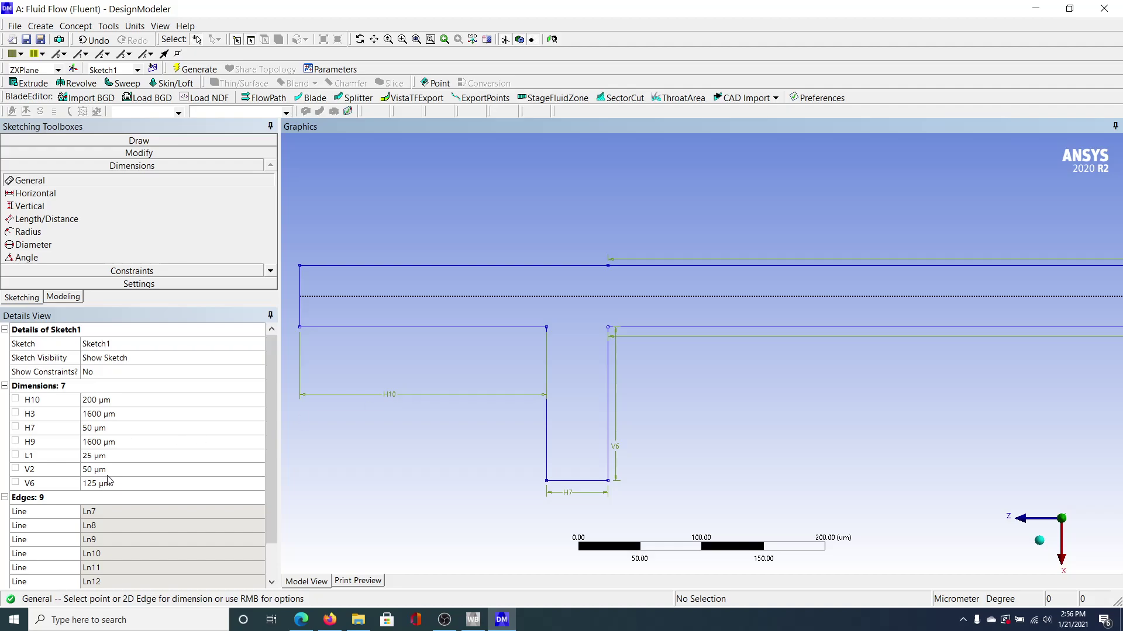
left_click(127, 400)
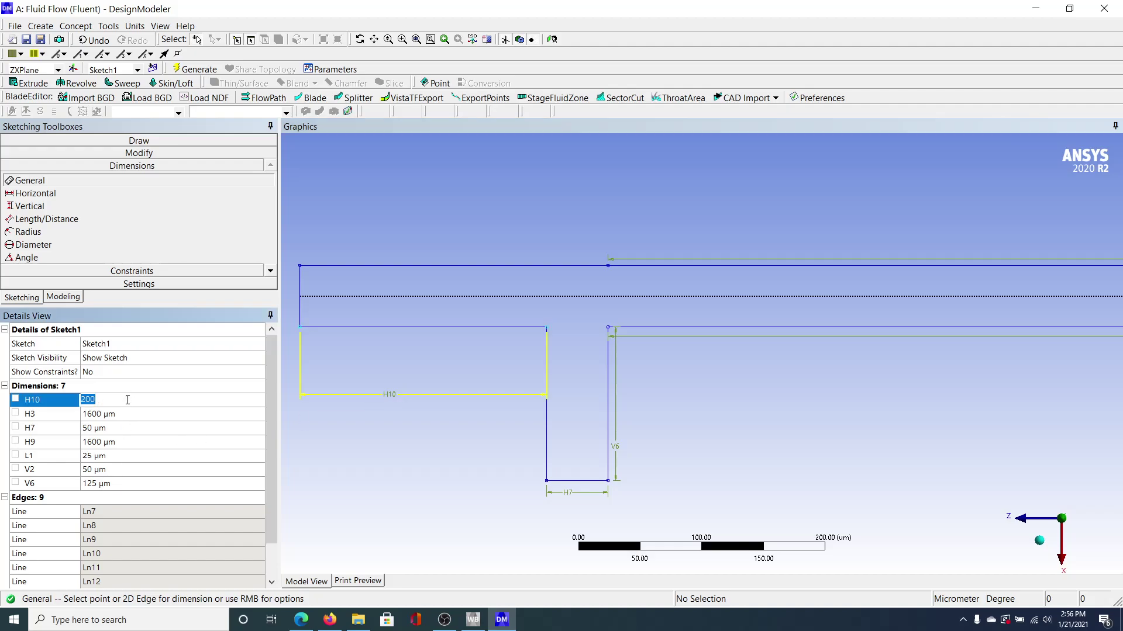
type("250")
key("Return")
scroll(378, 436, "down", 1)
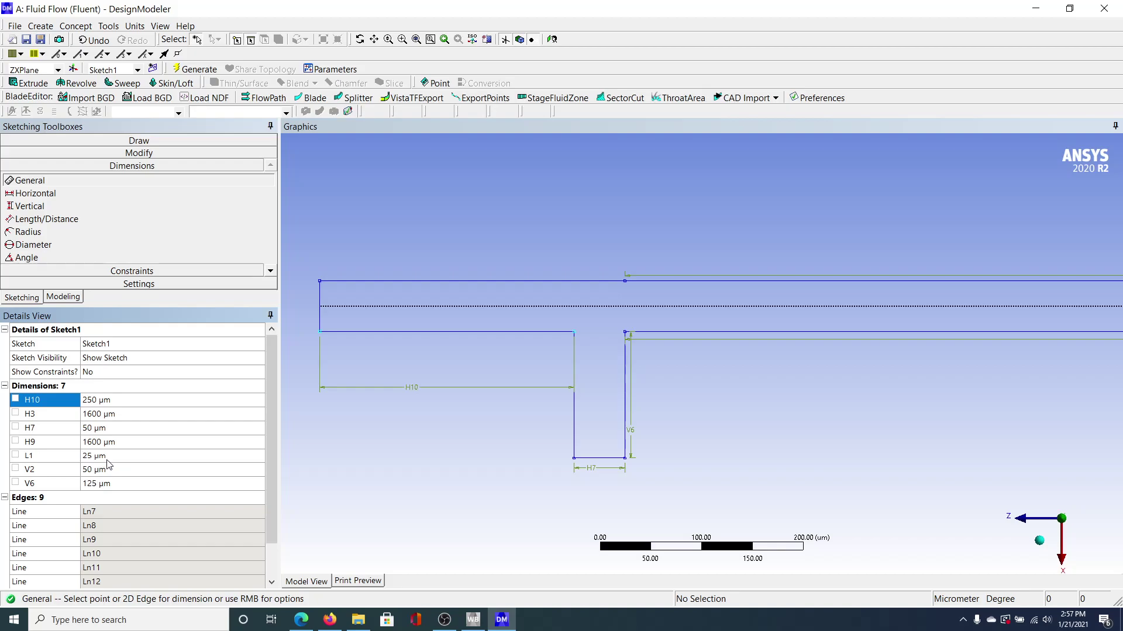
Generate the model from the seven-dimension T-channel Sketch1
left_click(189, 71)
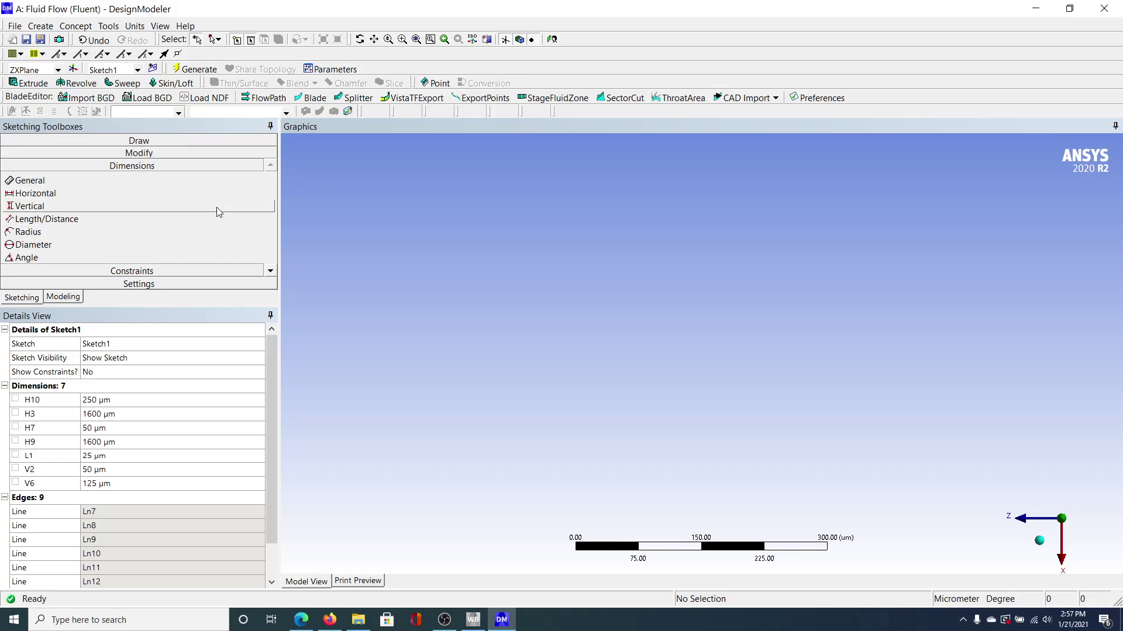
Return to the Modeling tree and select Sketch1 to display its dimensions
left_click(61, 297)
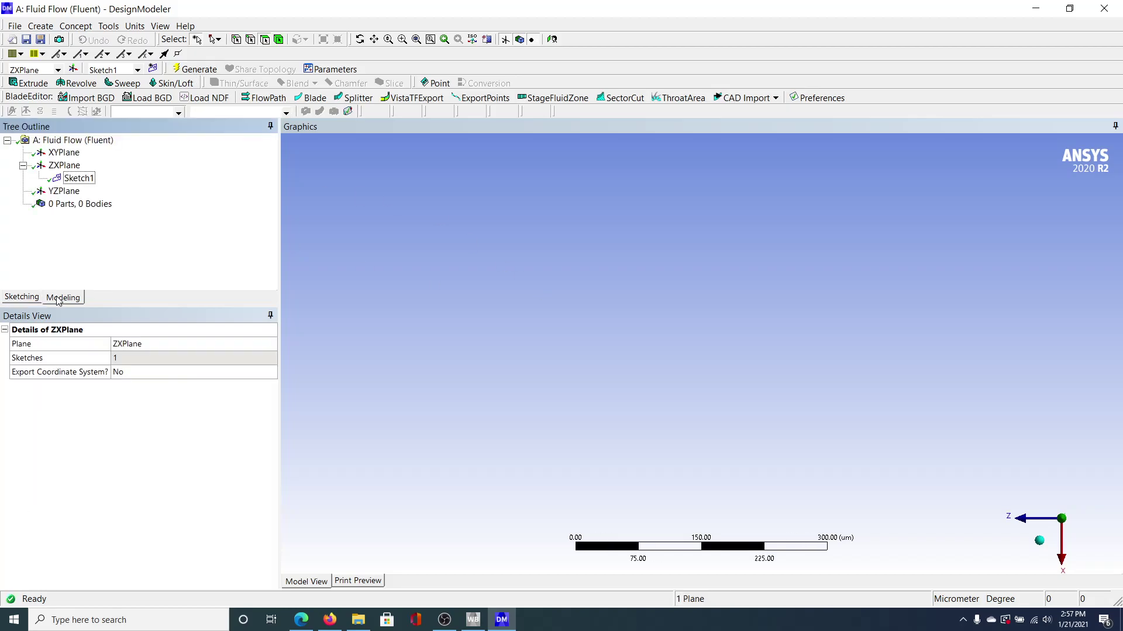
left_click(81, 178)
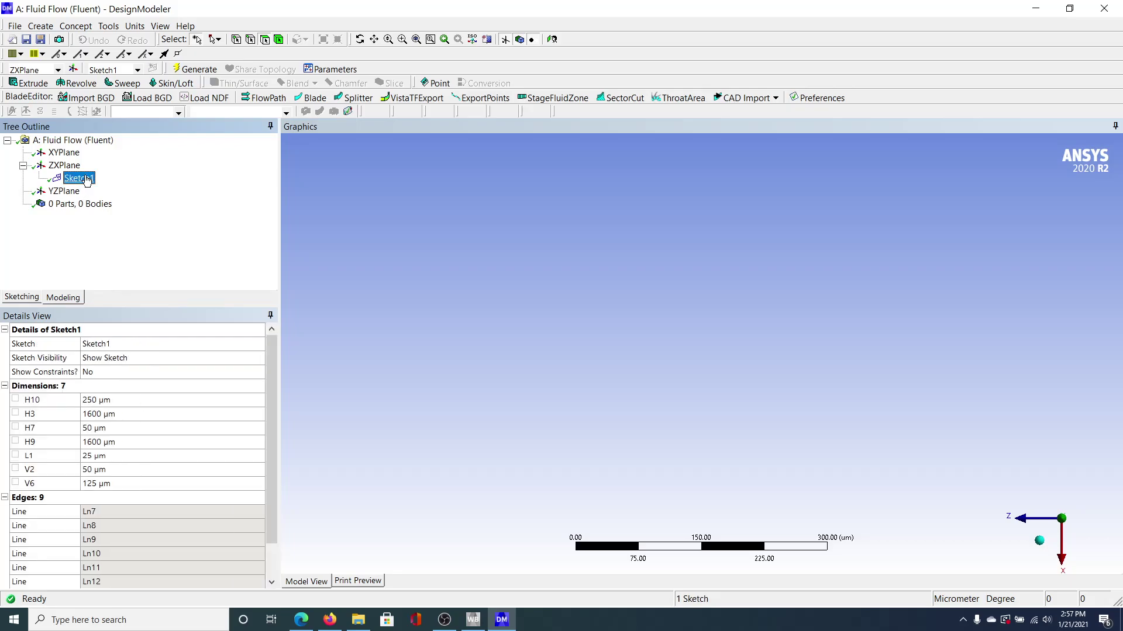
scroll(714, 380, "down", 4)
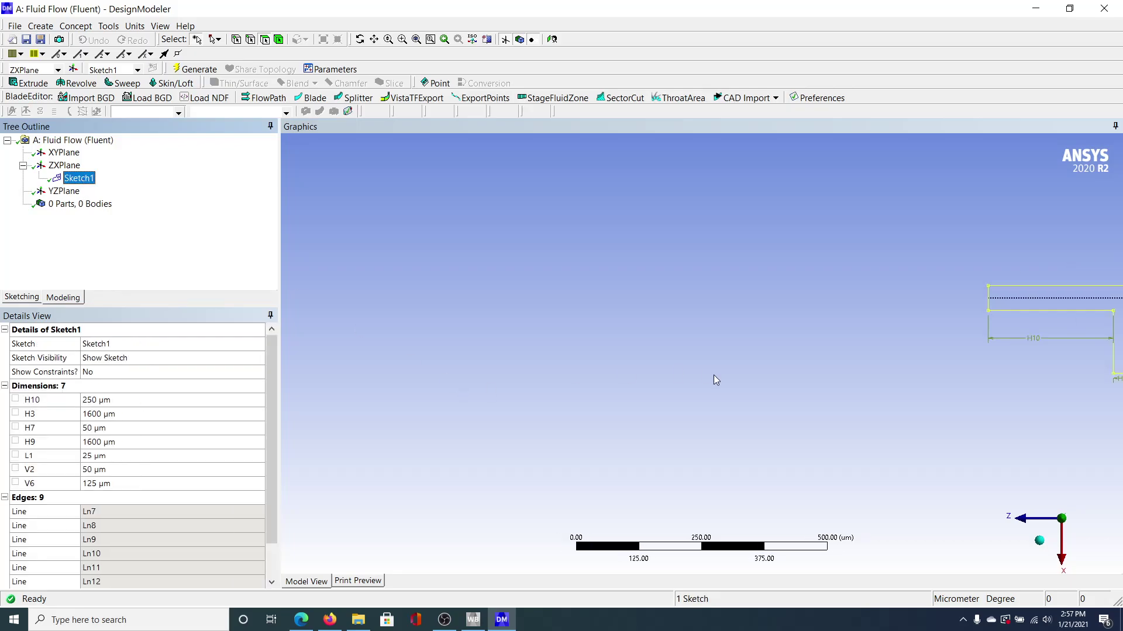
Orbit the T-channel sketch into an isometric view and zoom in on it
left_click(360, 39)
mouse_move(955, 390)
left_mouse_down()
mouse_move(661, 393)
mouse_move(684, 384)
mouse_move(872, 419)
mouse_move(973, 401)
mouse_move(1062, 410)
left_mouse_up()
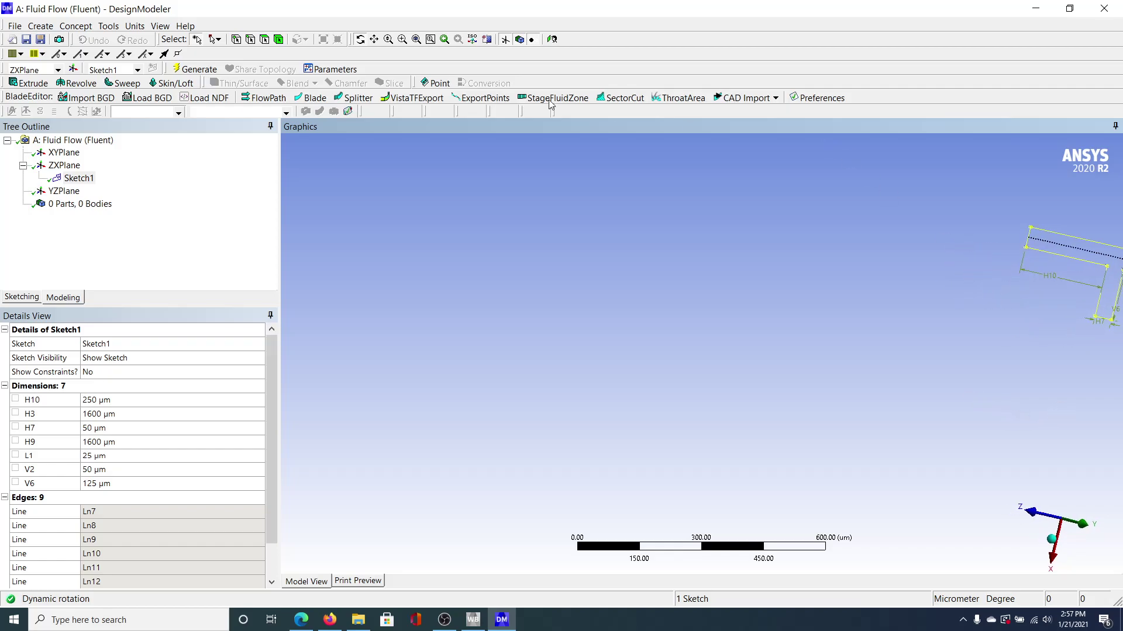
left_click(1051, 539)
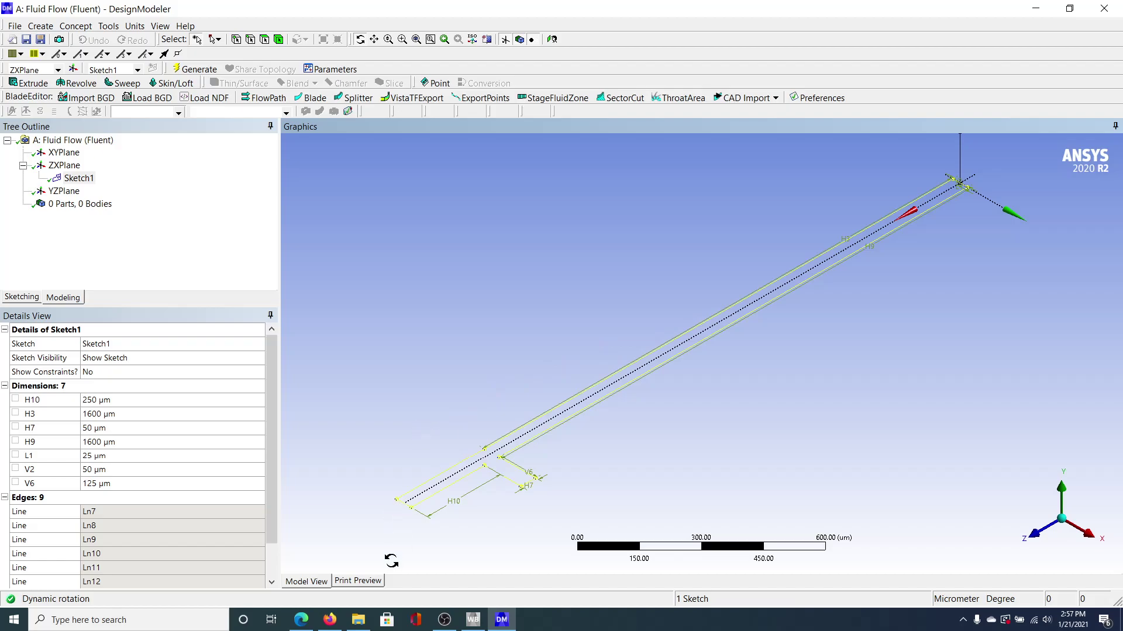
scroll(432, 447, "up", 1)
scroll(431, 447, "up", 1)
scroll(416, 421, "up", 1)
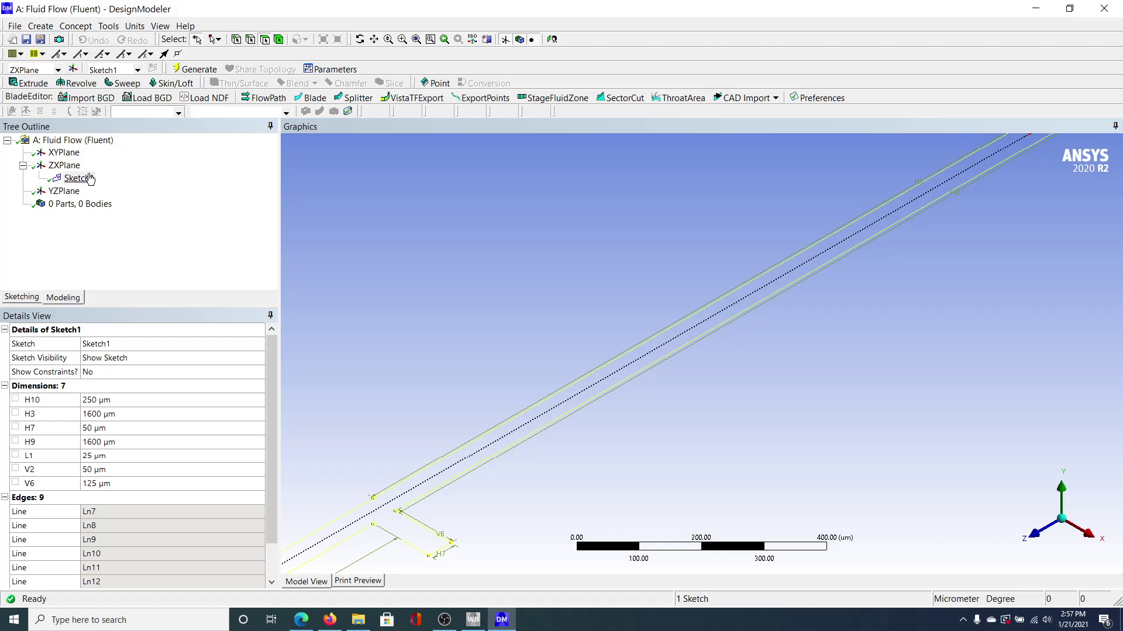
Create Extrude1 and apply Sketch1 as its geometry, with the channel junction in view
left_click(29, 83)
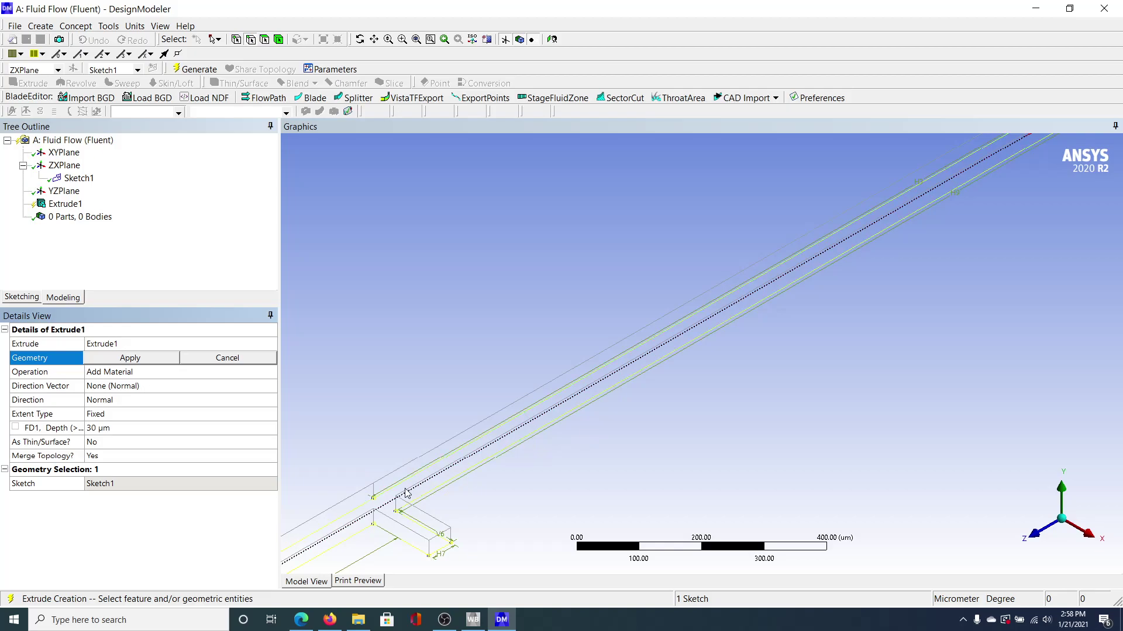
scroll(407, 493, "up", 2)
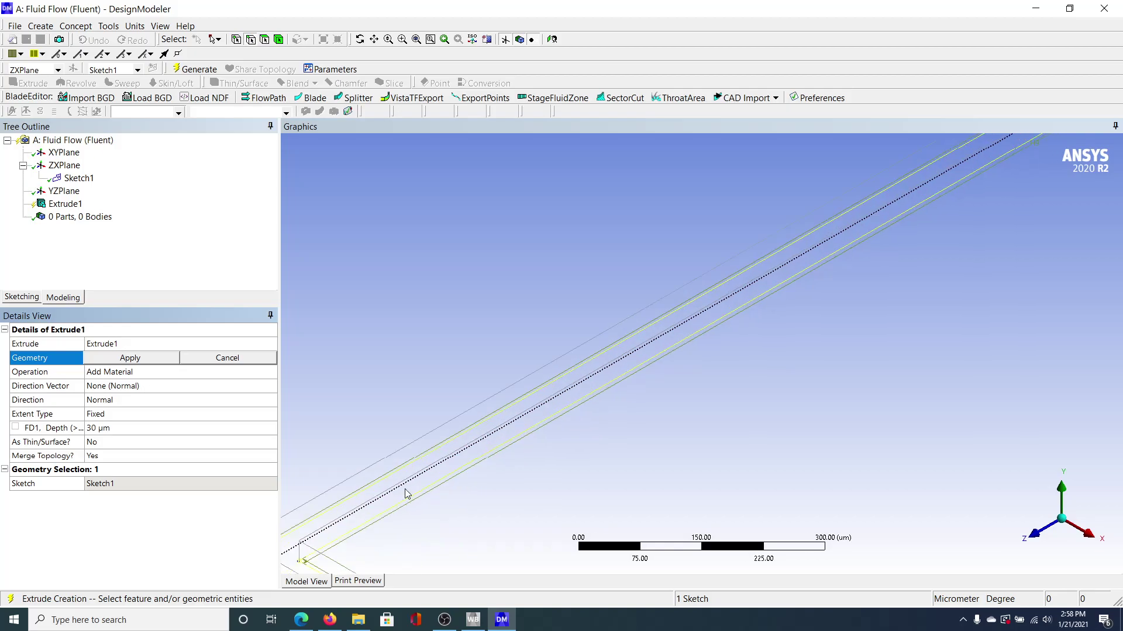
left_click(373, 38)
left_click_drag(375, 310, 576, 125)
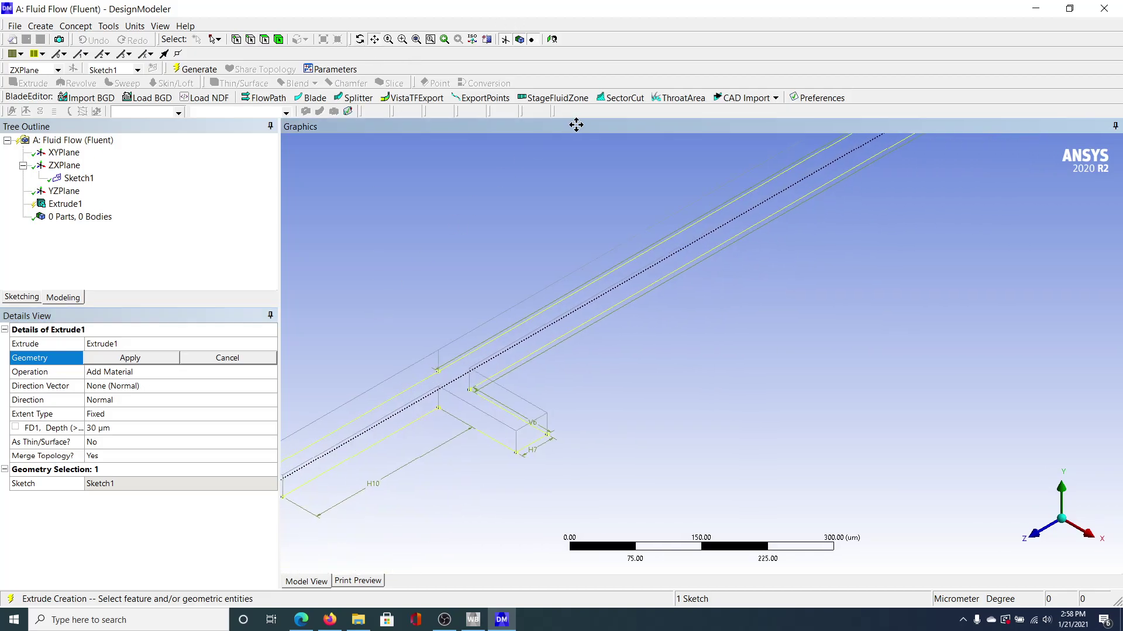
left_click_drag(499, 289, 679, 170)
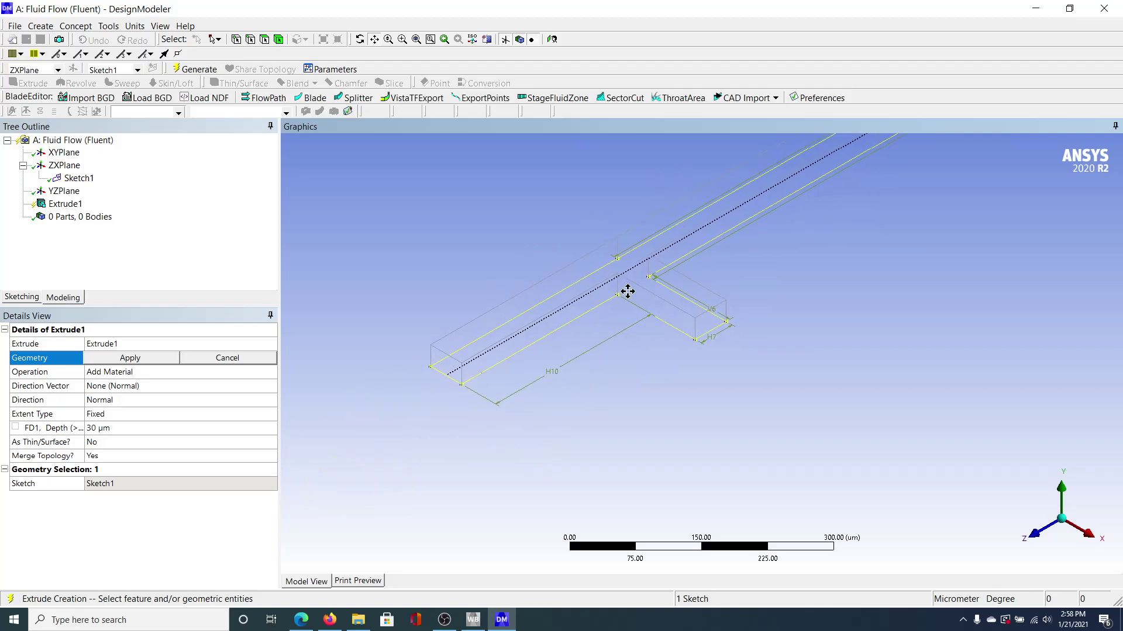
scroll(456, 363, "up", 2)
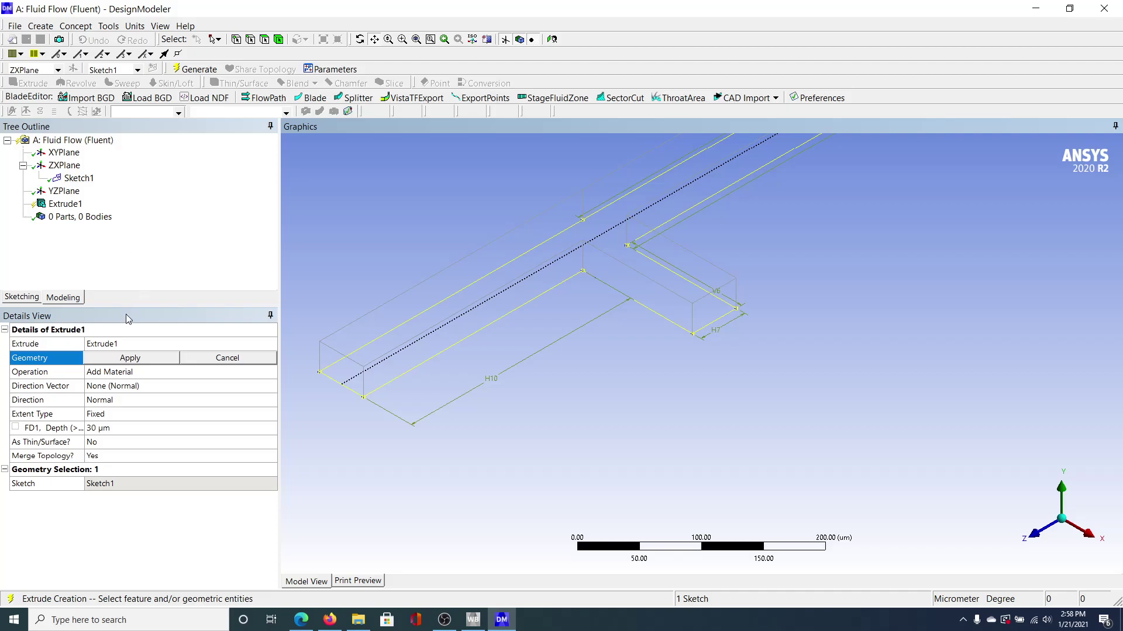
left_click(80, 180)
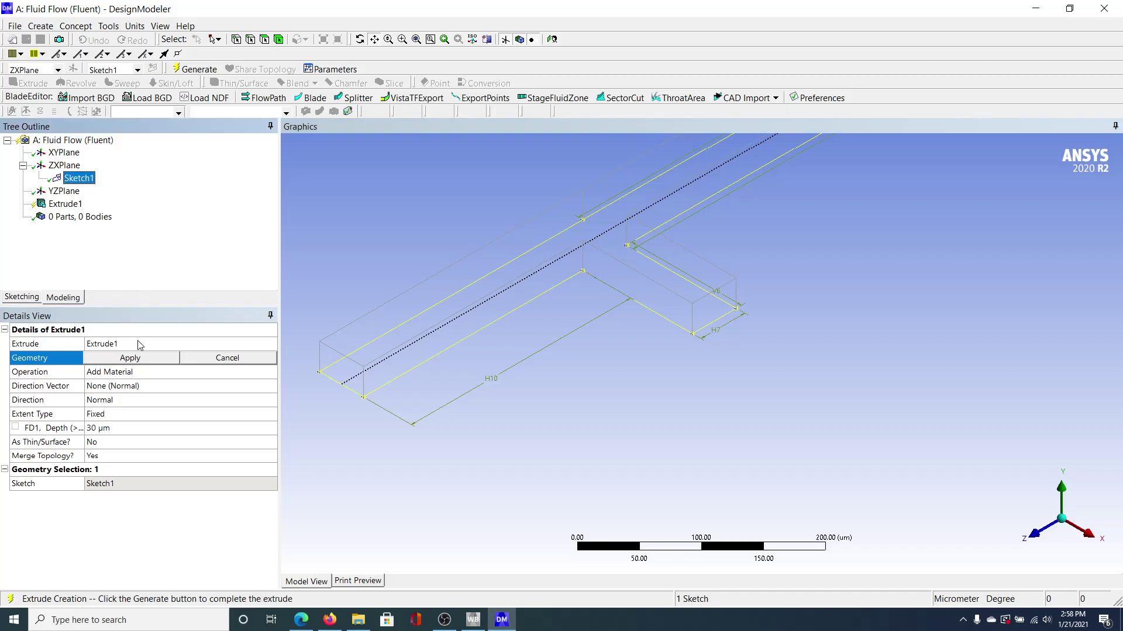
left_click(140, 358)
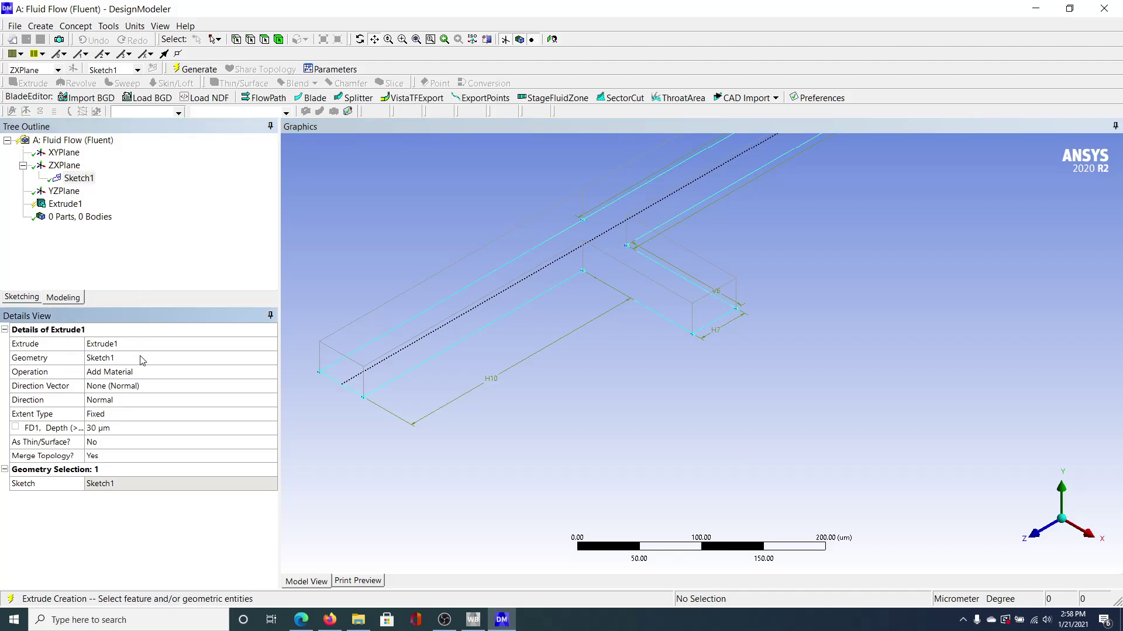
Set Extrude1's direction to Both - Symmetric, keeping the normal direction vector
left_click(143, 387)
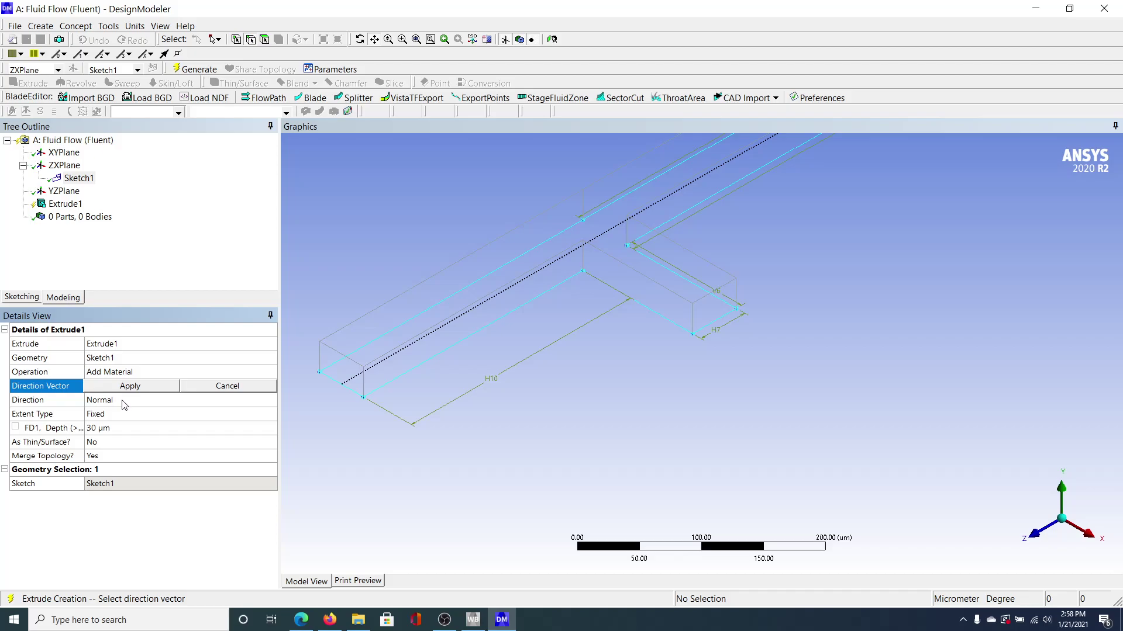
left_click(124, 404)
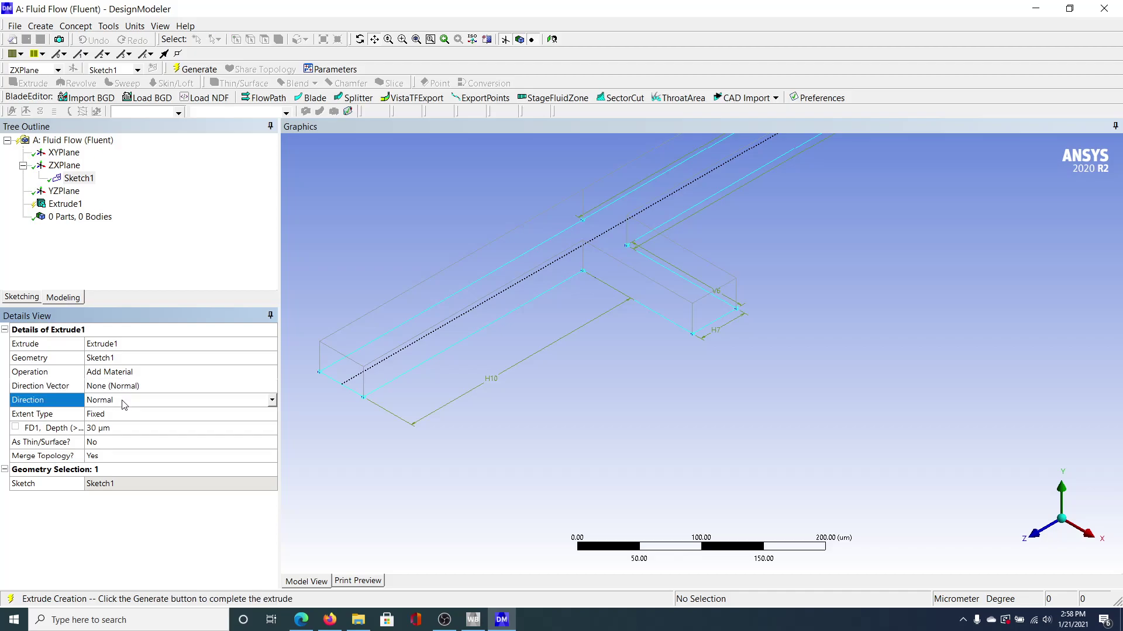
left_click(272, 401)
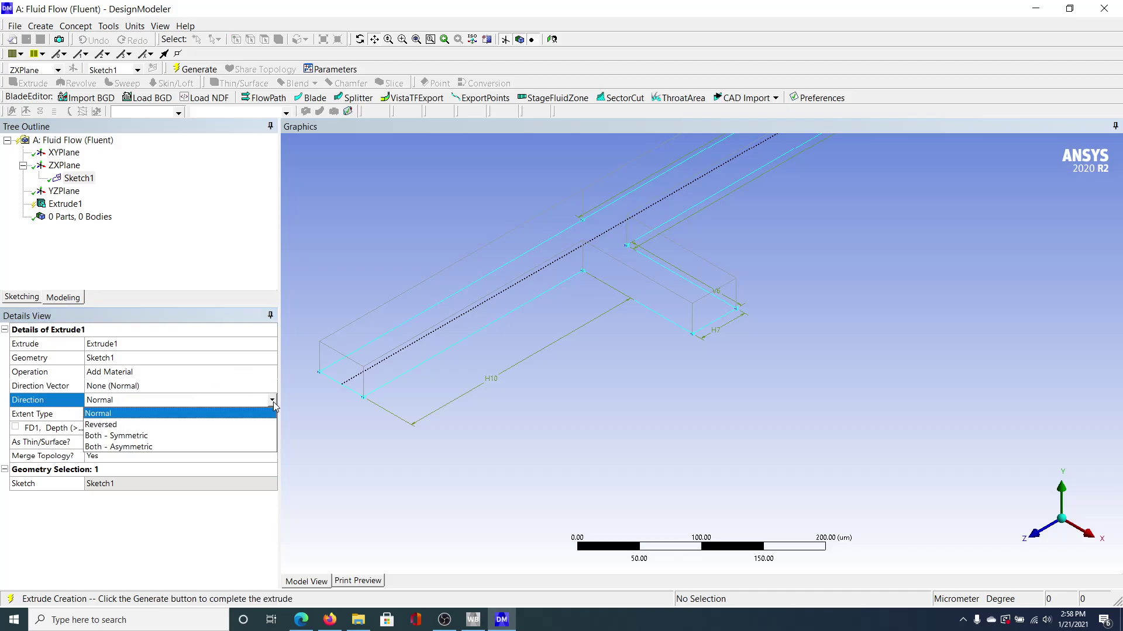
left_click(216, 437)
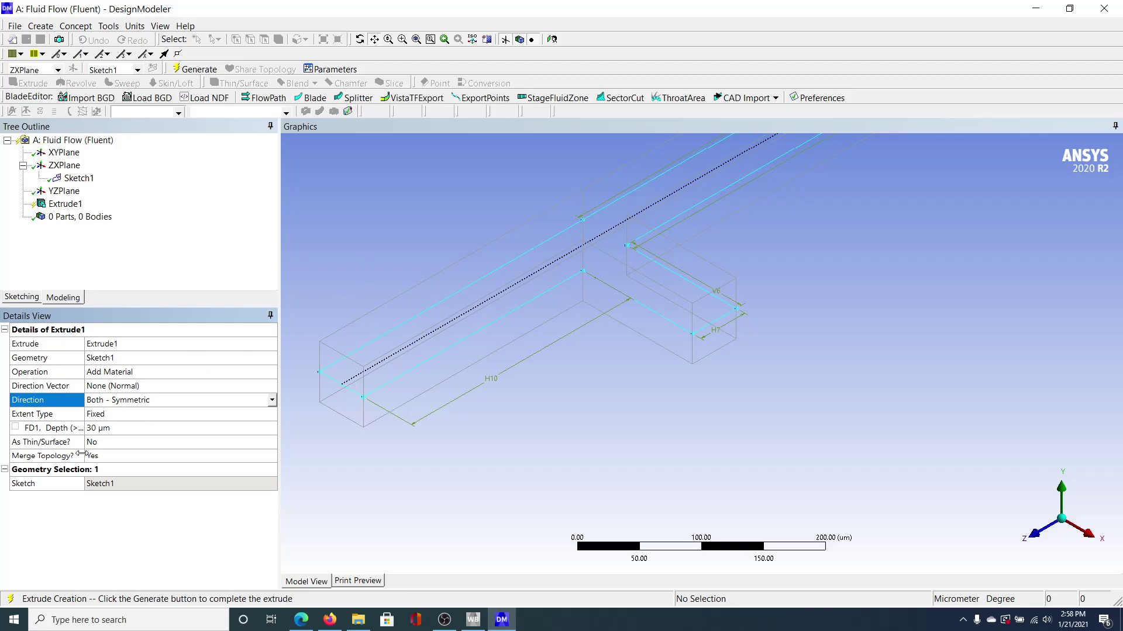
Set the FD1 extrusion depth to 16.5 µm
left_click(108, 430)
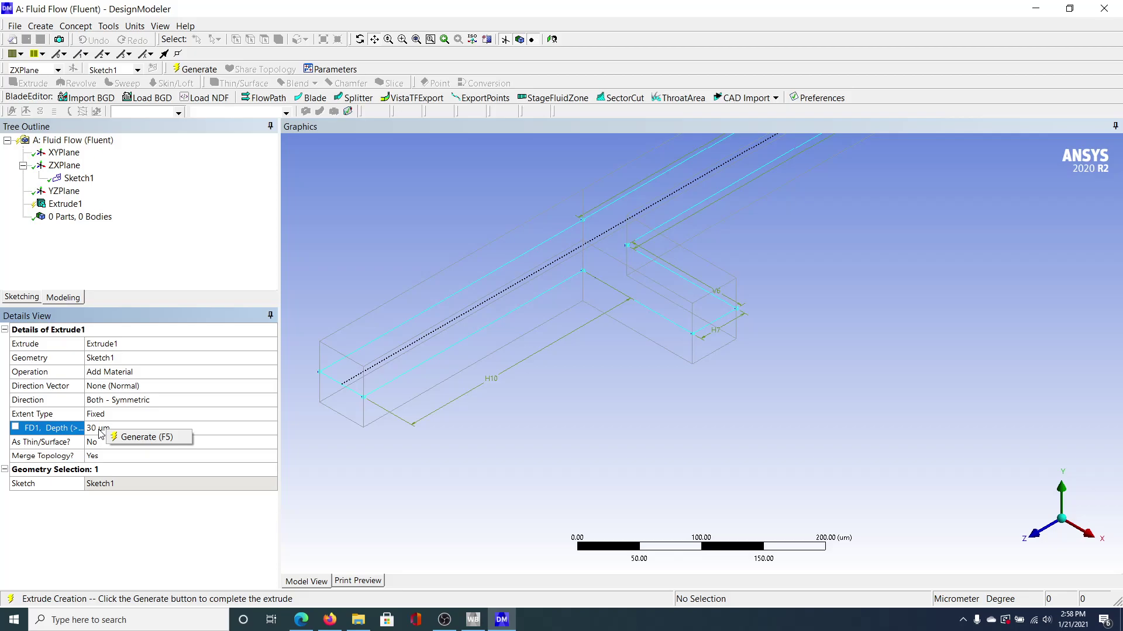
left_click(98, 428)
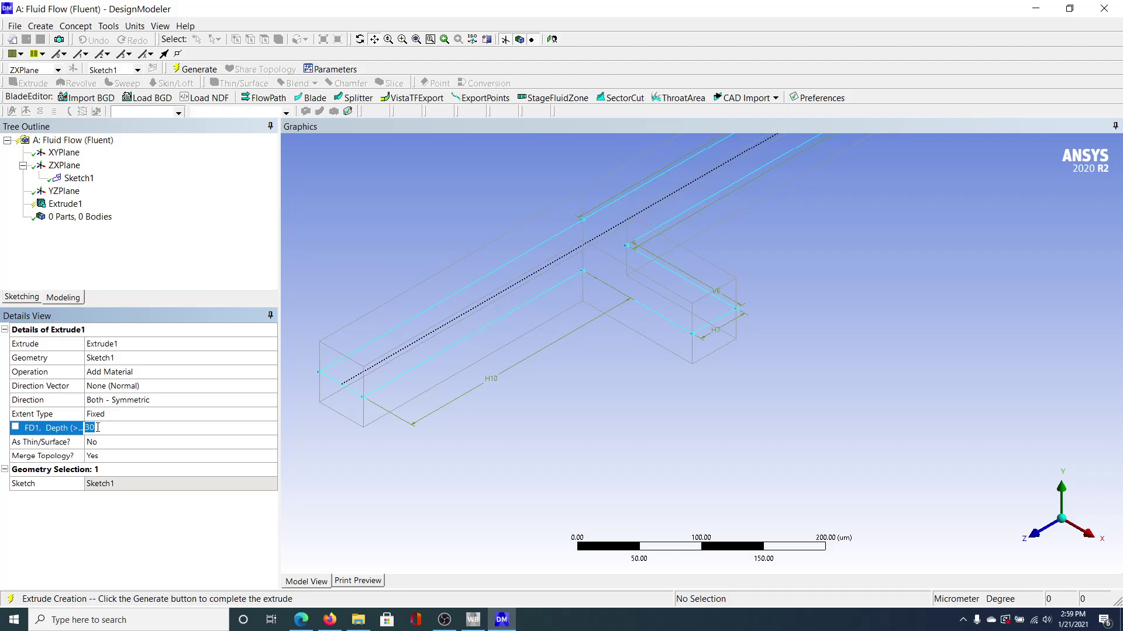
type("16.6")
key("BackSpace")
type("5")
Generate Extrude1 into a single T-channel solid body, review it, and save the project
left_click(199, 69)
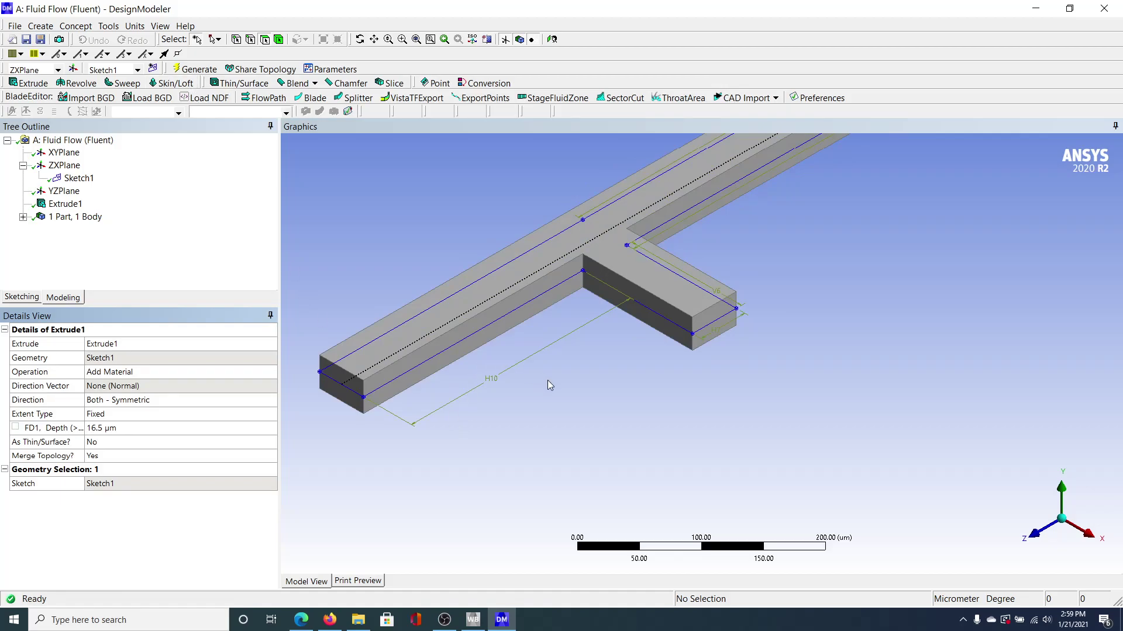
scroll(547, 380, "down", 2)
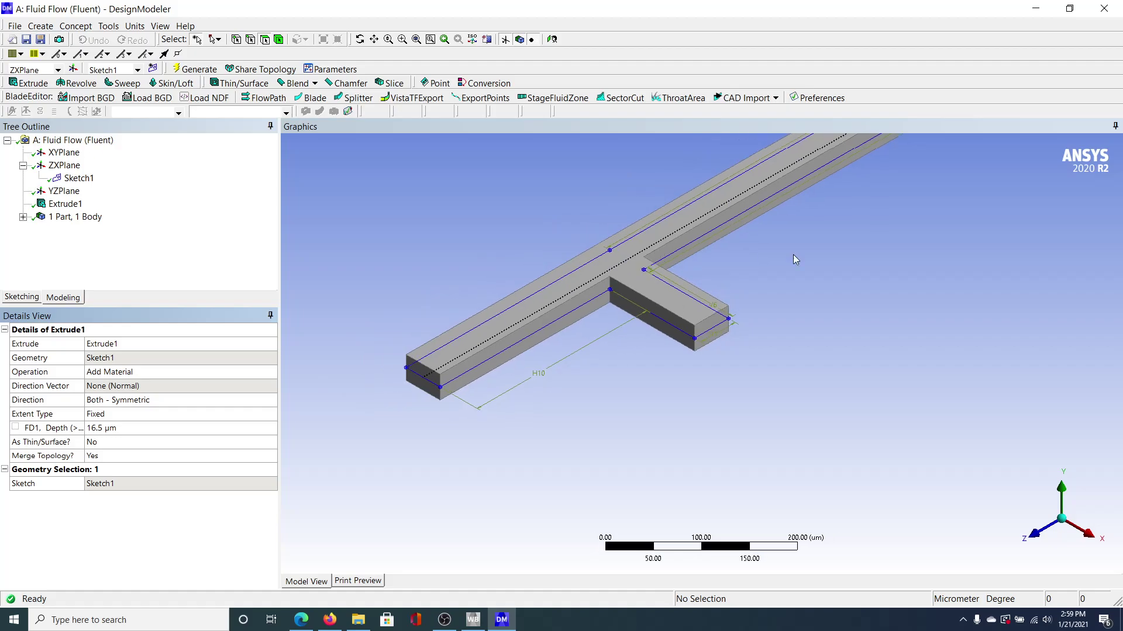
scroll(820, 253, "down", 2)
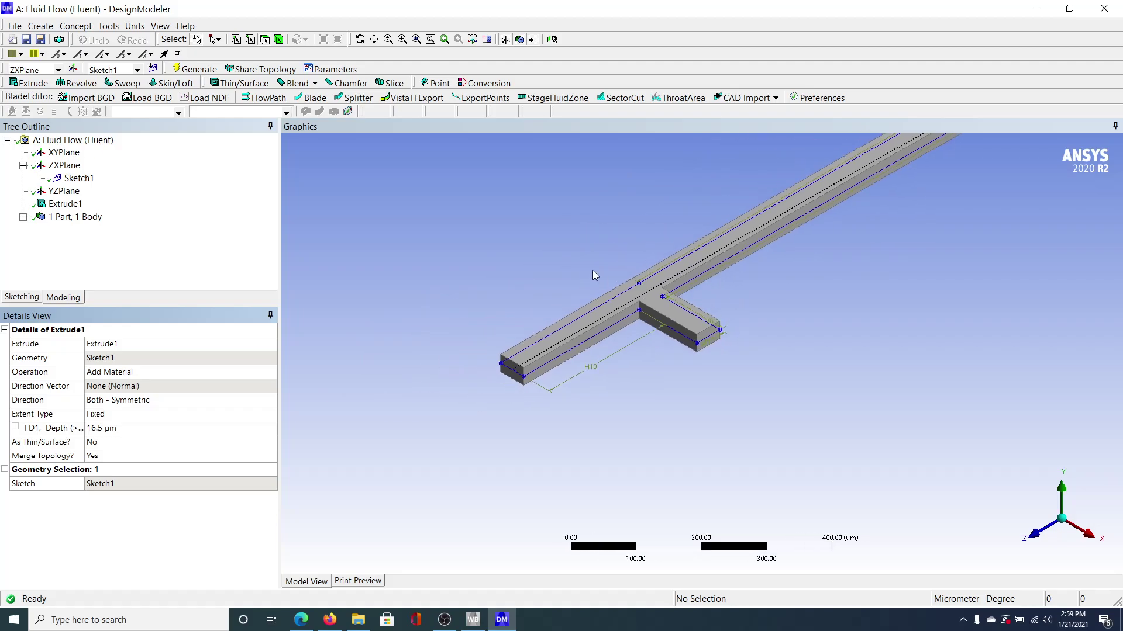
left_click(375, 39)
left_click_drag(630, 215, 368, 343)
left_click_drag(800, 251, 909, 154)
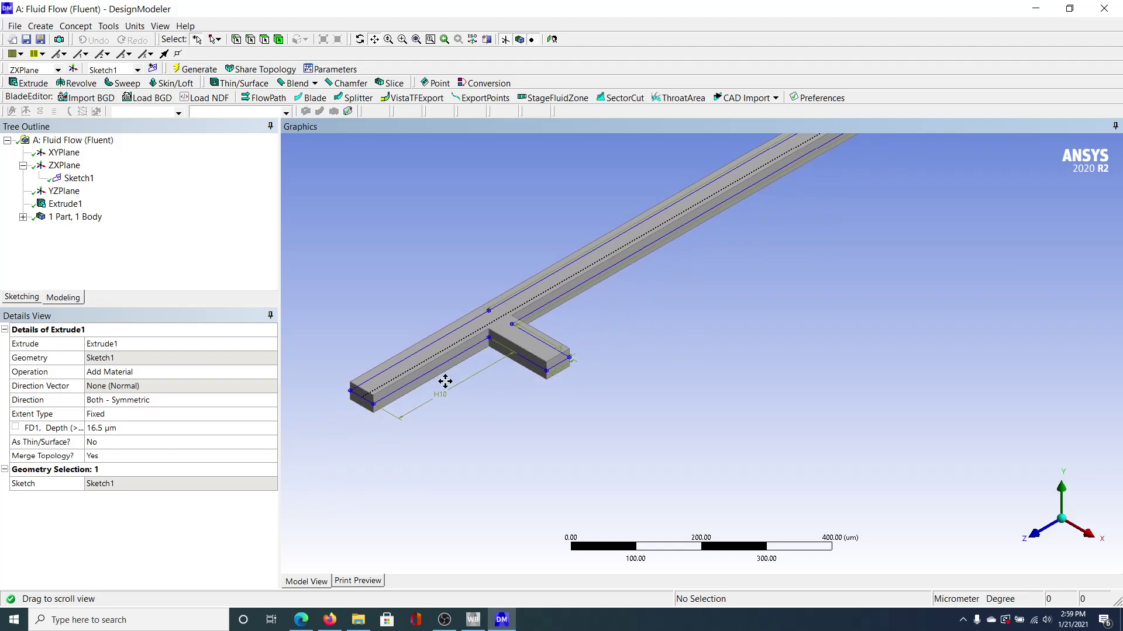
left_click_drag(814, 221, 657, 328)
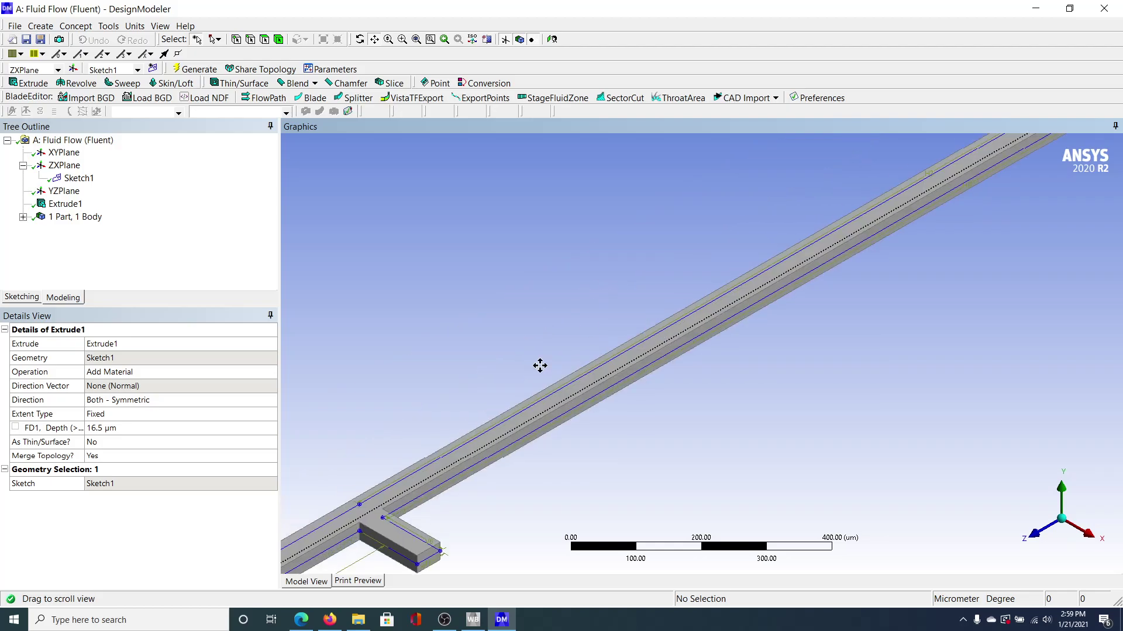
left_click_drag(540, 365, 644, 248)
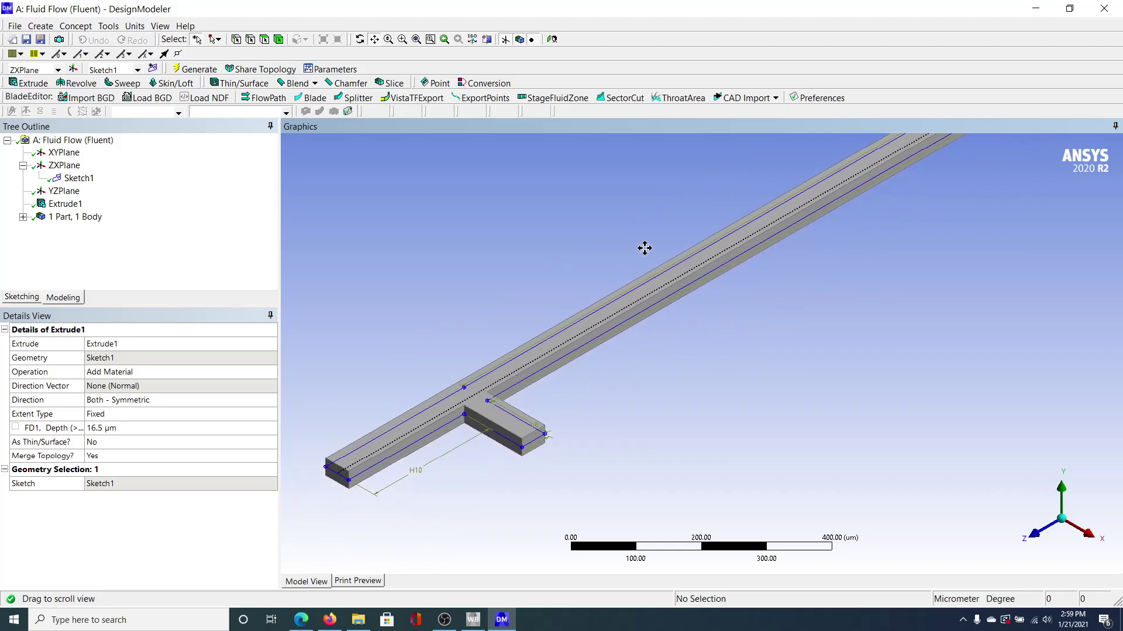
left_click(26, 39)
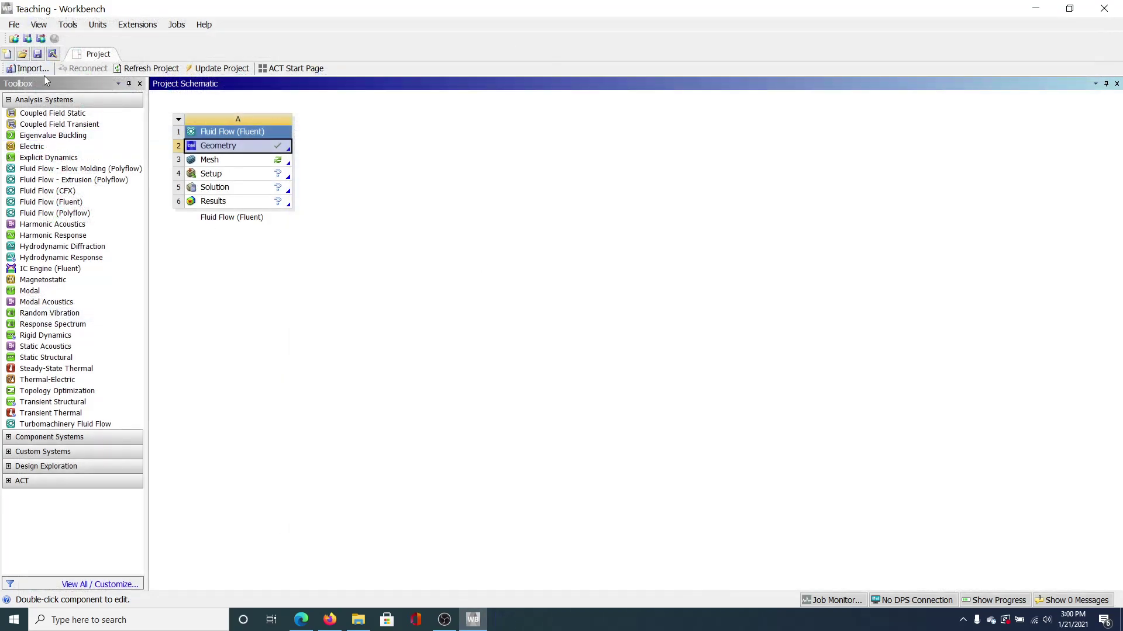
Save the Workbench project and bring OBS Studio to the front
left_click(37, 55)
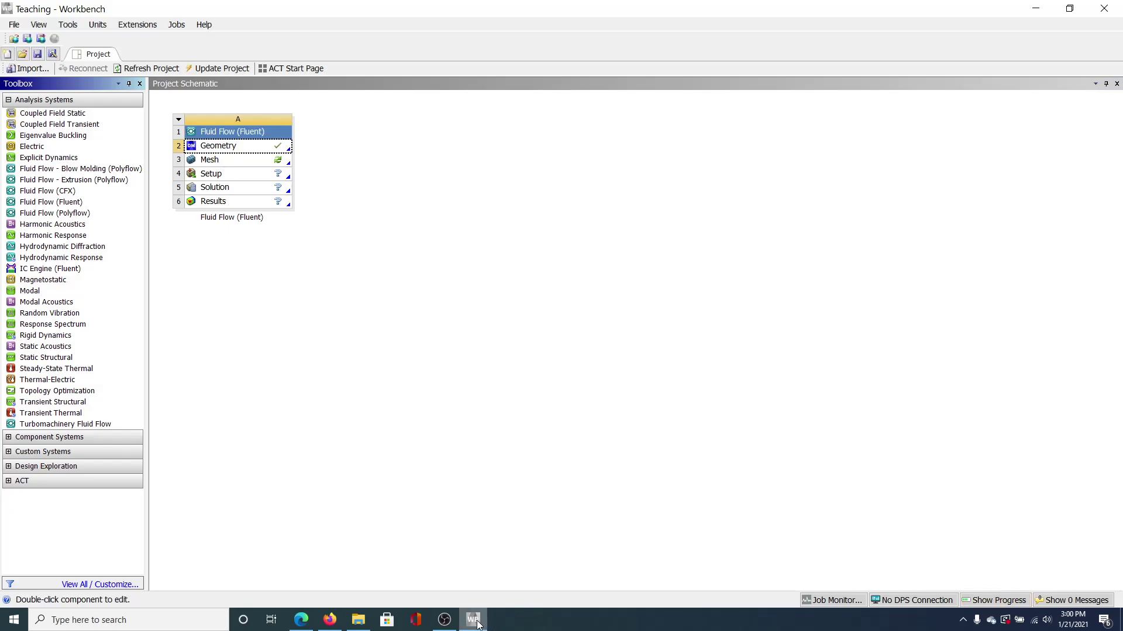
left_click(444, 620)
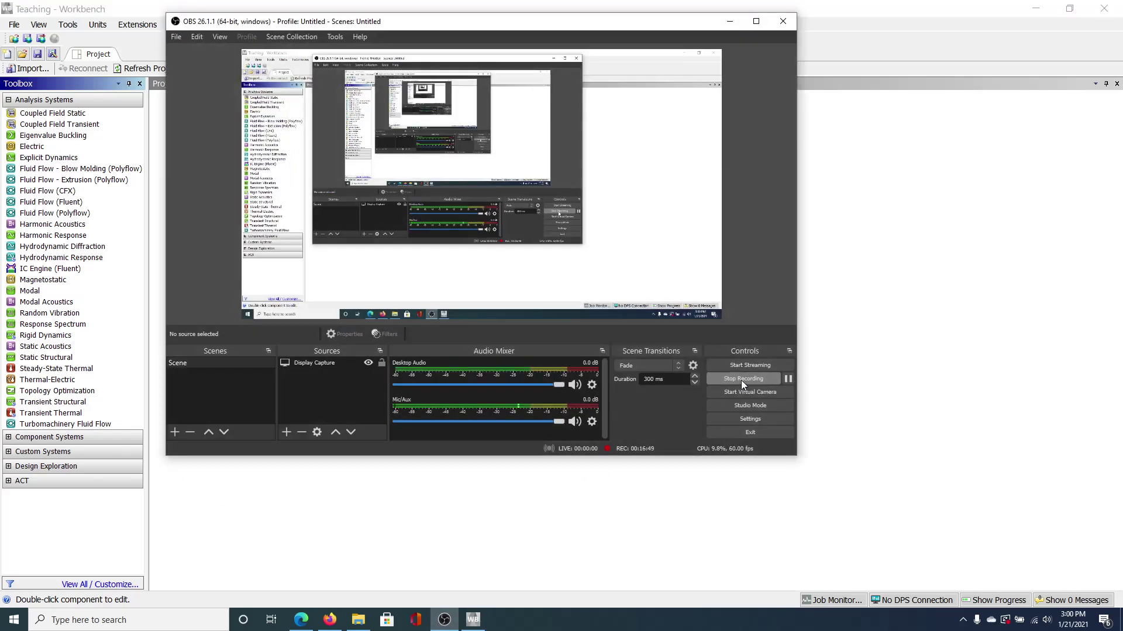